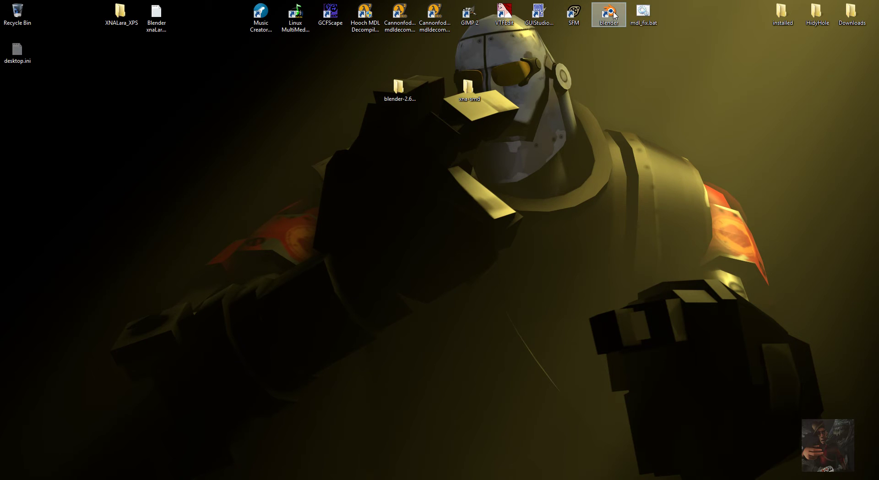
Start Blender and open the recently used file ralph.blend
double_click(614, 15)
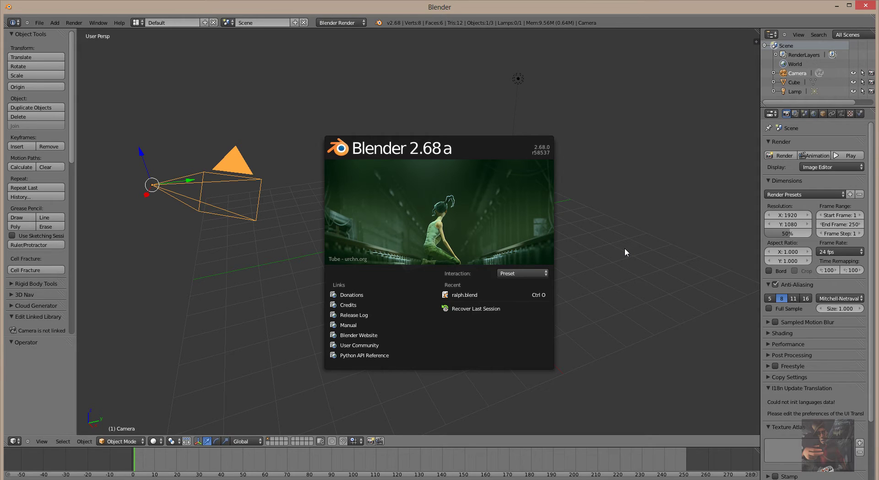
left_click(628, 168)
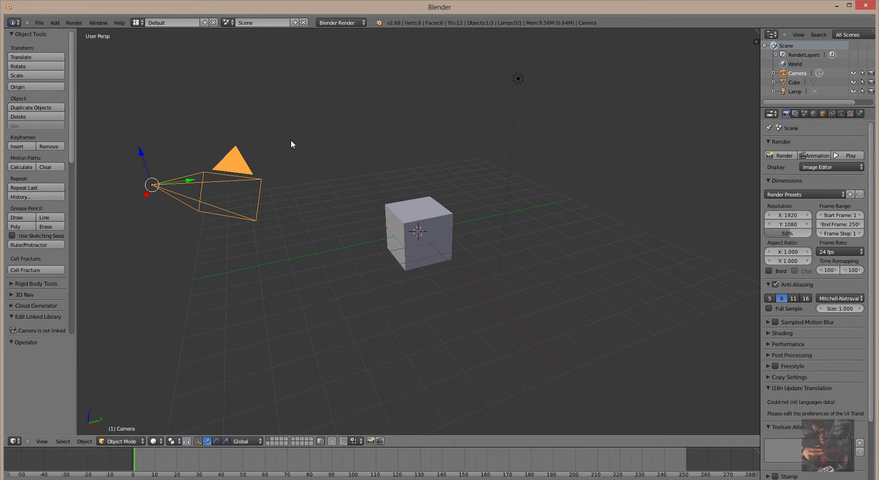
left_click(39, 23)
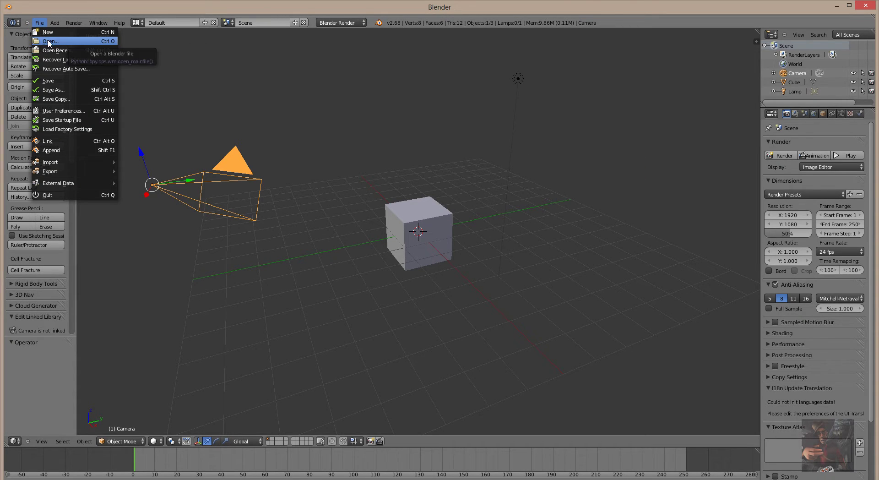
mouse_move(50, 51)
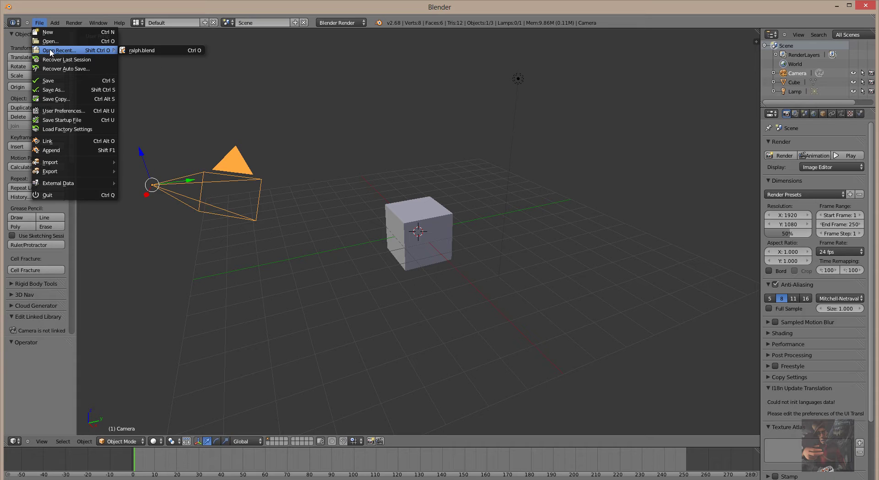
left_click(157, 51)
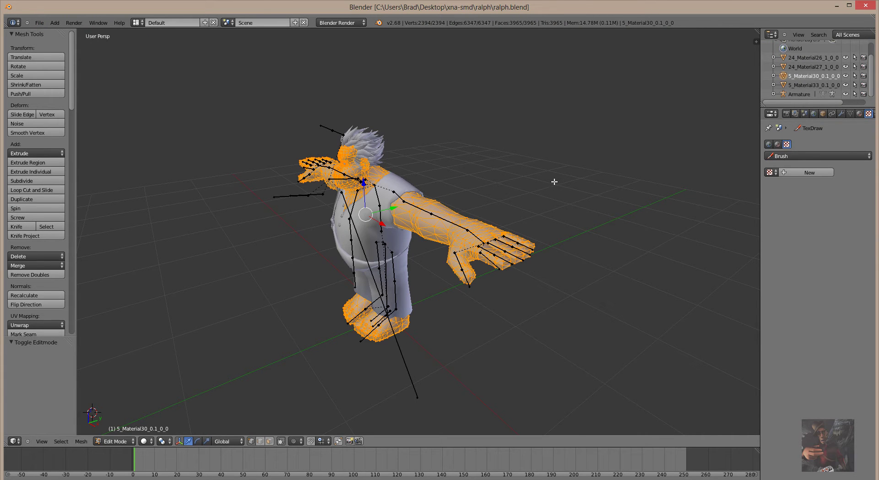
Select individual vertices one after another on the character's upper arm near the sleeve
middle_click_drag(555, 182, 577, 169)
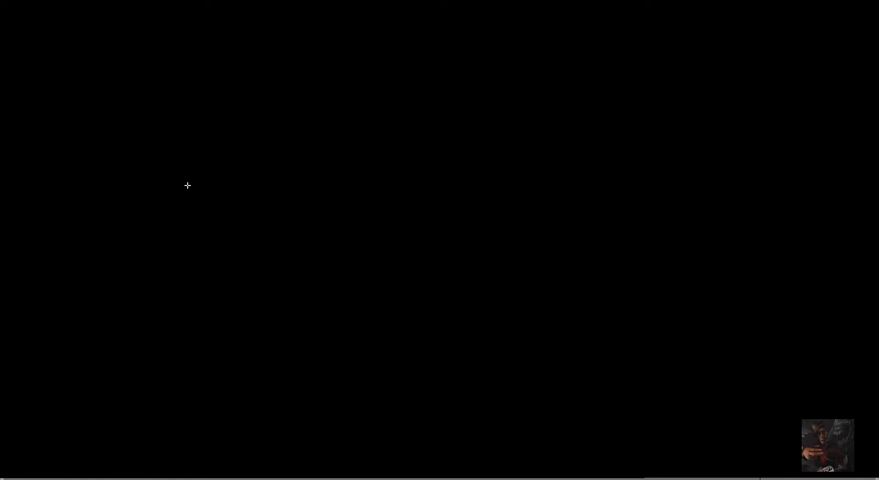
scroll(286, 247, "up", 1)
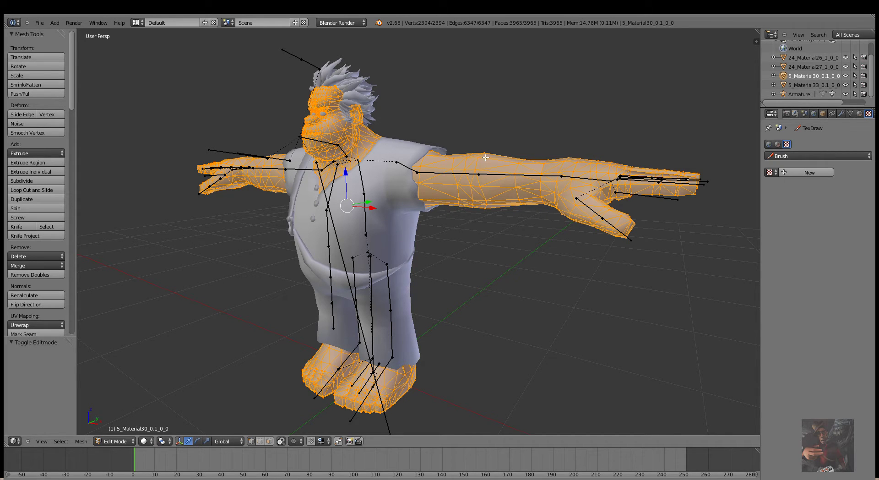
middle_click_drag(569, 136, 508, 168)
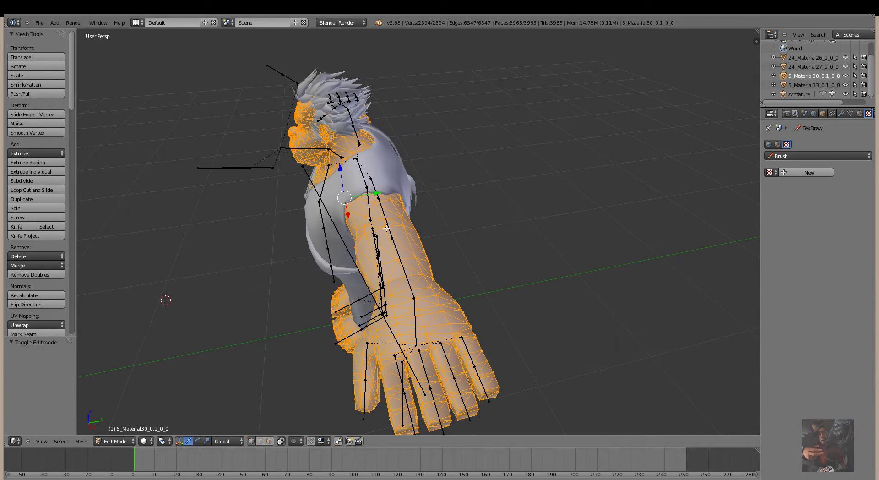
right_click(388, 231)
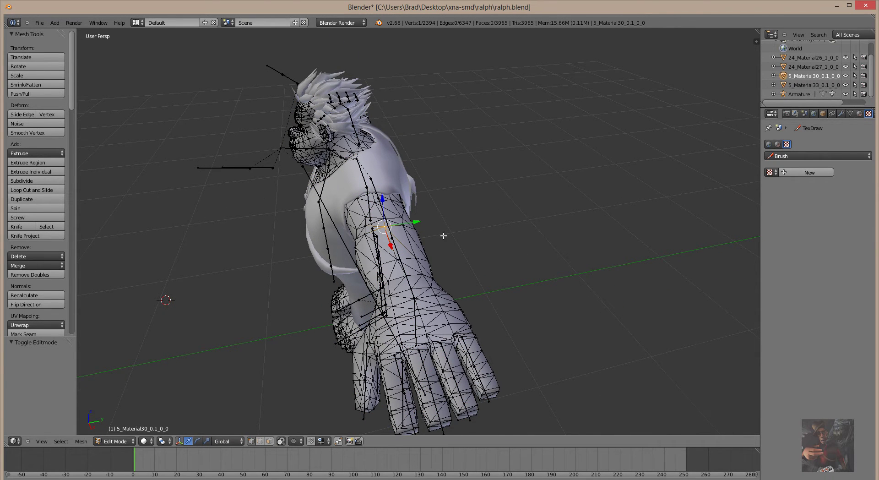
scroll(439, 229, "up", 8)
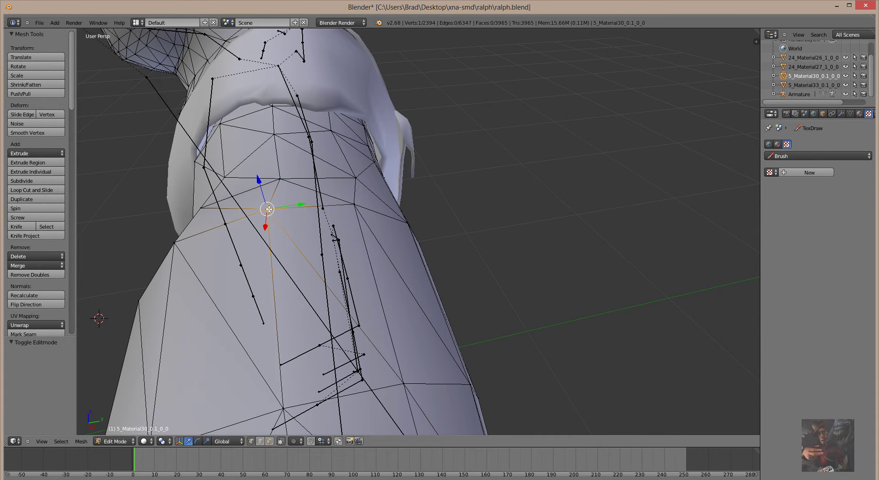
right_click(280, 180)
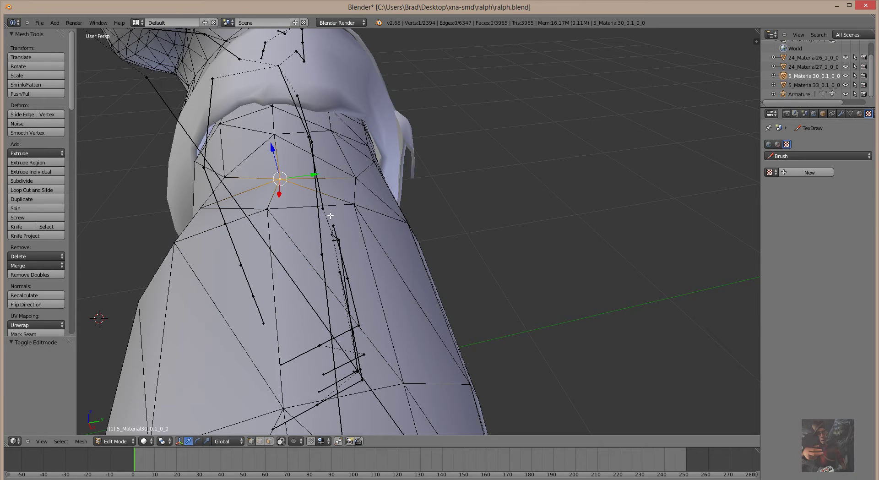
right_click(357, 208)
Select a single vertex on the body mesh at the side of the head near the ear
scroll(389, 232, "up", 4)
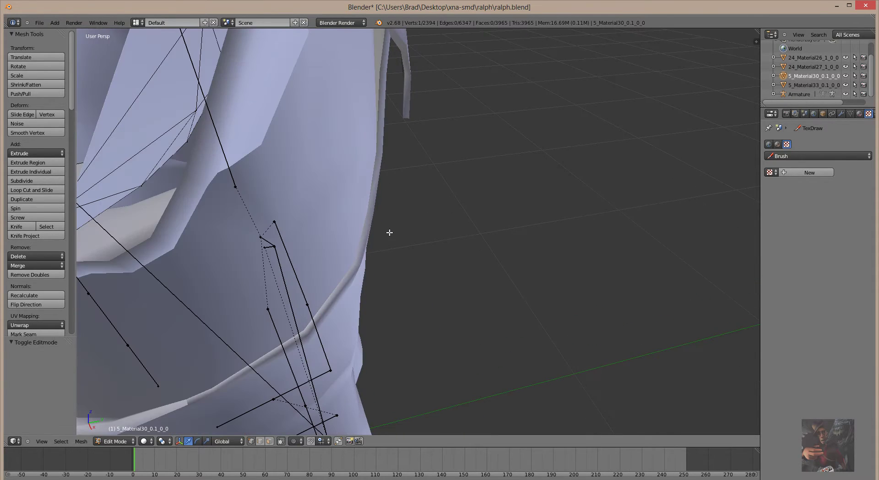
scroll(393, 219, "down", 3)
scroll(393, 204, "up", 4)
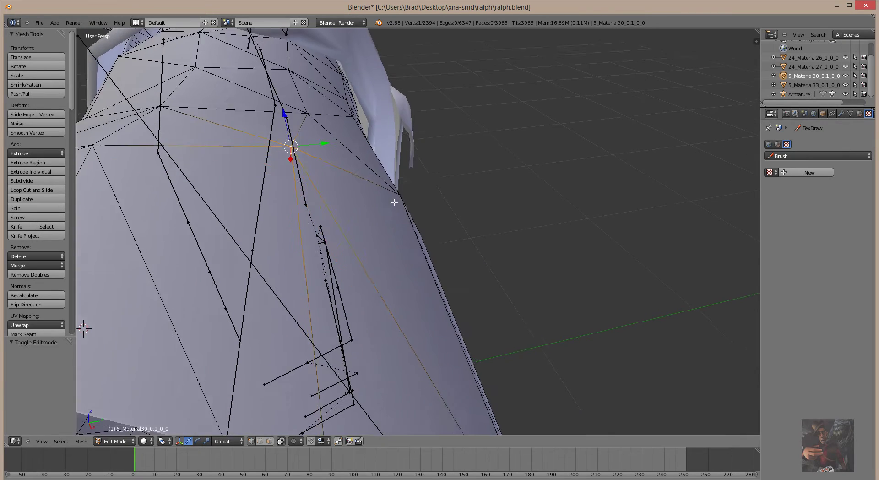
scroll(394, 205, "down", 4)
scroll(394, 204, "down", 1)
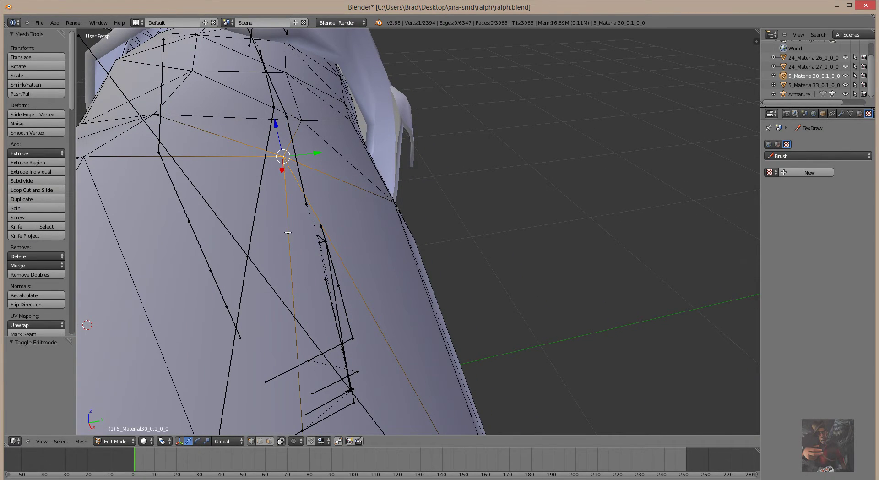
scroll(289, 231, "down", 4)
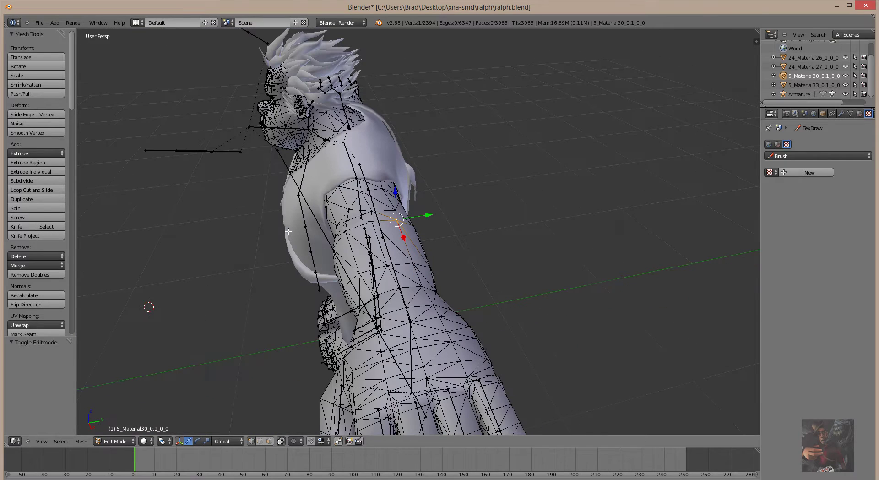
right_click(328, 115)
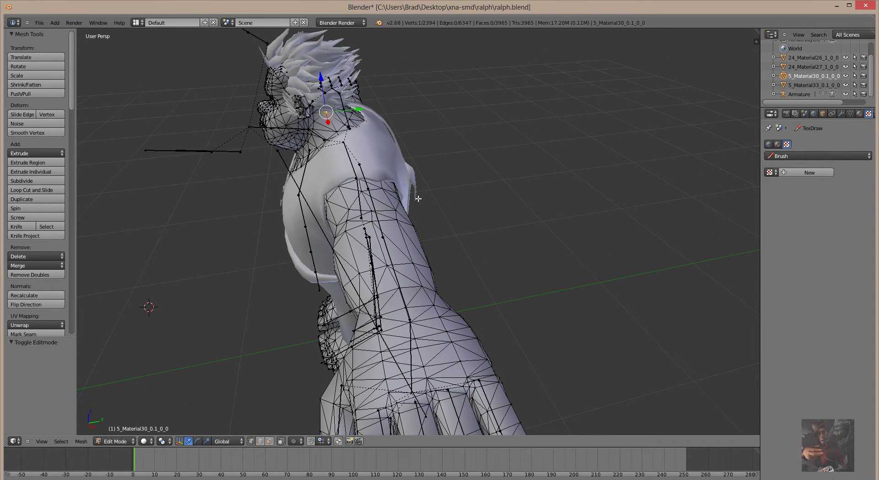
scroll(491, 189, "up", 1)
scroll(491, 188, "down", 1)
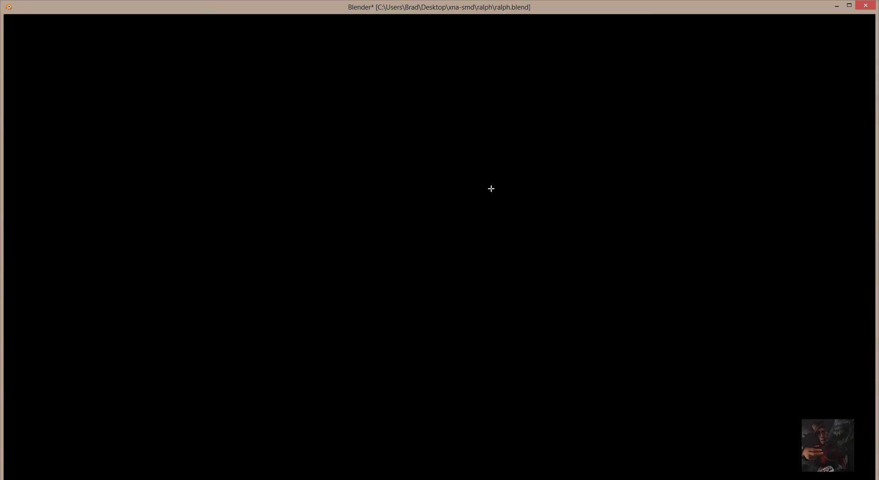
middle_click_drag(491, 188, 544, 163)
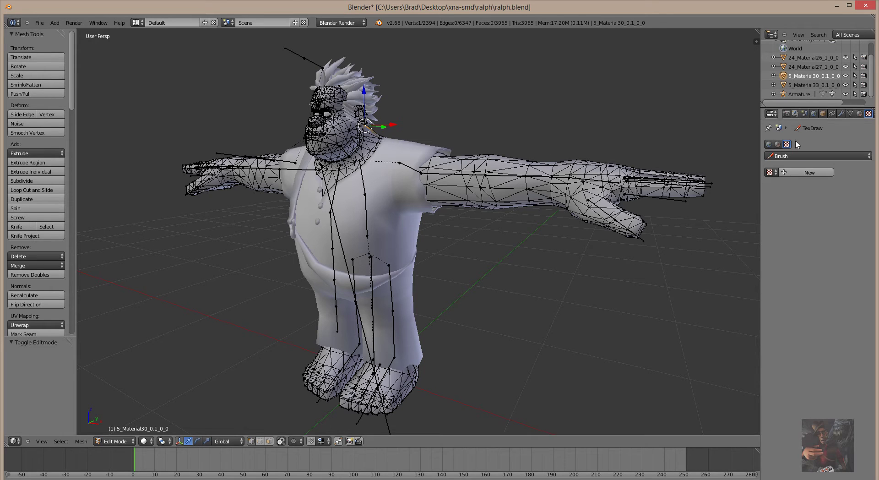
Leave the body mesh and make the hair object 24_Material26_1_0_0 the active object
left_click(805, 58)
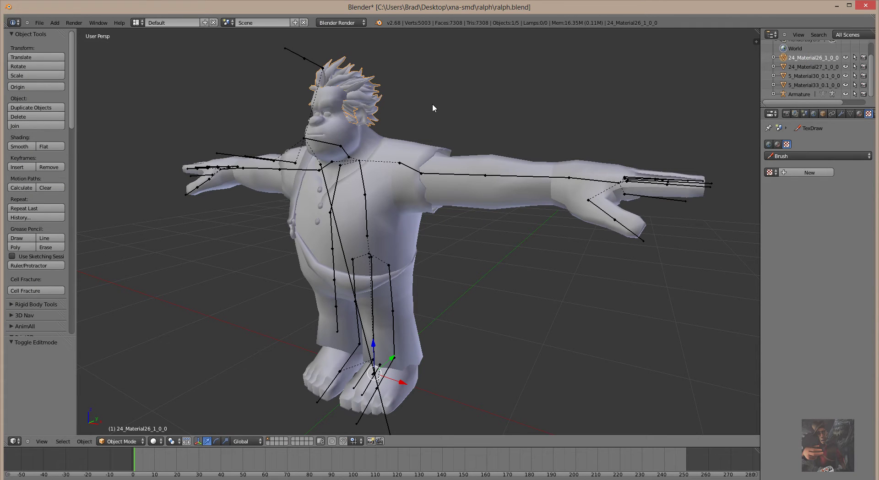
middle_click_drag(432, 101, 420, 122)
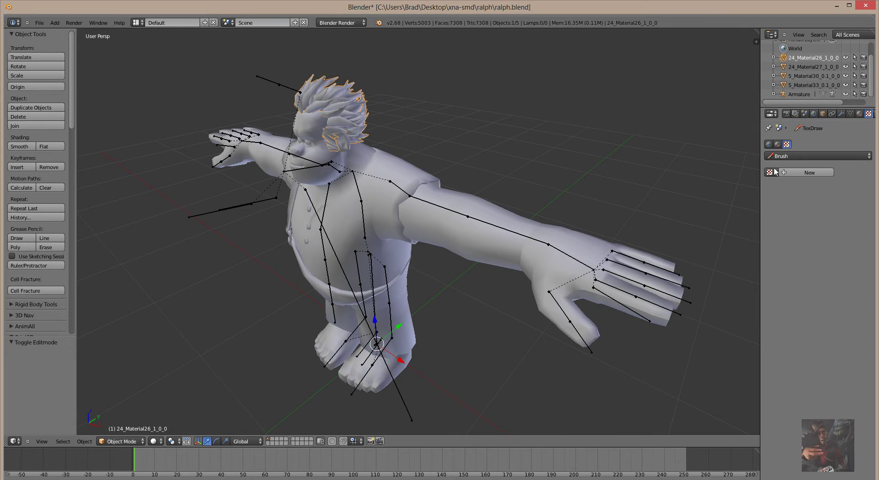
scroll(810, 65, "up", 2)
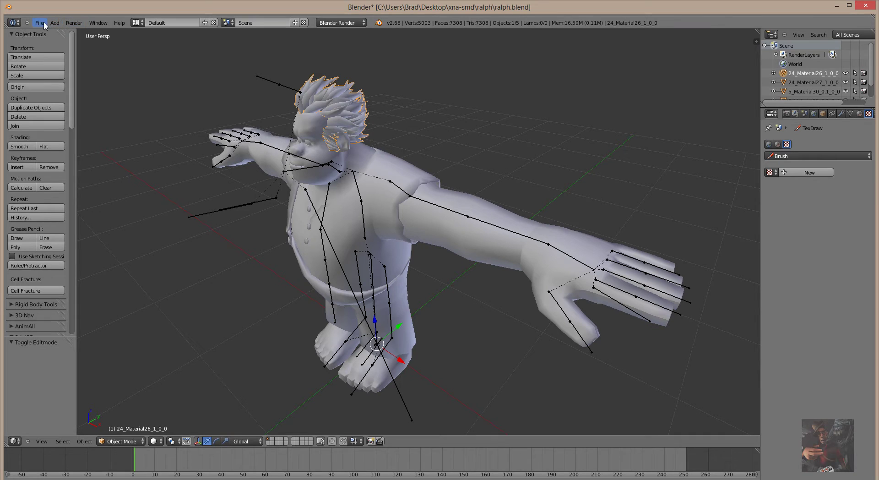
Find the Screencast Keys command by searching for "scree" and turn it on in the 3D view
key("space")
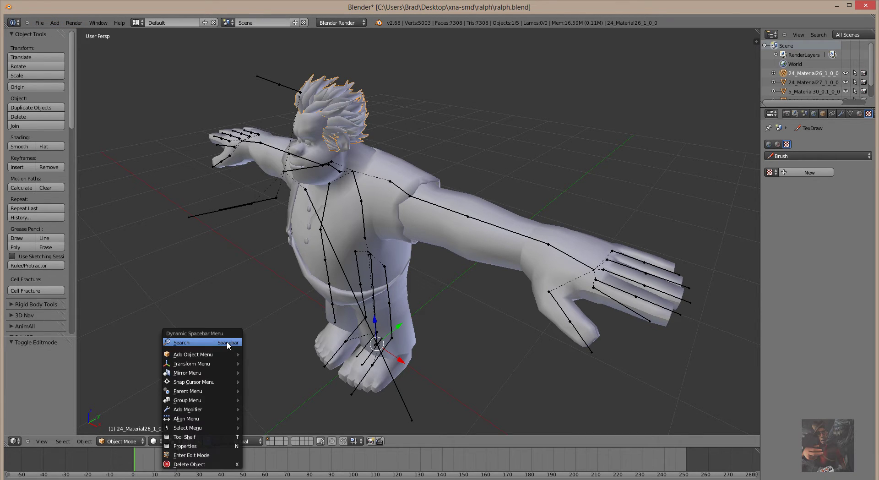
mouse_move(216, 401)
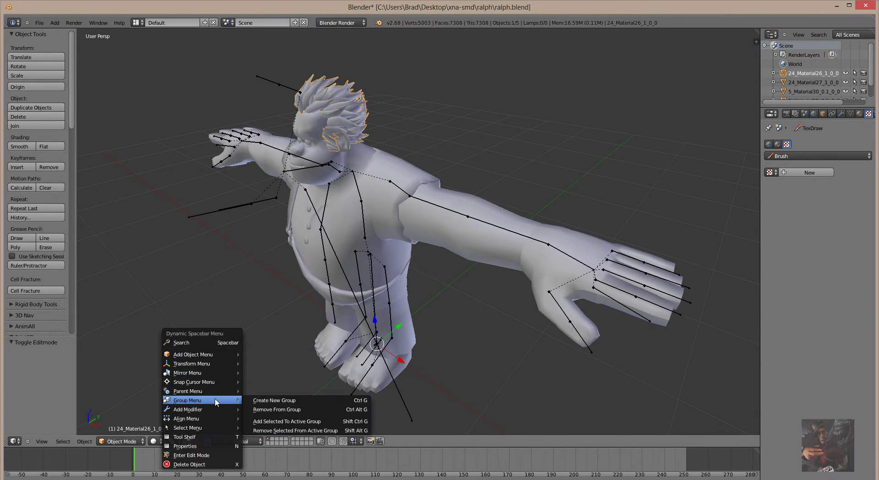
left_click(207, 343)
type("scree")
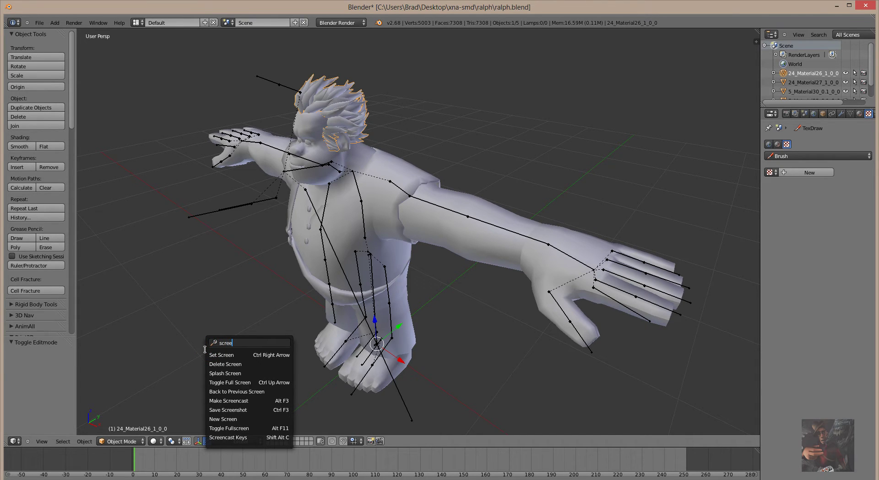
left_click(247, 438)
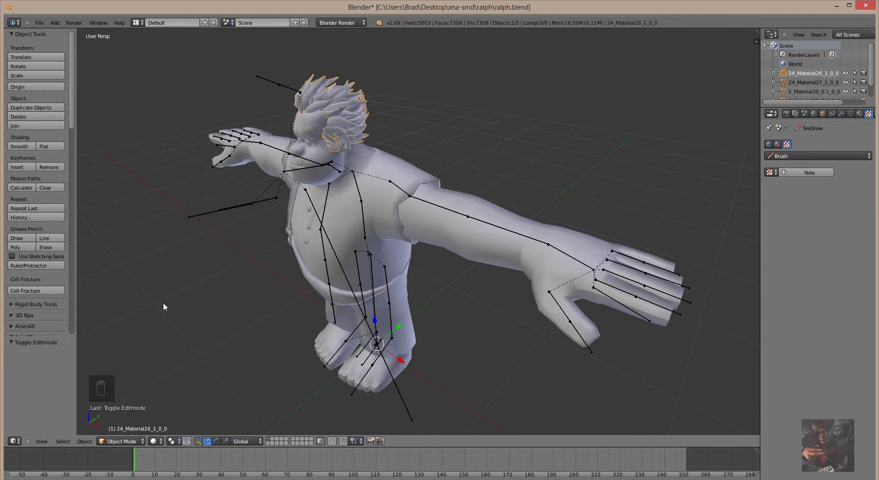
Enter Edit Mode on the hair mesh
key("Tab")
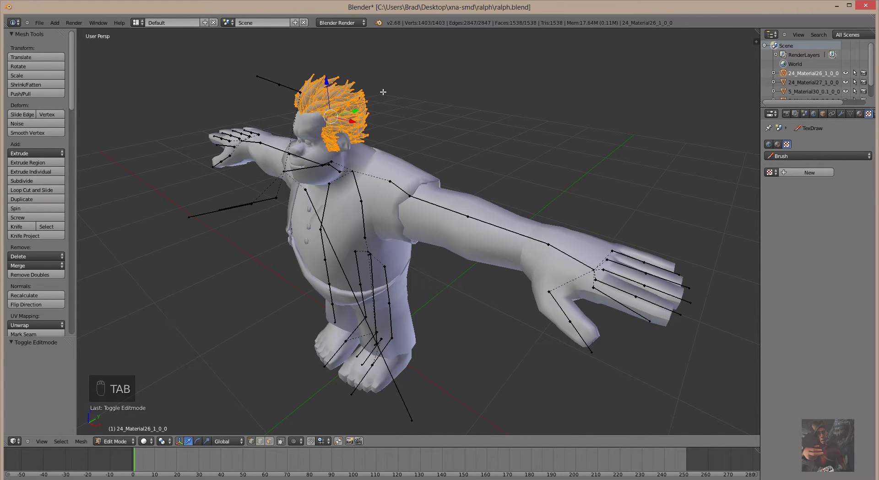
scroll(383, 92, "up", 3)
scroll(383, 92, "down", 3)
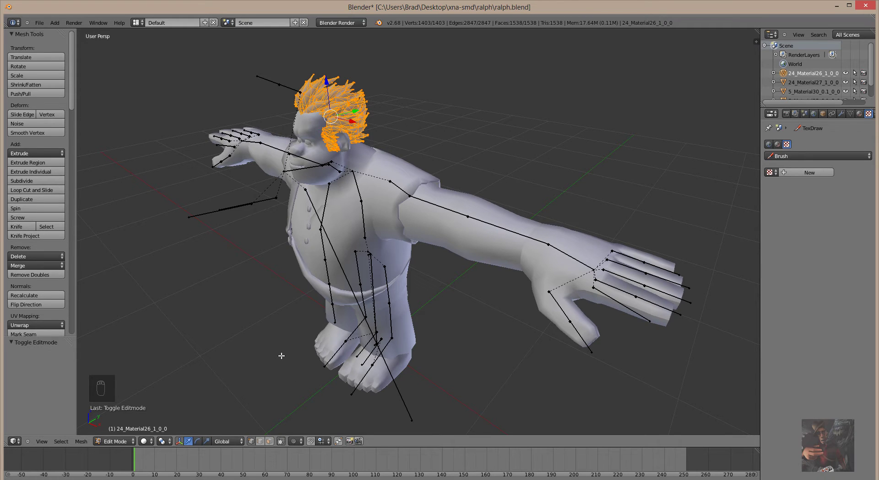
Switch to face selection and select single faces on the top of the hair
left_click(261, 443)
left_click(270, 443)
middle_click_drag(406, 130, 336, 123)
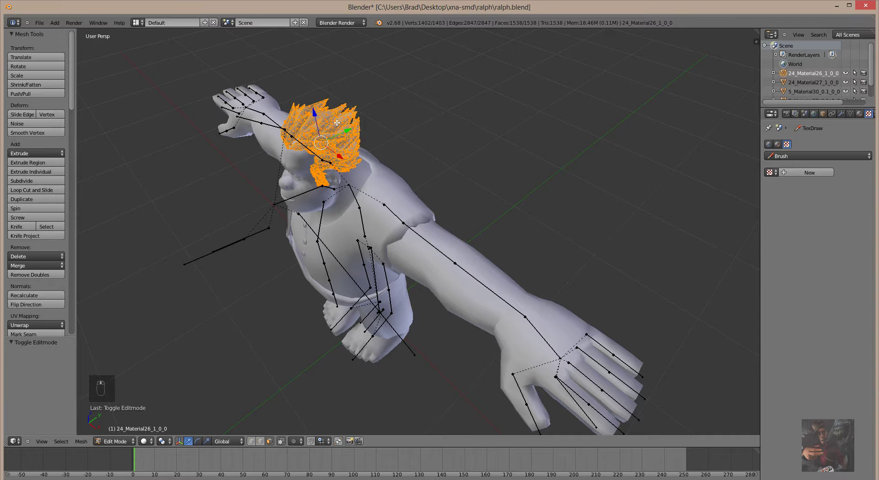
right_click(328, 117)
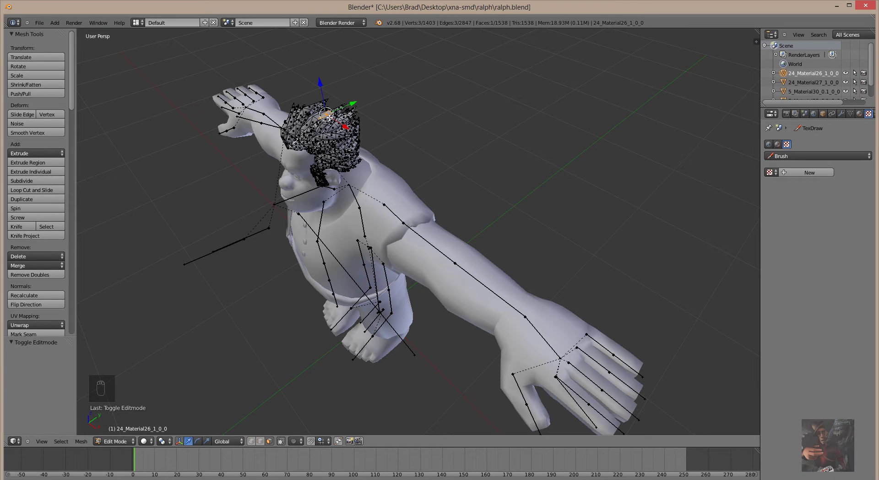
right_click(321, 116)
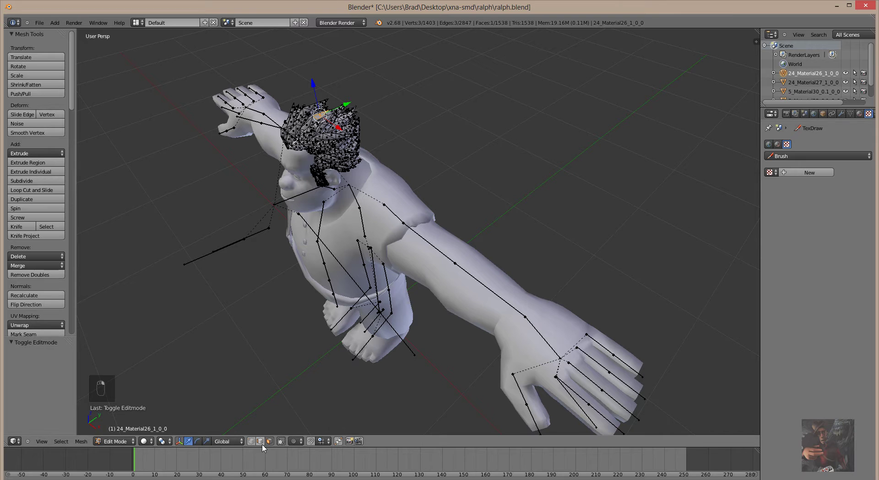
Switch to edge selection and select one edge at the tip of a hair spike on top of the head
left_click(260, 441)
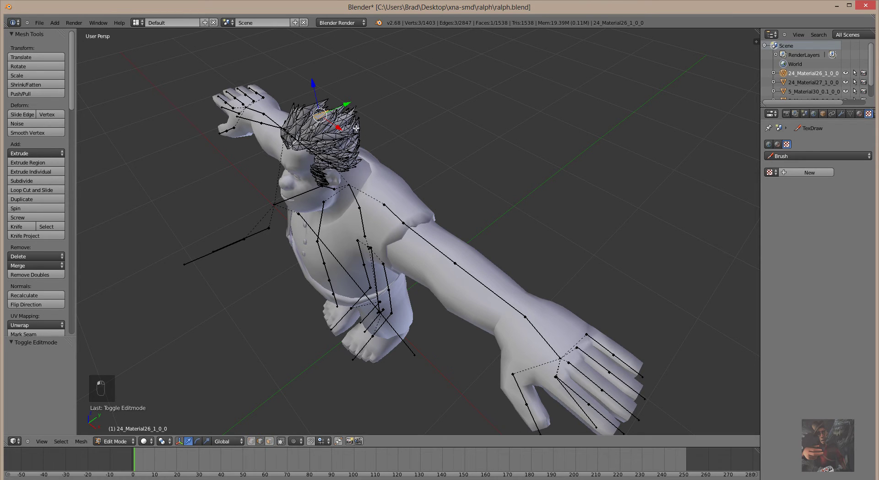
right_click(344, 110)
scroll(315, 196, "up", 5)
scroll(400, 123, "down", 4)
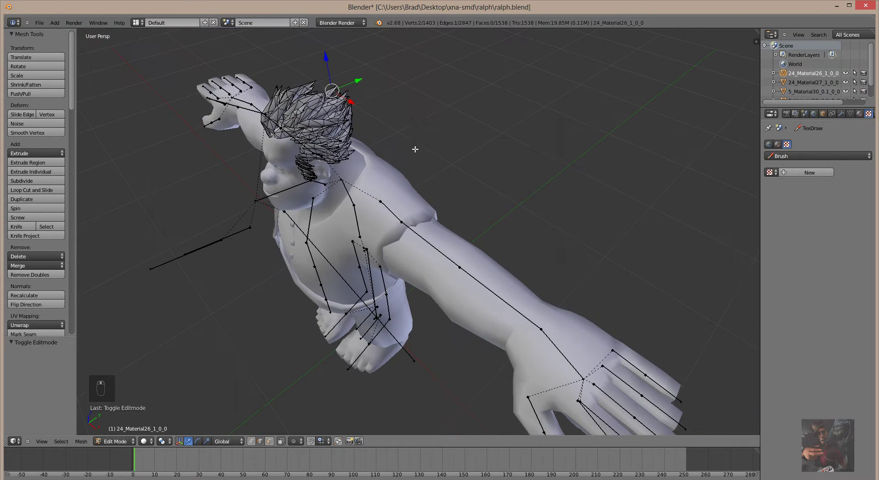
scroll(414, 140, "up", 2)
scroll(414, 137, "down", 3)
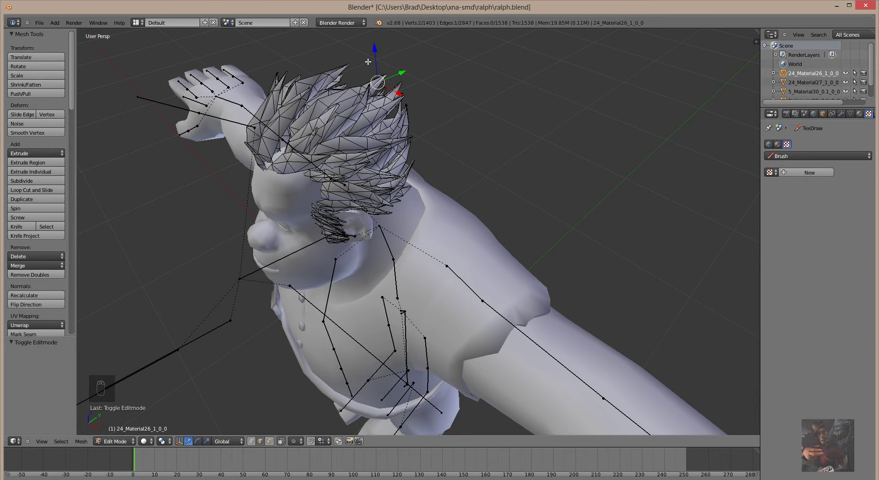
Box-select the edges at the tip of the hair spike on top of the head and rip them from the mesh in place
key("b")
left_click_drag(360, 53, 407, 94)
middle_click_drag(435, 126, 426, 142)
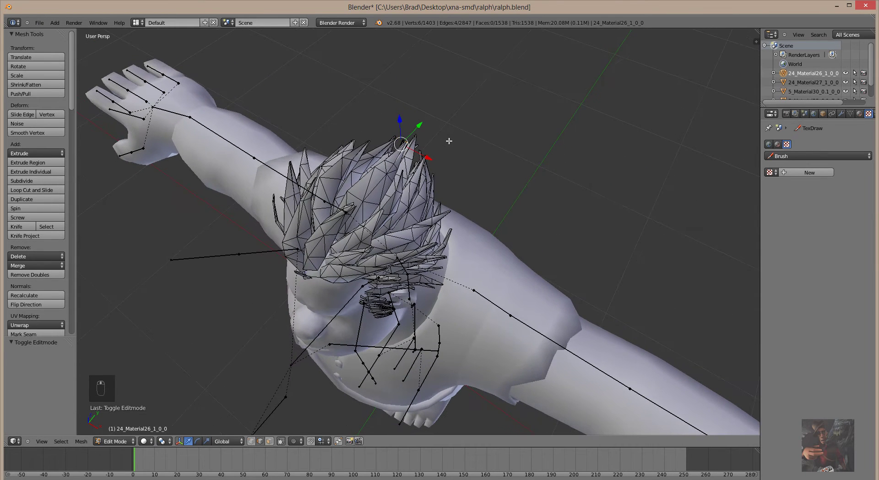
key("v")
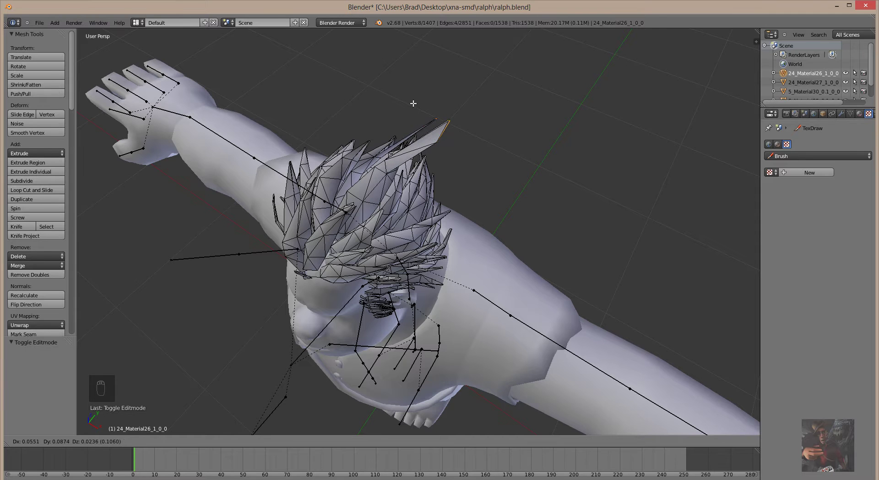
right_click(409, 106)
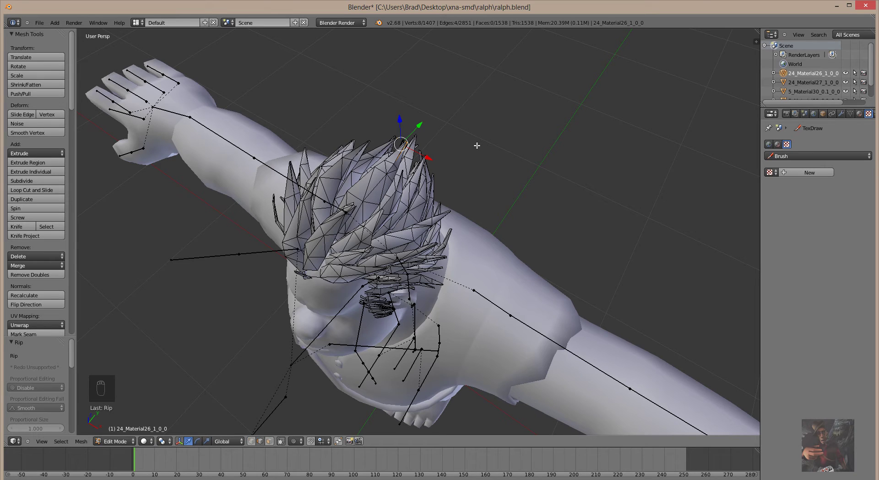
Try to move the ripped edges away from the hair spike's tip
key("g")
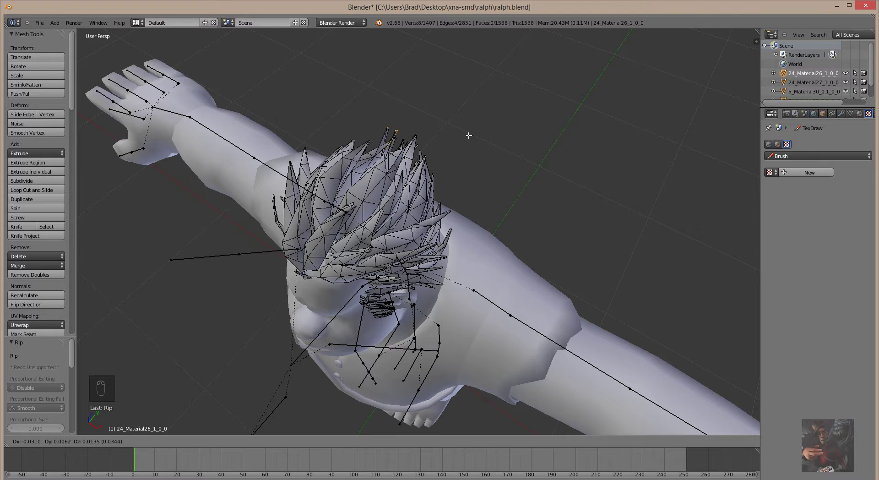
left_click(461, 136)
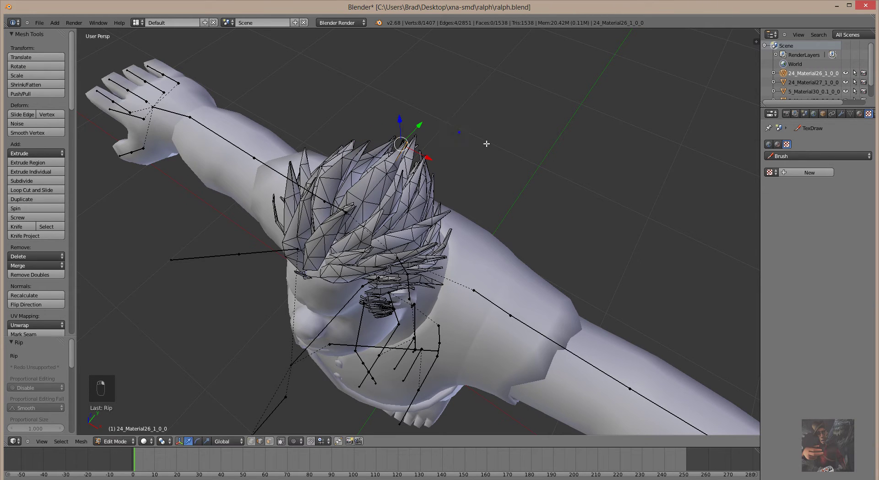
scroll(469, 205, "up", 2)
scroll(466, 210, "down", 3)
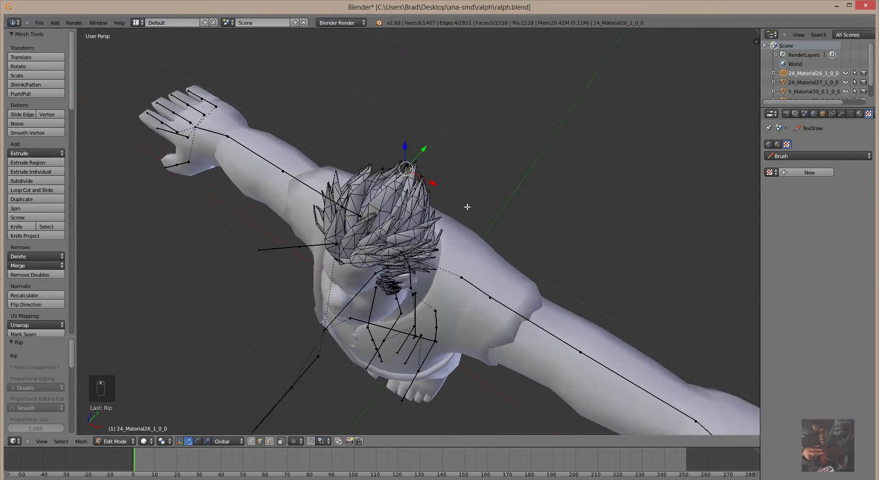
scroll(468, 206, "up", 3)
scroll(469, 201, "down", 3)
middle_click_drag(471, 192, 469, 168)
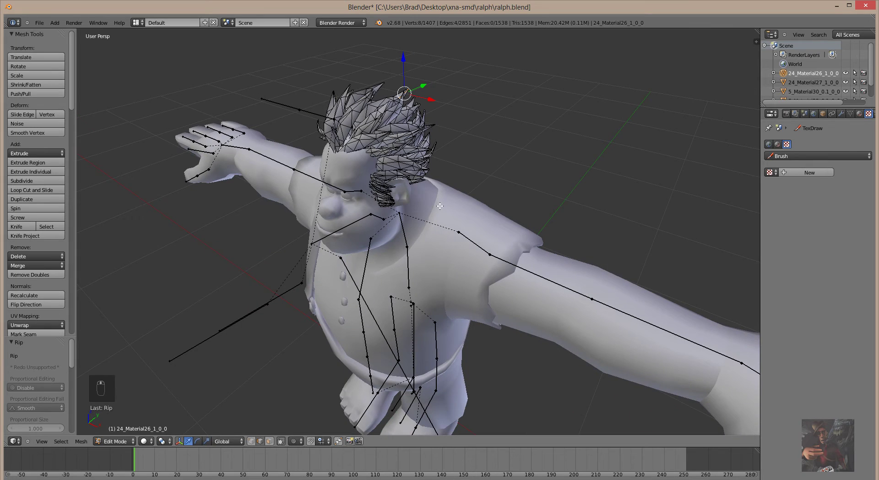
Switch to vertex selection, select the entire hair mesh and remove its doubled vertices
left_click(253, 442)
key("a")
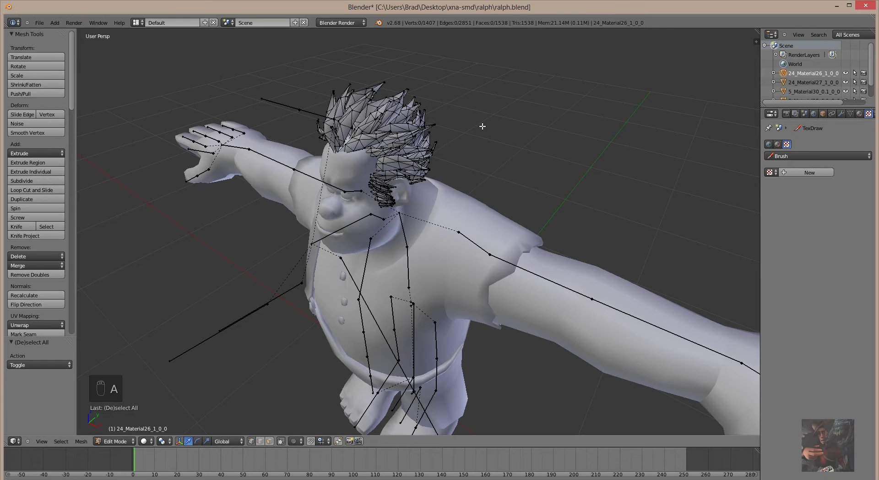
key("a")
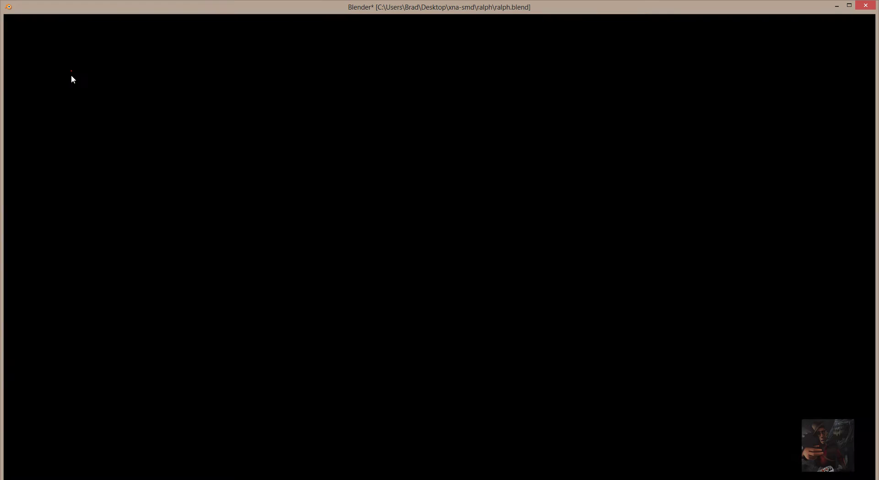
left_click_drag(70, 75, 73, 106)
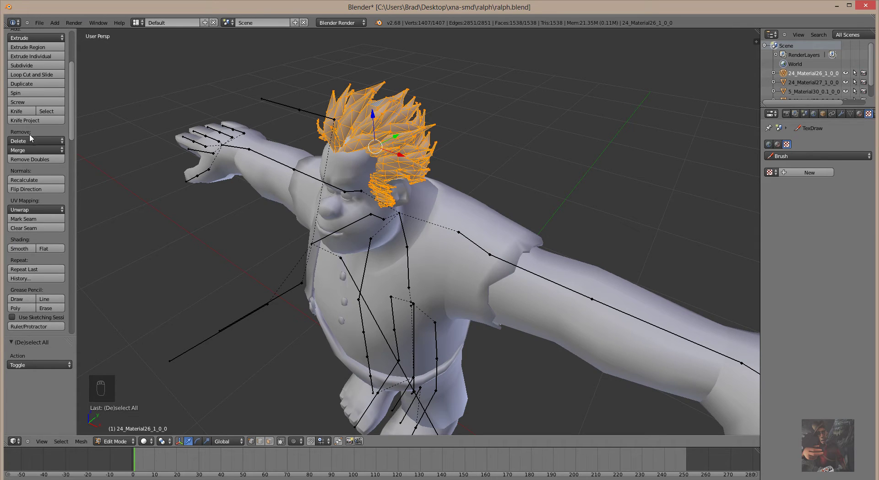
left_click(27, 160)
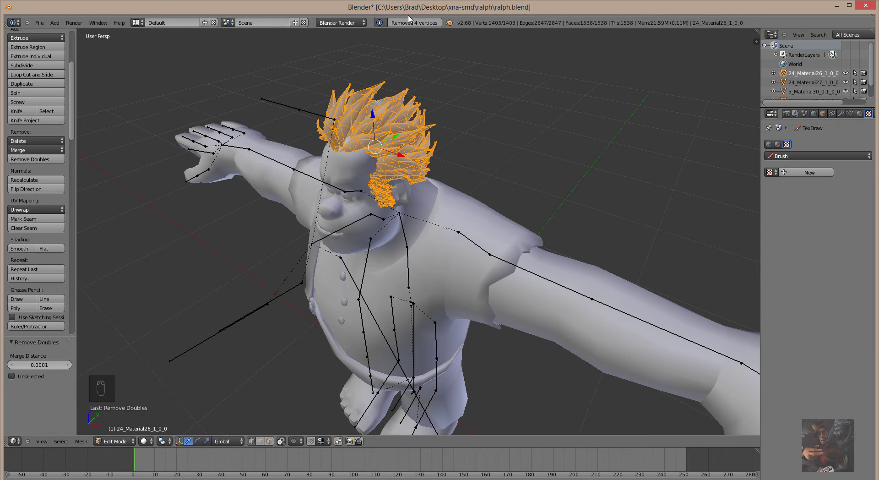
middle_click_drag(480, 115, 508, 127)
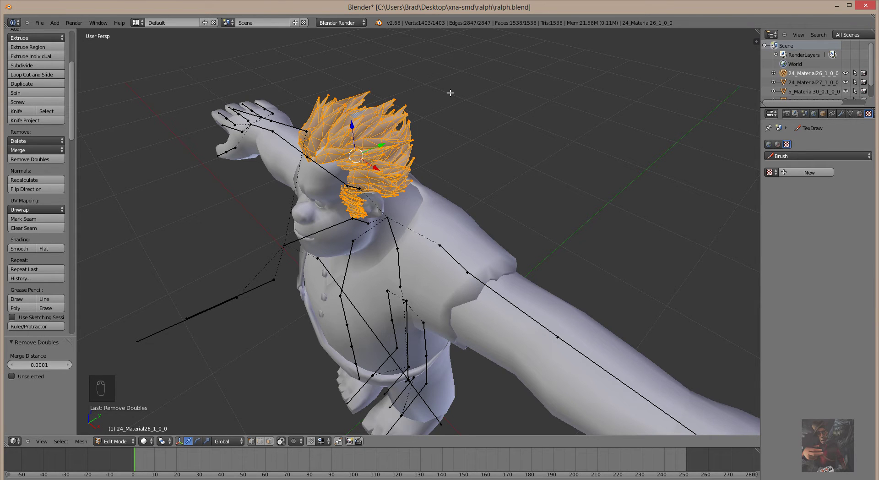
Deselect the hair, box-select the vertices of the spike tips at the back of the head and try to move them
key("a")
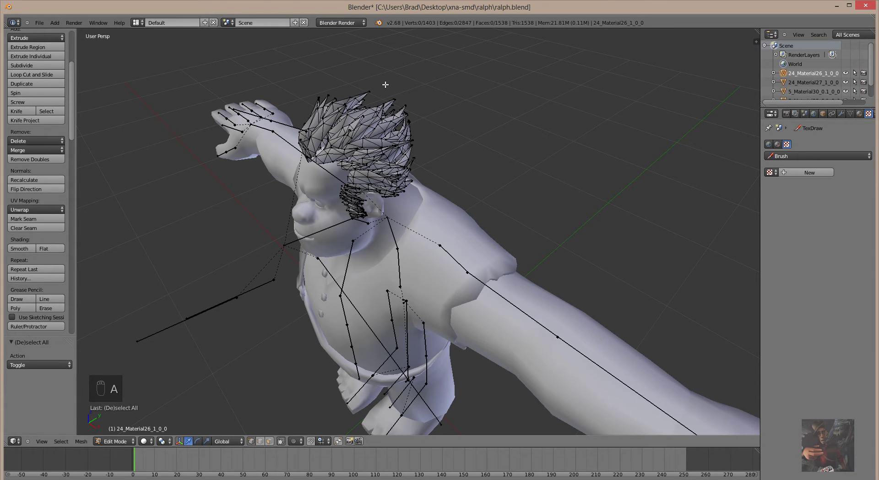
key("b")
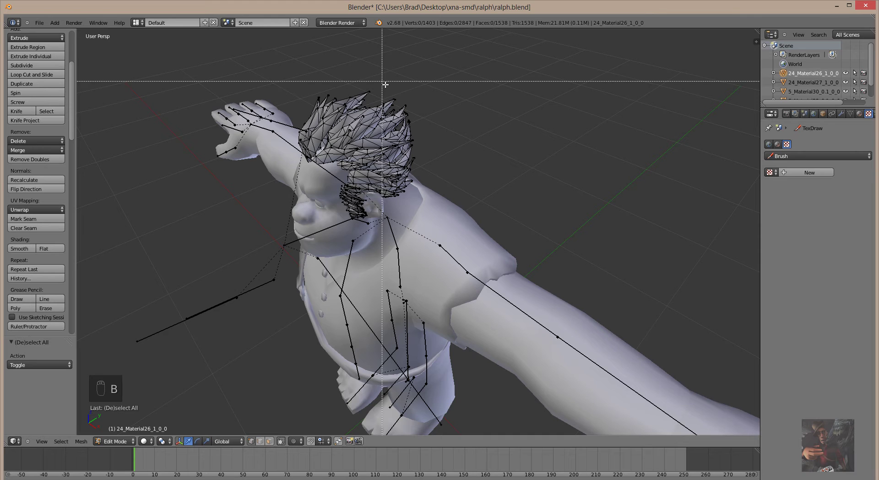
left_click_drag(385, 85, 427, 119)
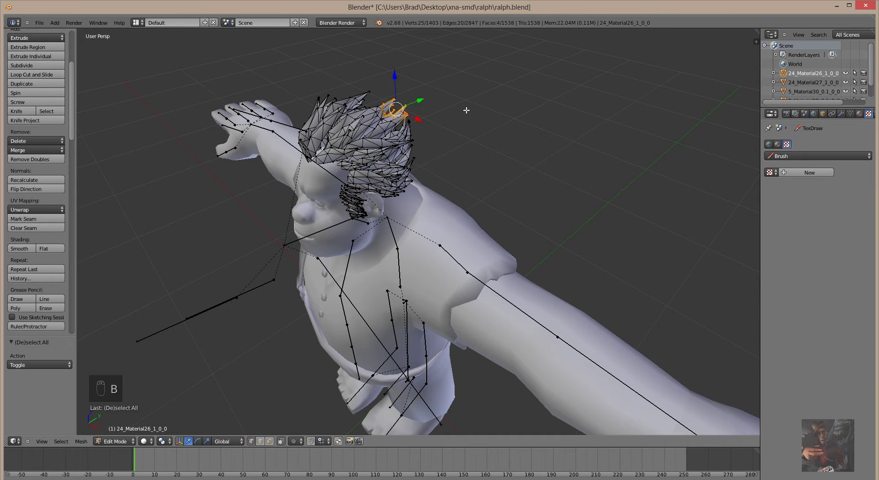
key("g")
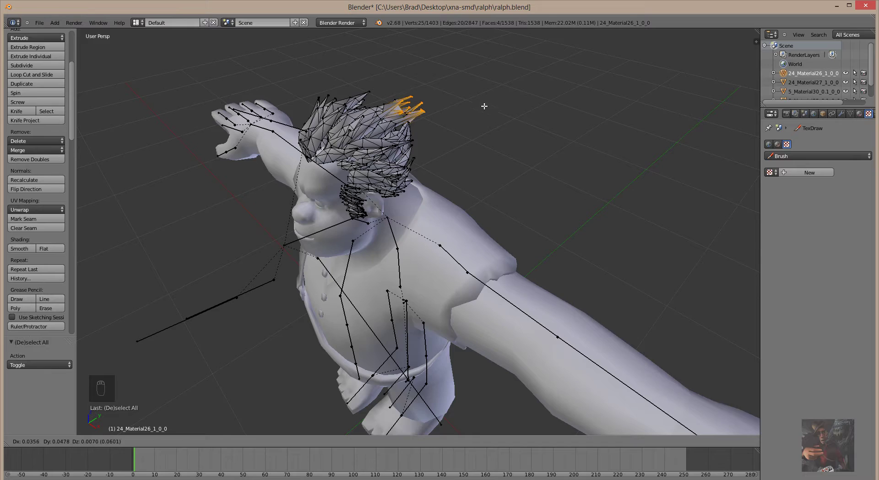
right_click(484, 106)
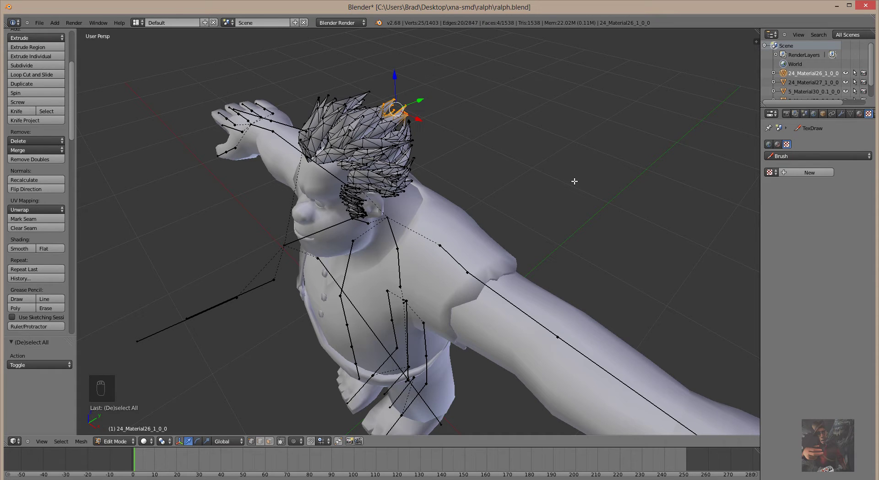
Return to Object Mode and select the clothing object 24_Material27_1_0_0
scroll(522, 164, "down", 2)
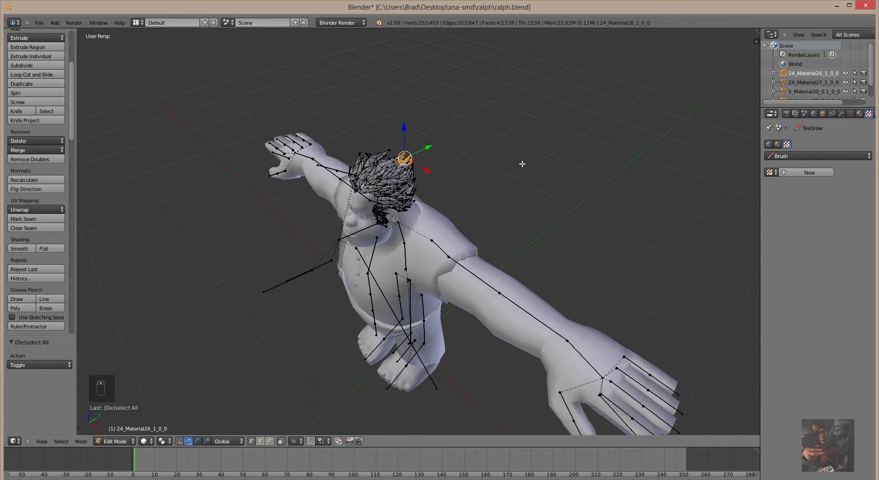
scroll(522, 164, "up", 1)
middle_click_drag(522, 164, 530, 132)
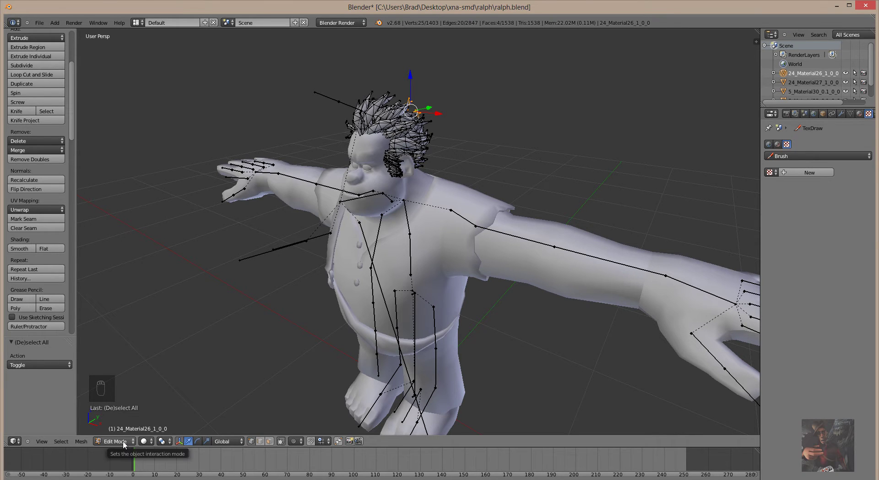
key("Tab")
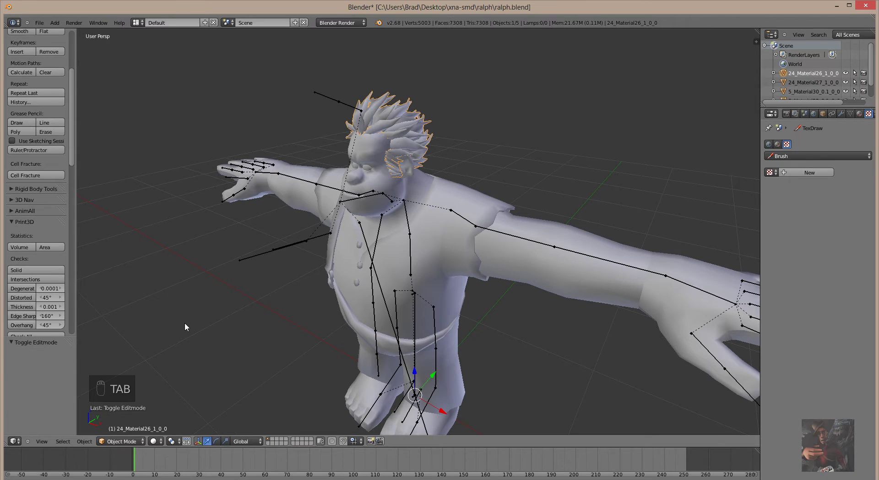
left_click(128, 442)
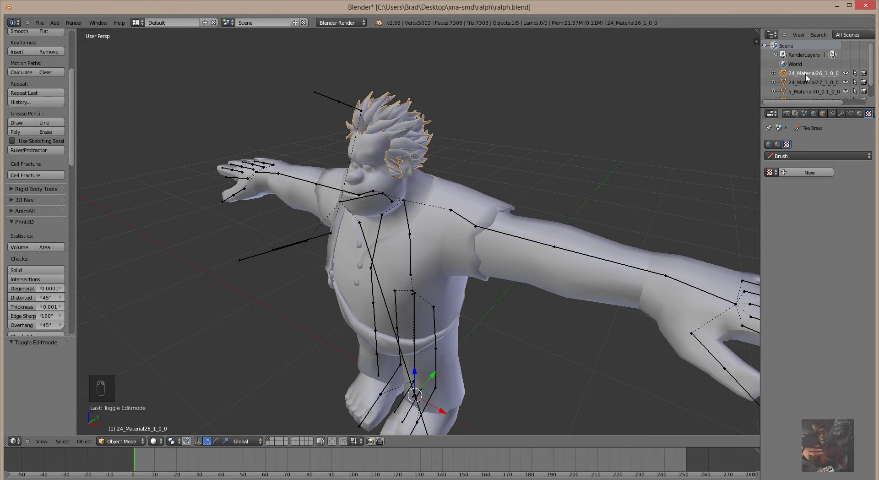
left_click(809, 83)
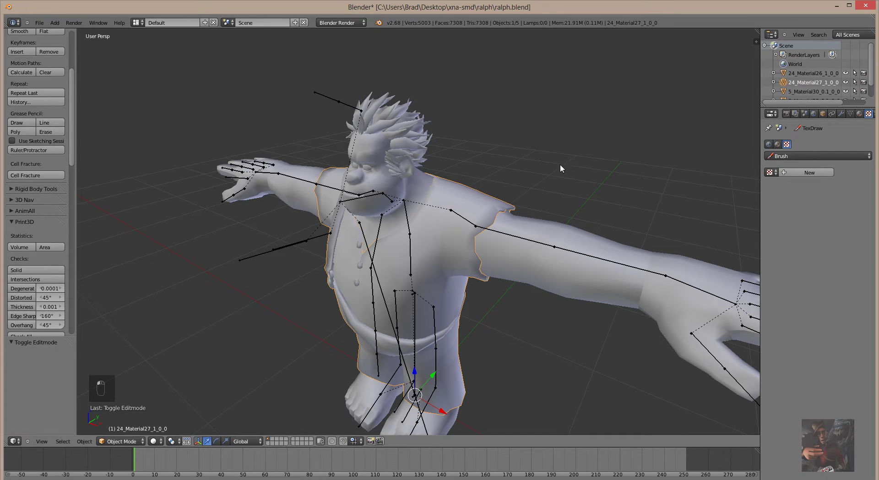
scroll(531, 183, "down", 2)
middle_click_drag(531, 182, 522, 146)
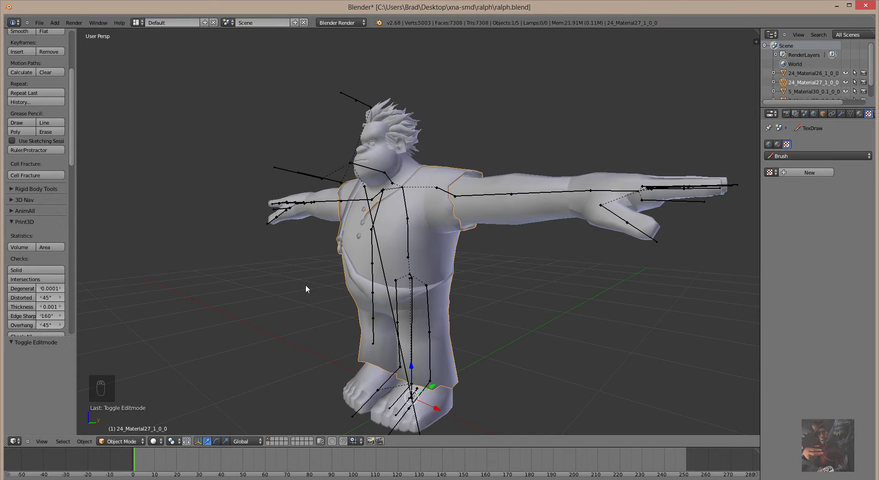
Enter Edit Mode on the clothing mesh and remove doubles from its fully selected vertices
left_click(127, 440)
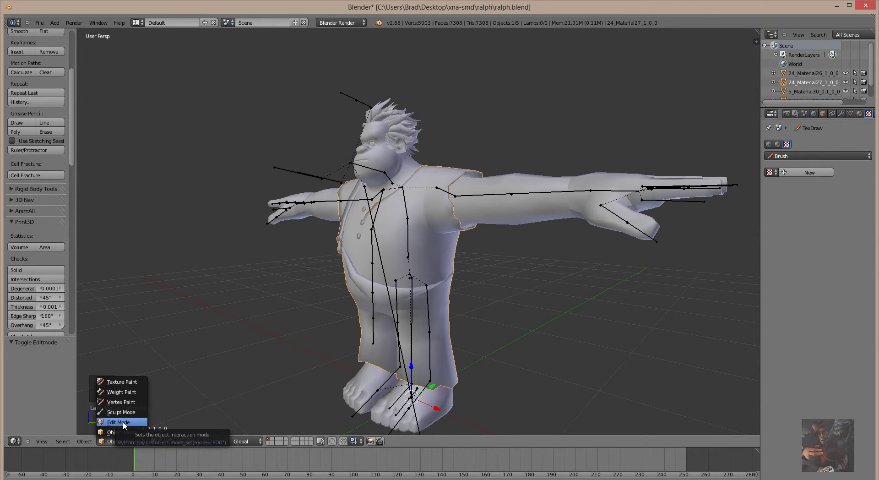
left_click(123, 423)
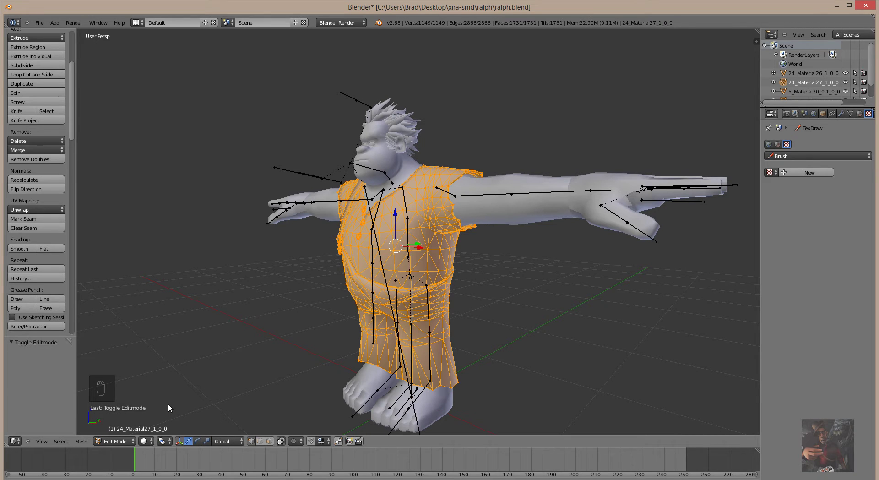
key("Tab")
key("Tab")
left_click(30, 159)
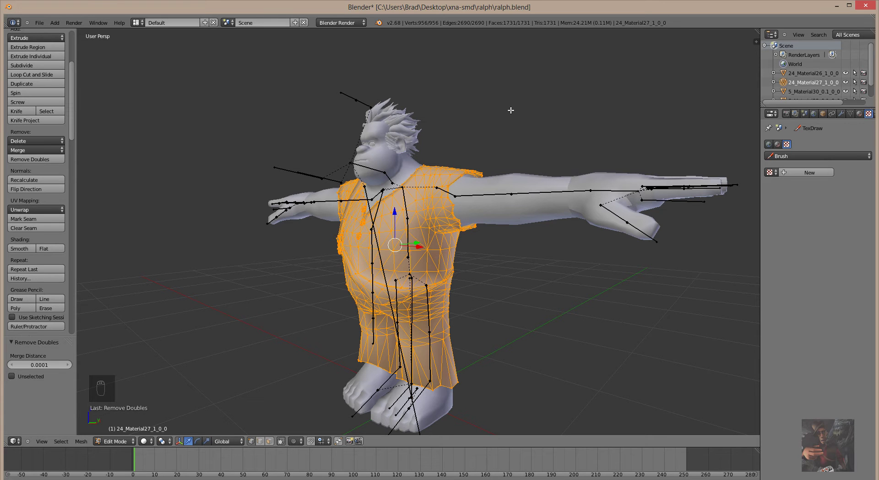
middle_click_drag(511, 108, 514, 126)
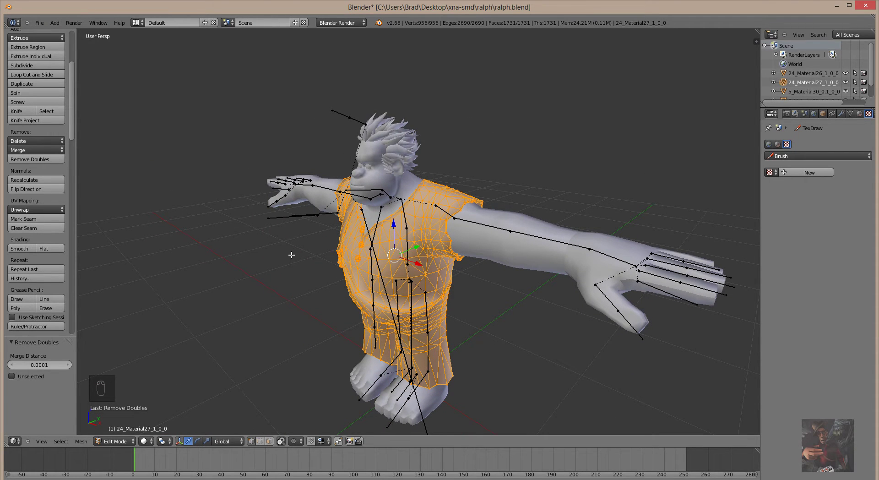
Leave the clothing mesh, select the body object 5_Material30_0.1_0_0 and enter Edit Mode on it
key("Tab")
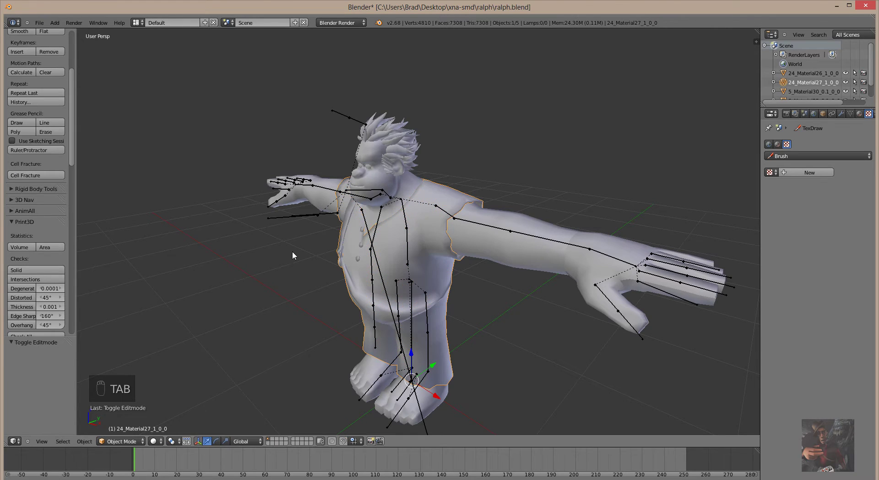
left_click(809, 92)
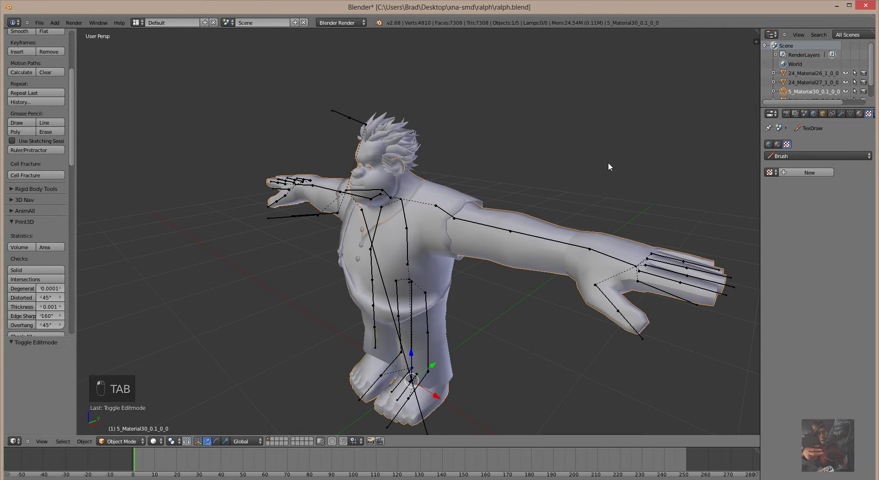
key("Tab")
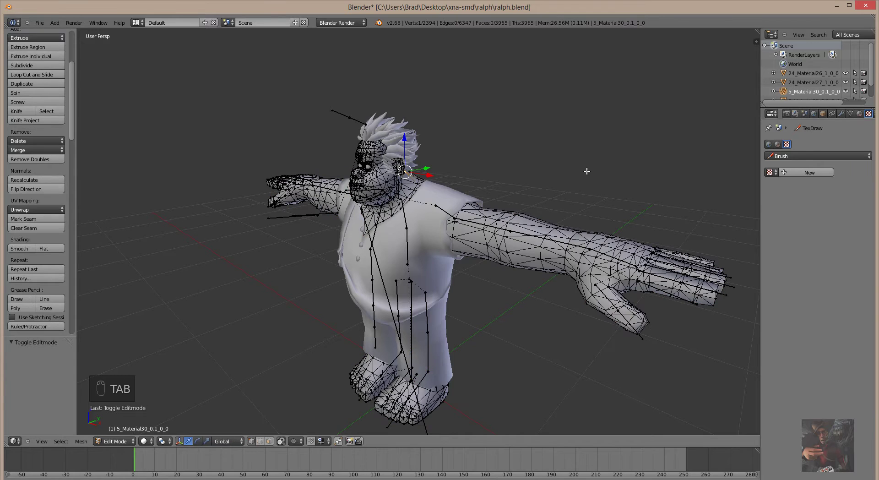
Select all vertices of the body mesh, remove its doubles and return to Object Mode
key("a")
key("a")
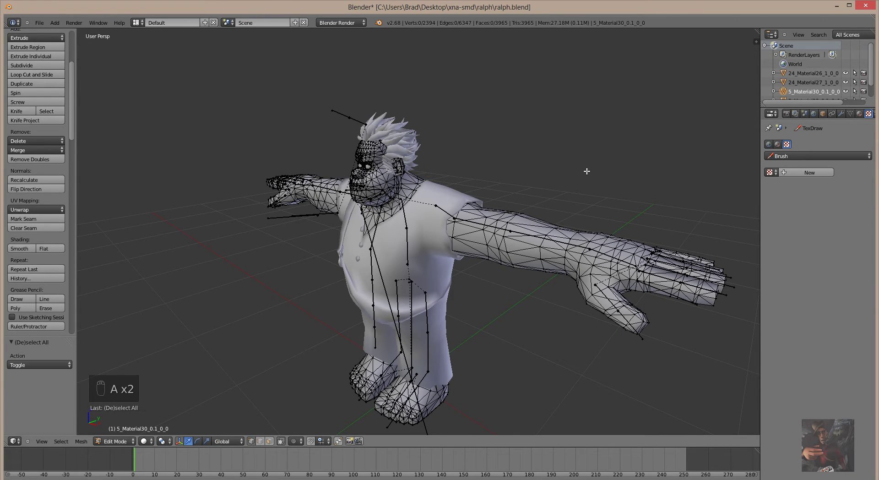
key("a")
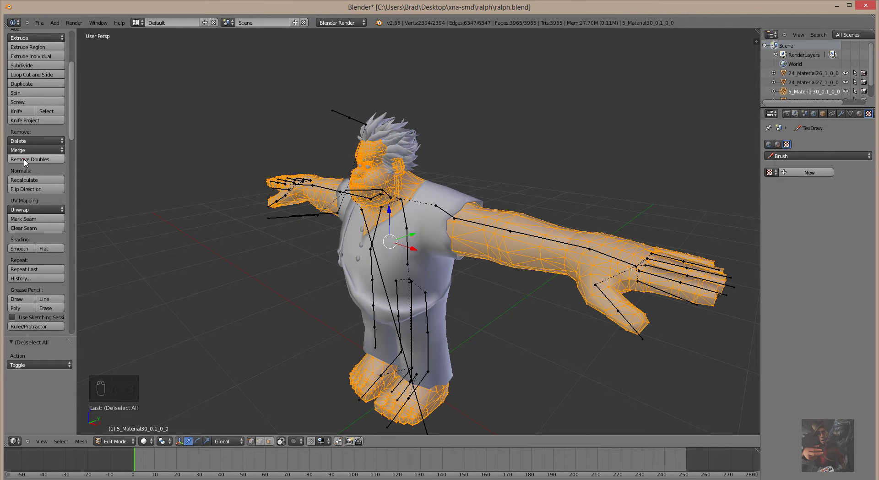
left_click(21, 158)
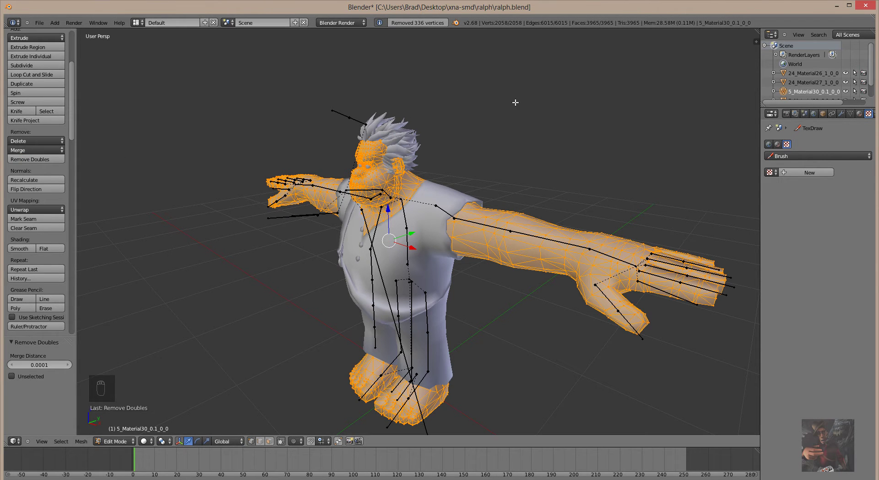
mouse_move(565, 142)
middle_mouse_down()
mouse_move(437, 141)
mouse_move(580, 144)
middle_mouse_up()
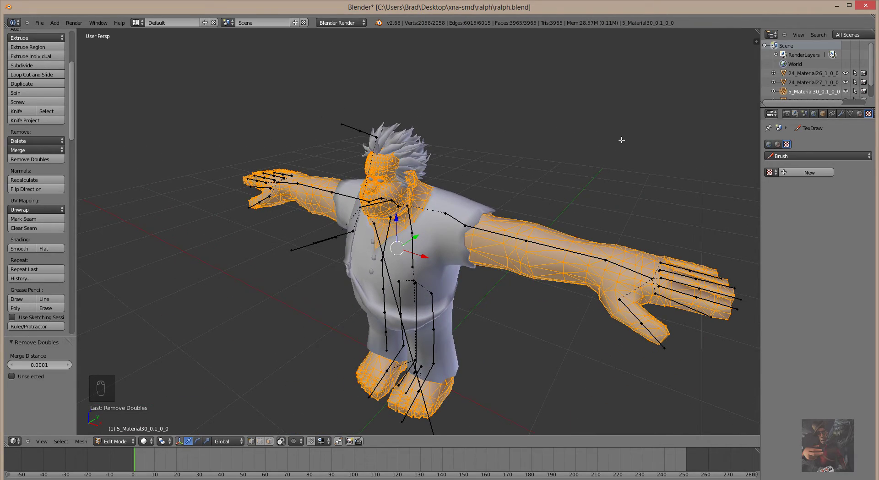
key("Tab")
scroll(808, 87, "down", 1)
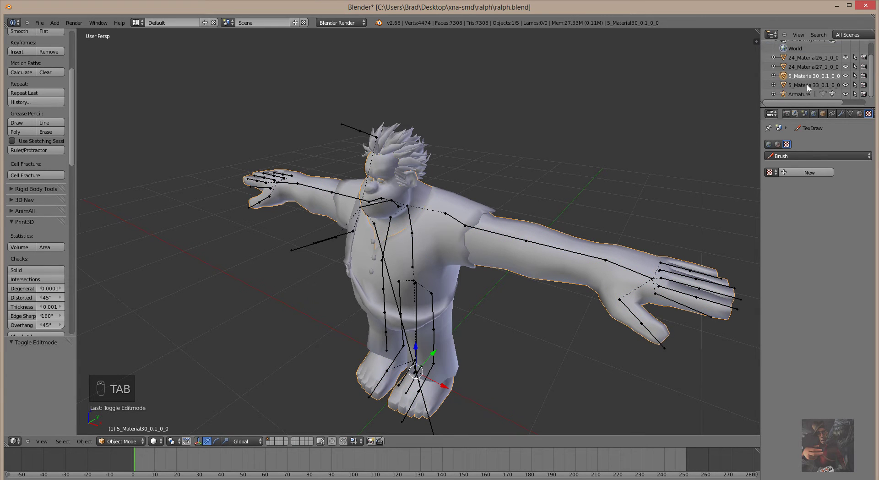
Select the eyes object 5_Material33_0.1_0_0, enter Edit Mode and remove doubles from its selected vertices
left_click(807, 85)
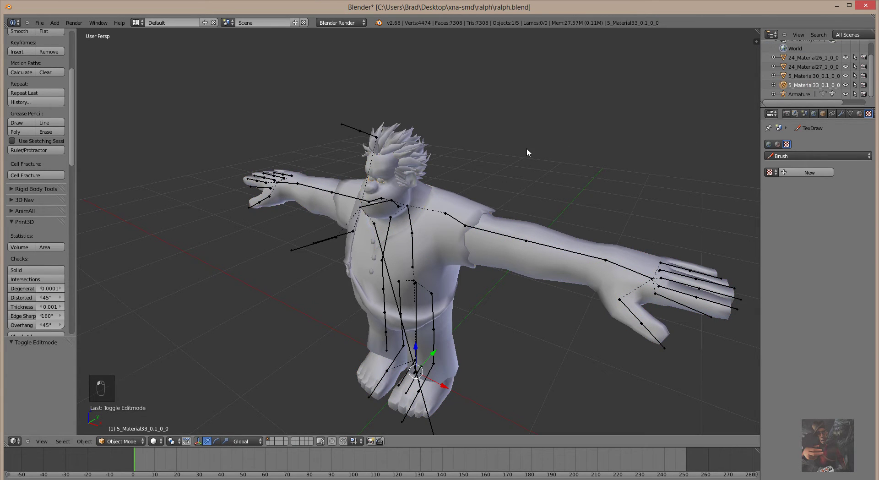
key("Tab")
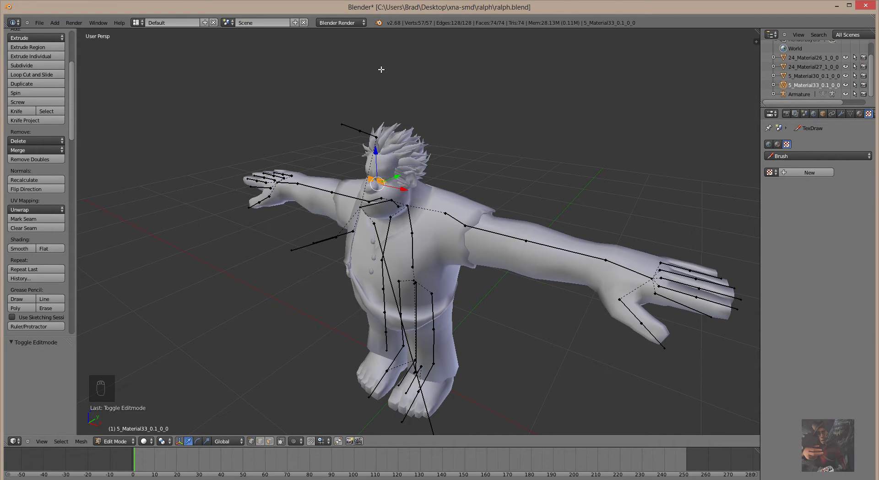
left_click(33, 159)
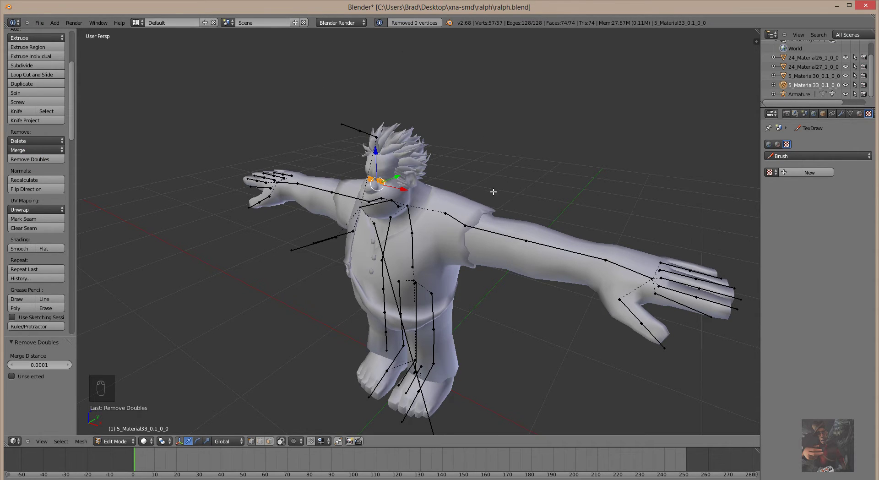
Leave Edit Mode and select the mesh objects one after another, ending with 5_Material33_0.1_0_0
scroll(491, 192, "up", 5)
scroll(493, 193, "up", 2)
scroll(495, 171, "down", 3)
middle_click_drag(494, 171, 537, 112)
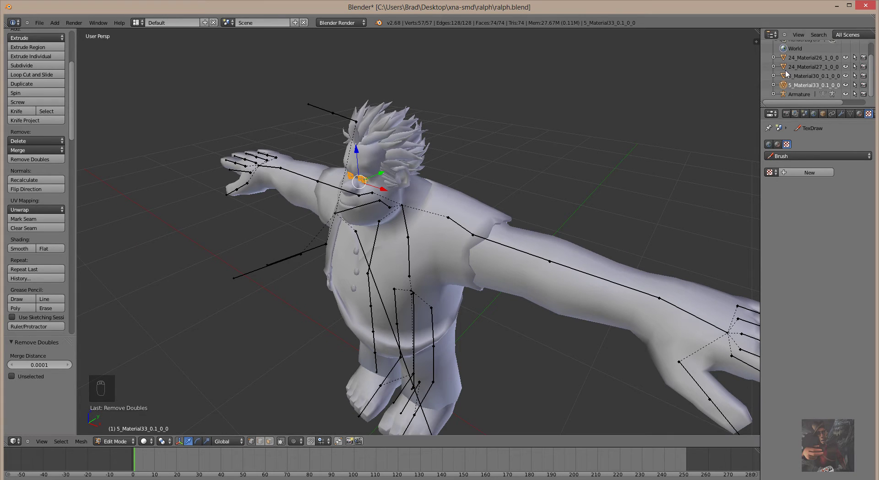
left_click(800, 58)
left_click(801, 67)
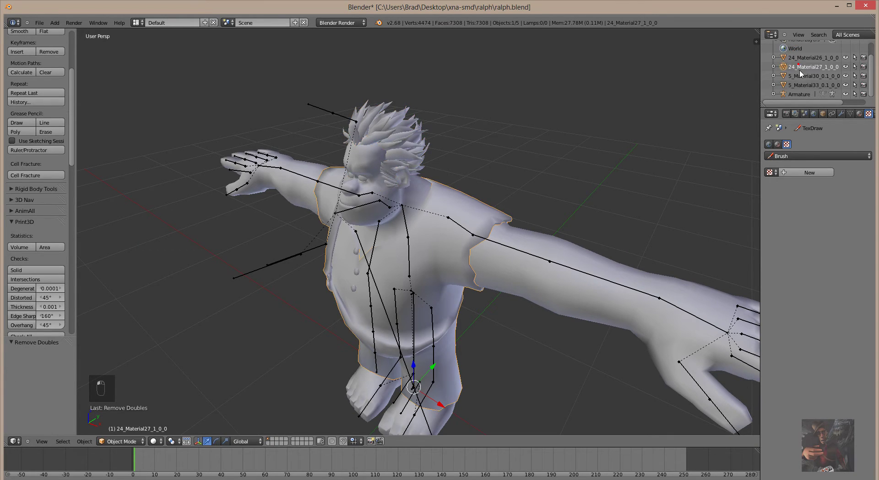
left_click(800, 76)
left_click(800, 86)
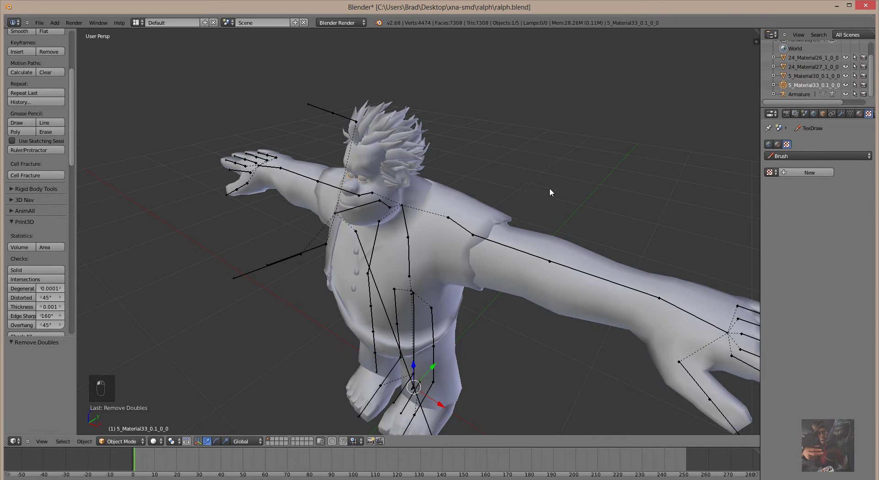
Select the armature that runs through the character model
scroll(557, 178, "up", 5)
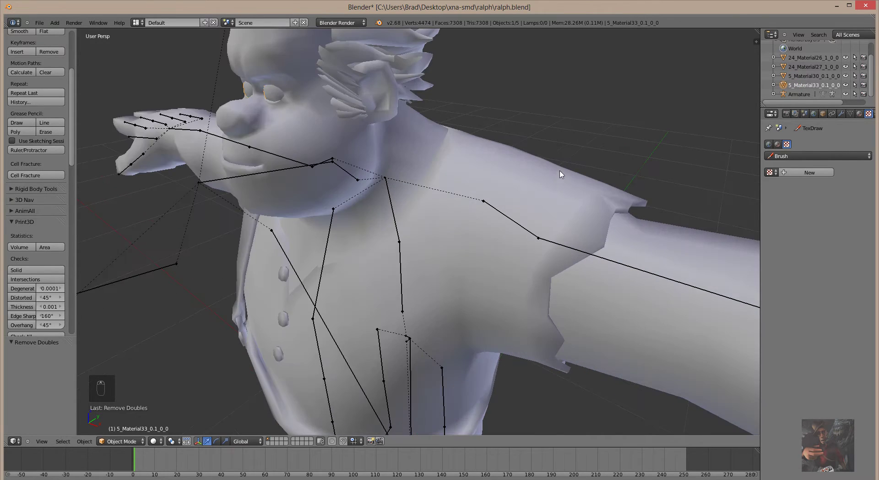
scroll(560, 164, "down", 4)
middle_click_drag(557, 144, 173, 128)
scroll(541, 116, "down", 3)
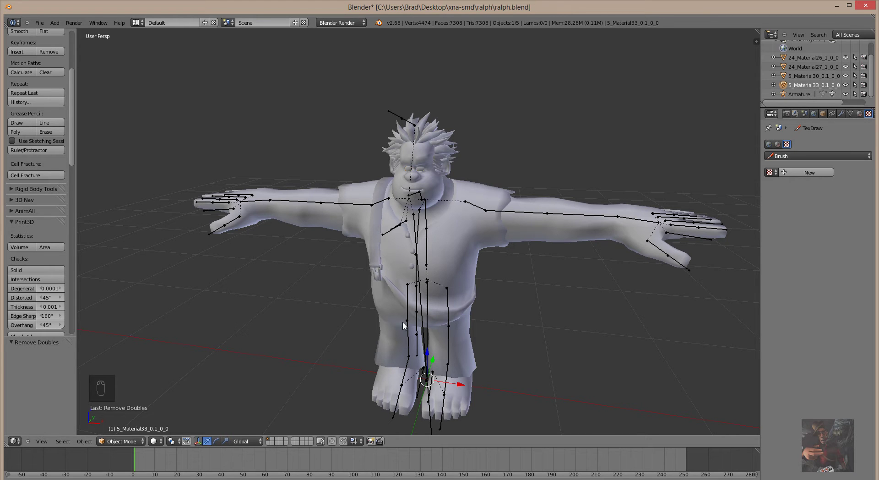
middle_click_drag(643, 330, 589, 308)
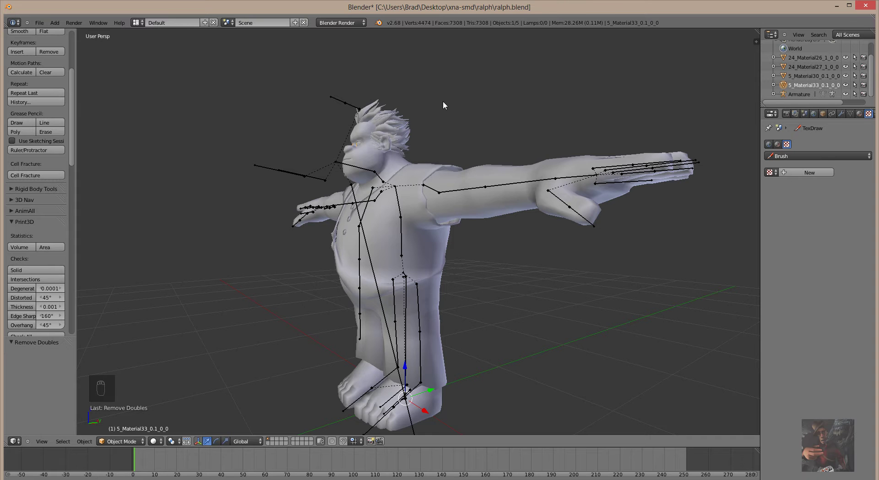
middle_click_drag(444, 104, 442, 145)
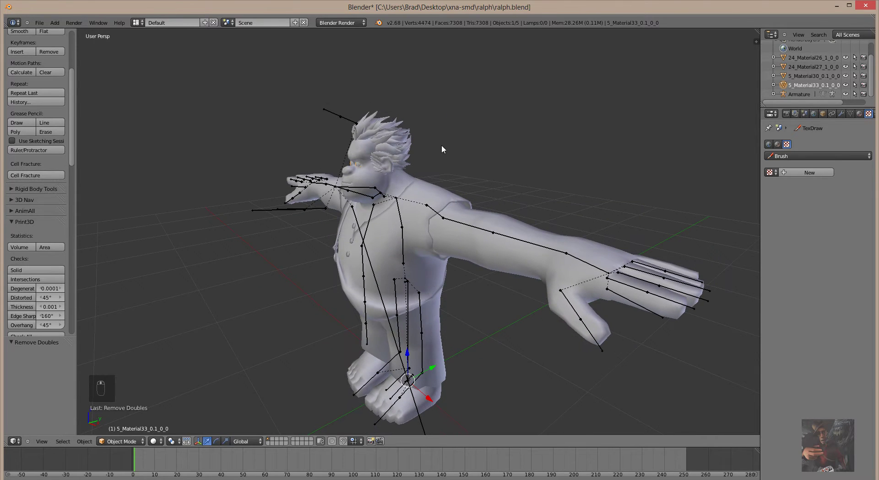
right_click(426, 205)
right_click(426, 205)
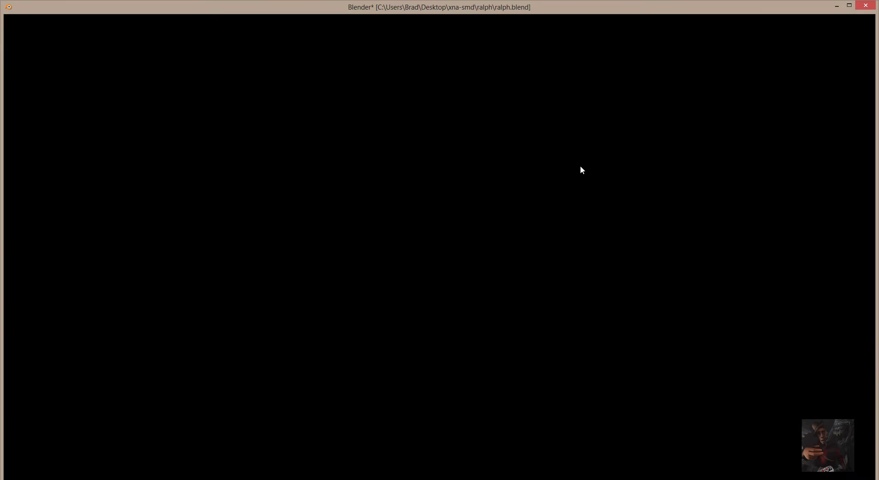
middle_click_drag(580, 166, 647, 167)
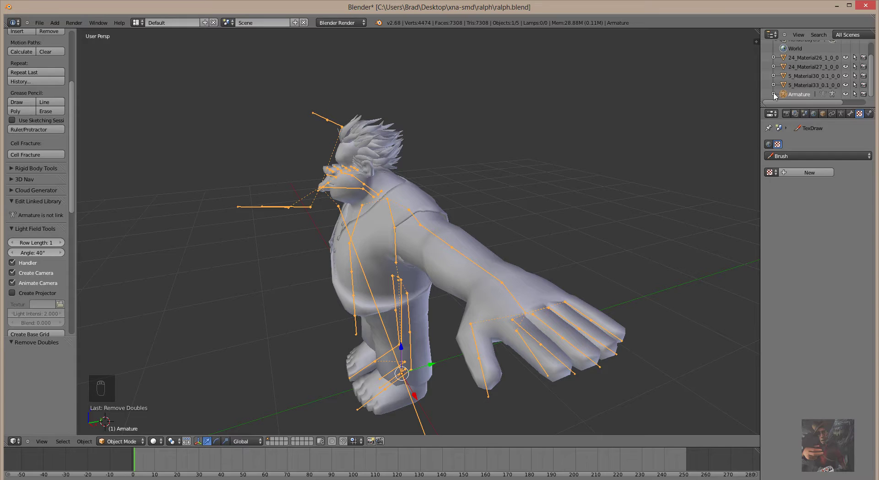
Expand the Armature object, its armature data and the root ground bone in the outliner
left_click(773, 95)
scroll(824, 74, "down", 1)
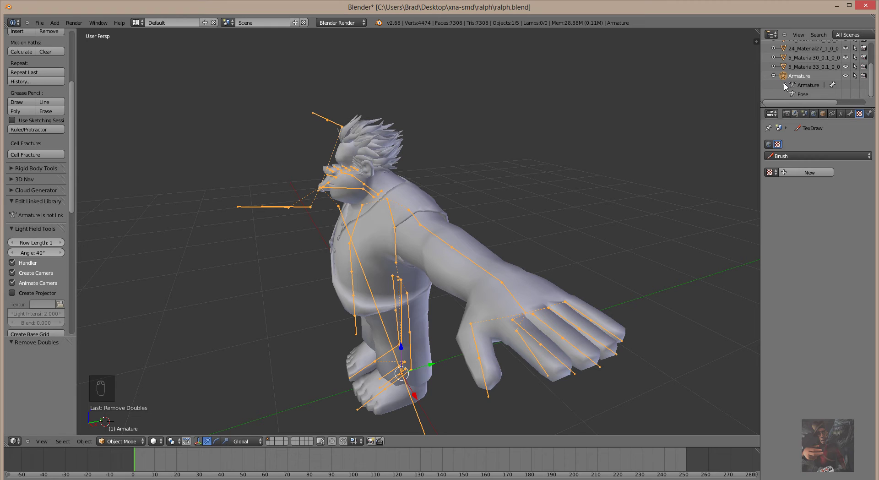
left_click(785, 85)
scroll(795, 84, "down", 1)
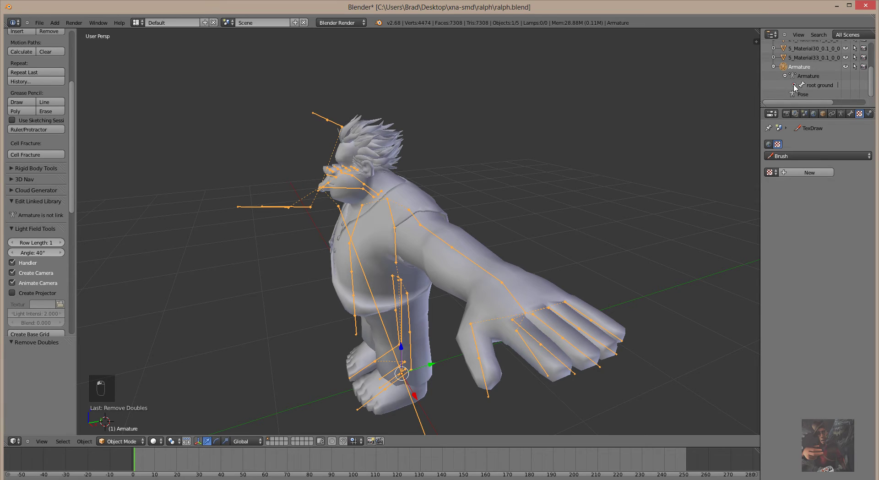
left_click(794, 85)
scroll(799, 87, "down", 1)
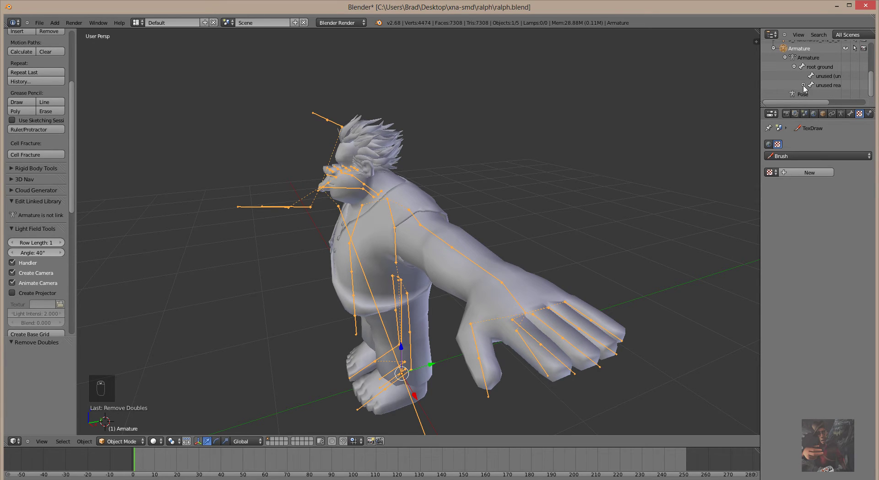
Expand the nested "unused ready to delete" bones down through root hips and widen the outliner enough to read the bone names
left_click(803, 85)
scroll(805, 84, "down", 1)
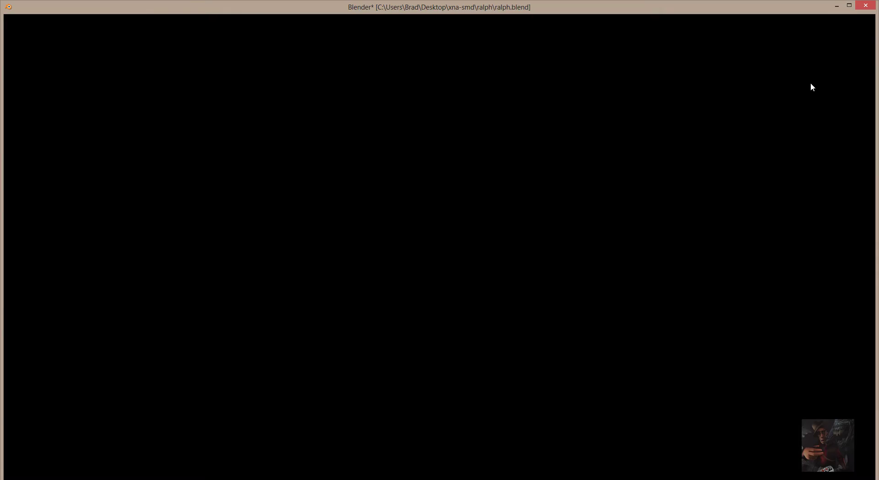
left_click(811, 85)
scroll(820, 95, "down", 1)
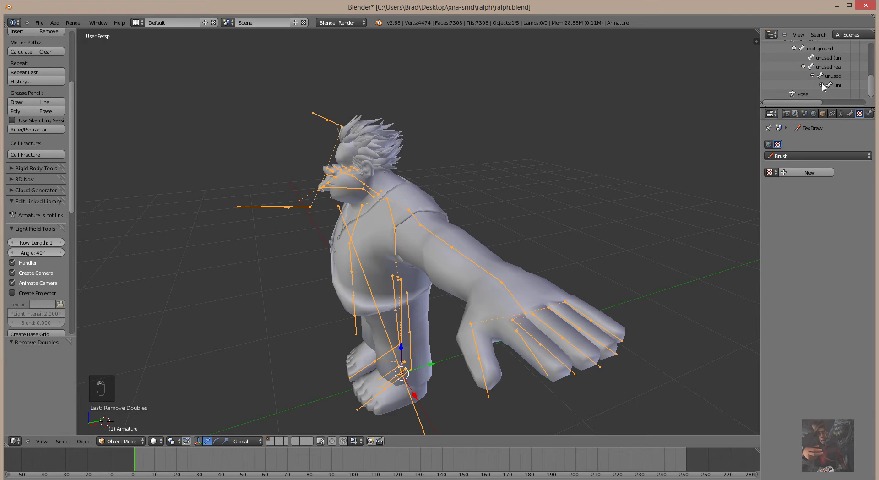
left_click(822, 85)
scroll(824, 88, "down", 2)
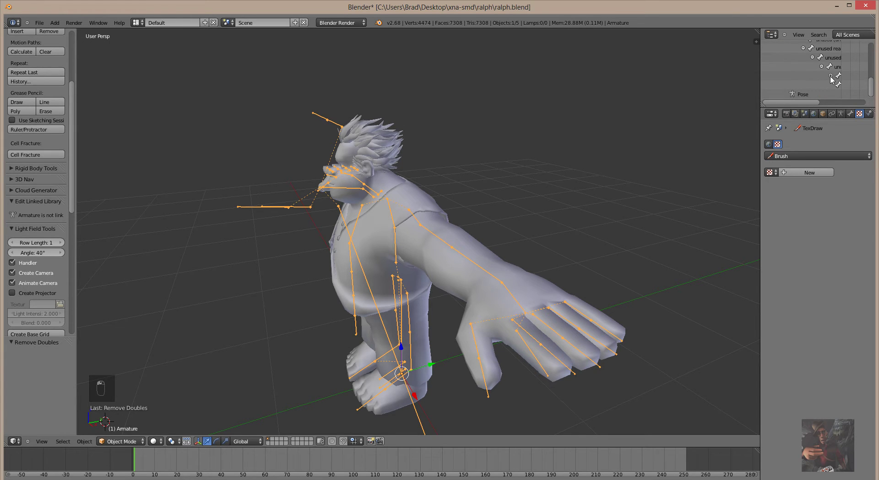
left_click(831, 76)
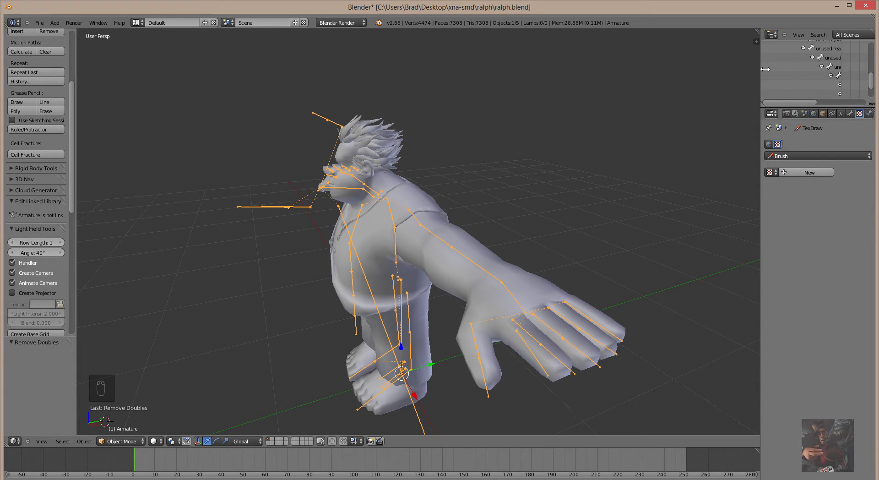
left_click_drag(761, 69, 651, 74)
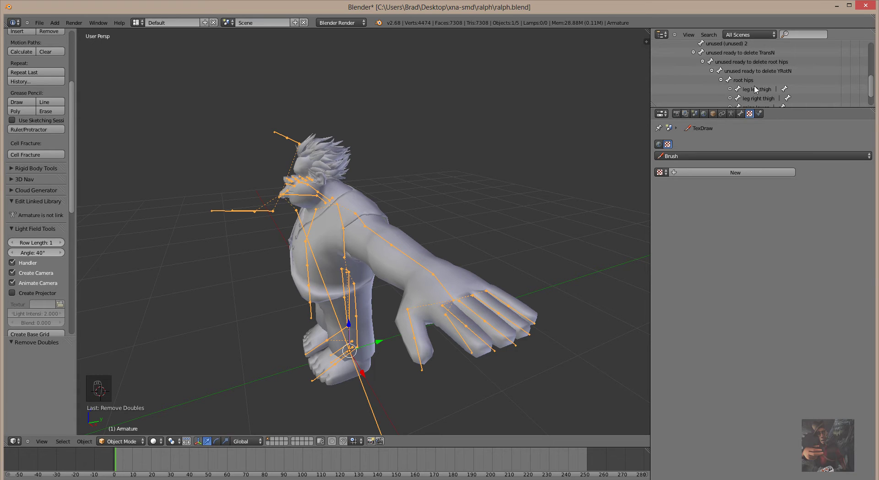
Expand the left leg's bone chain from leg left thigh through the knee to the ankle
scroll(756, 89, "down", 3)
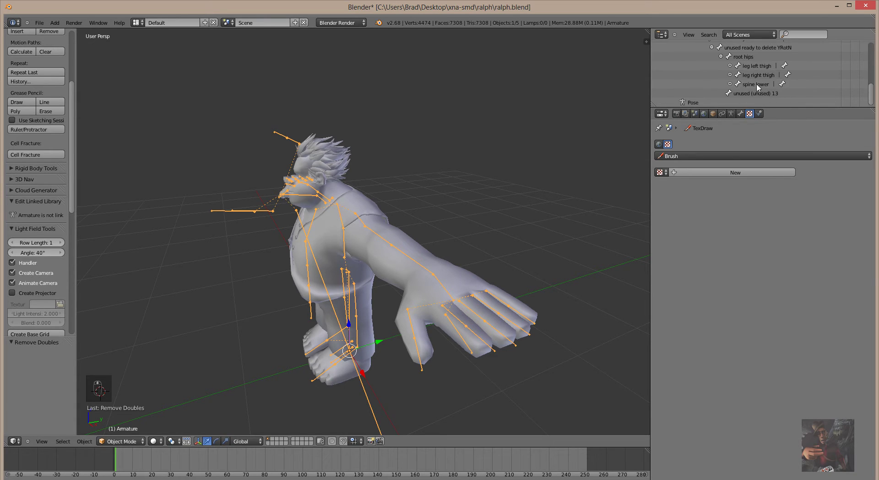
left_click(730, 67)
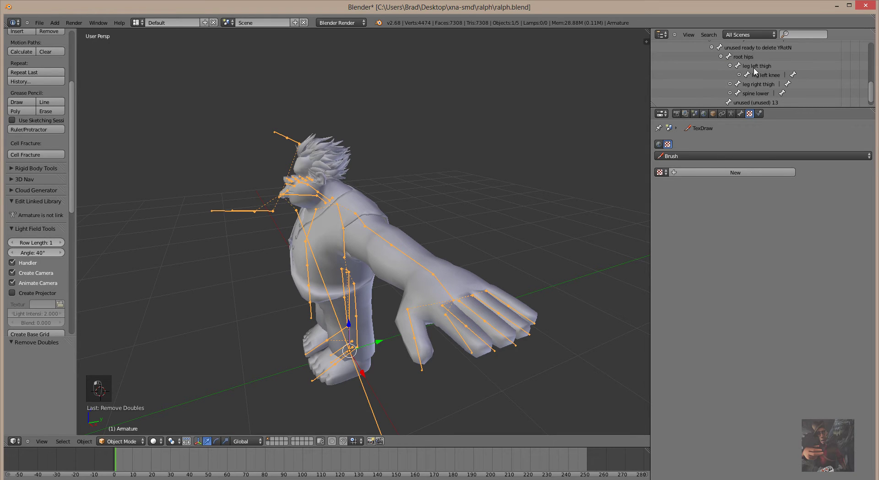
scroll(748, 72, "down", 2)
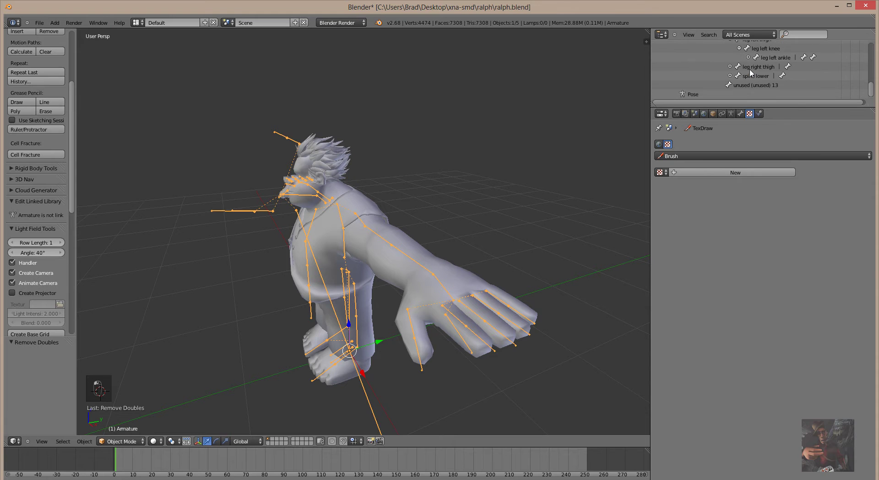
left_click(748, 57)
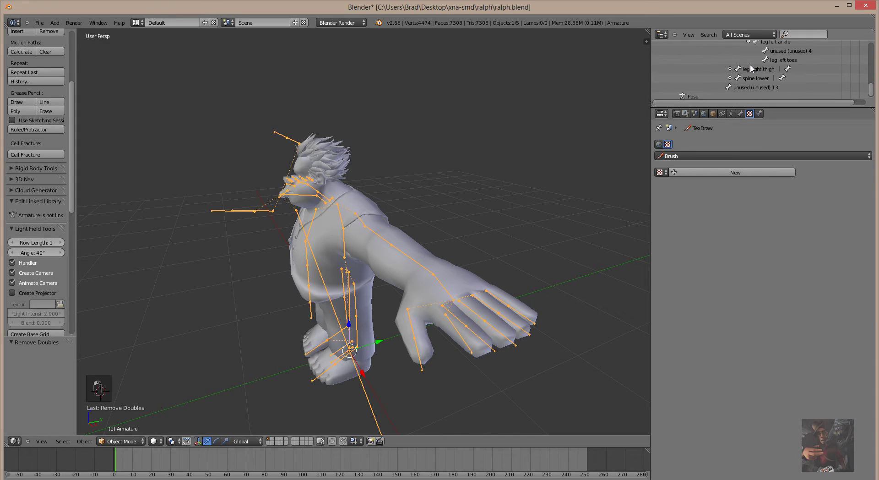
Expand the right leg's bone chain from leg right thigh through the knee to the ankle
left_click(730, 69)
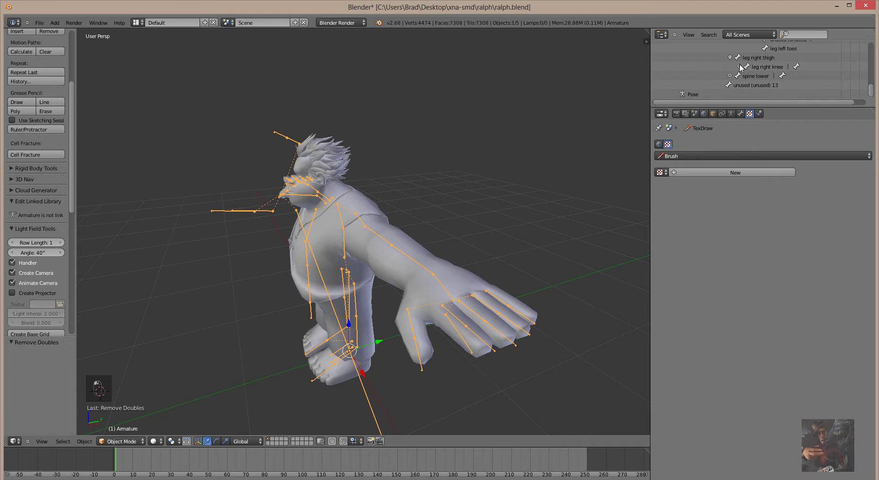
left_click(742, 66)
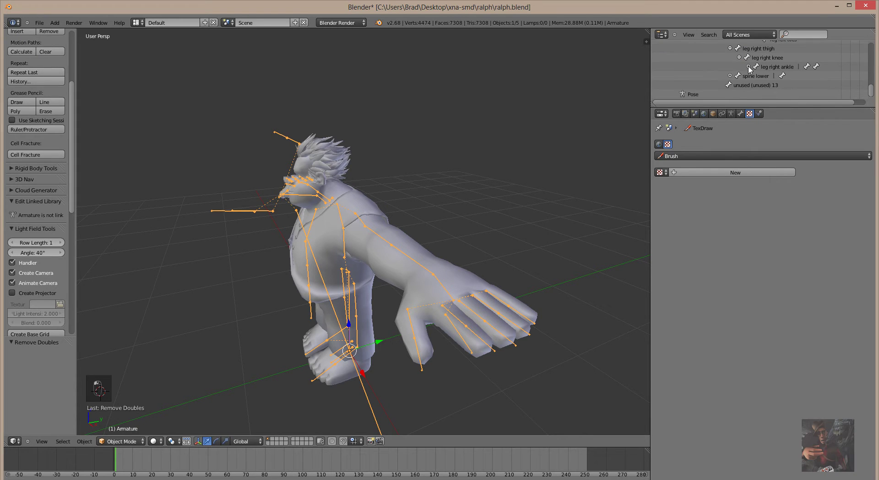
left_click(748, 67)
scroll(749, 69, "down", 1)
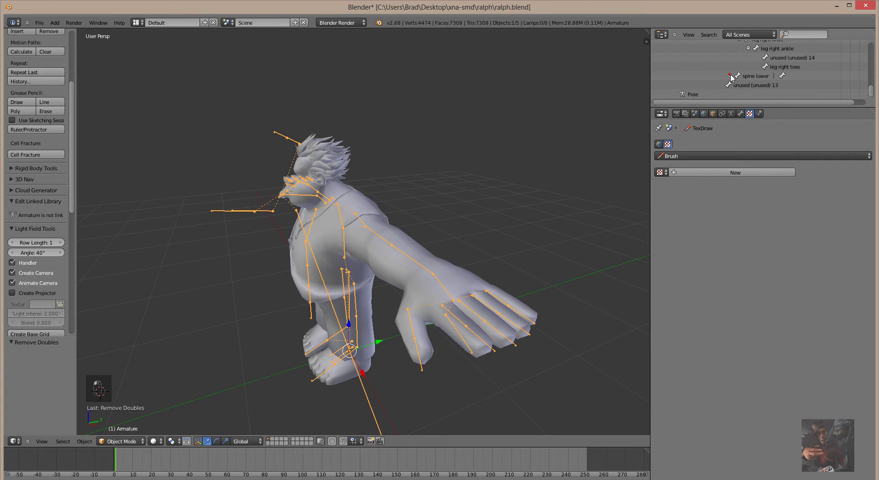
Expand the spine lower and spine upper bones to reveal the arm and neck branches
left_click(730, 75)
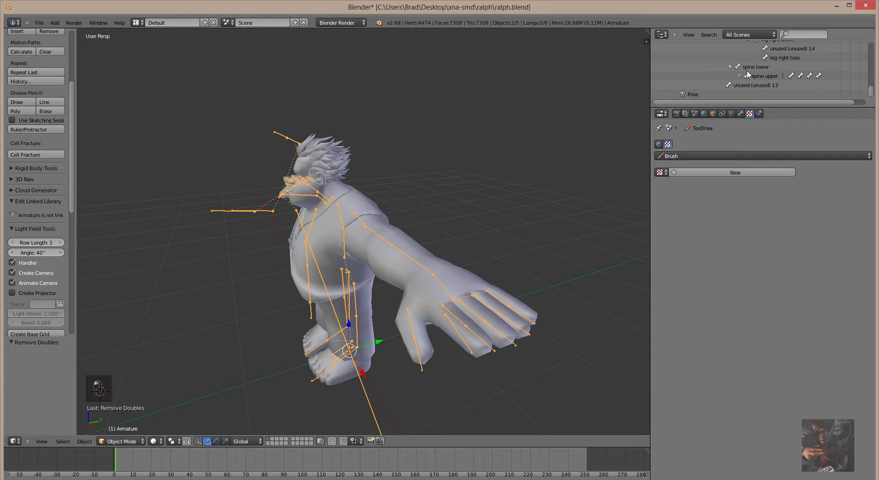
left_click(739, 75)
scroll(761, 79, "down", 2)
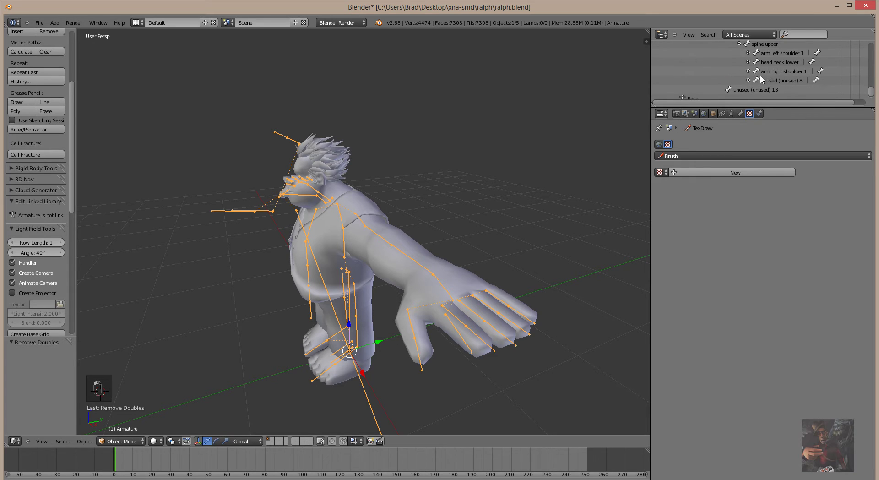
Expand the left arm chain from arm left shoulder 1 to the wrist and widen the outliner further
left_click(749, 54)
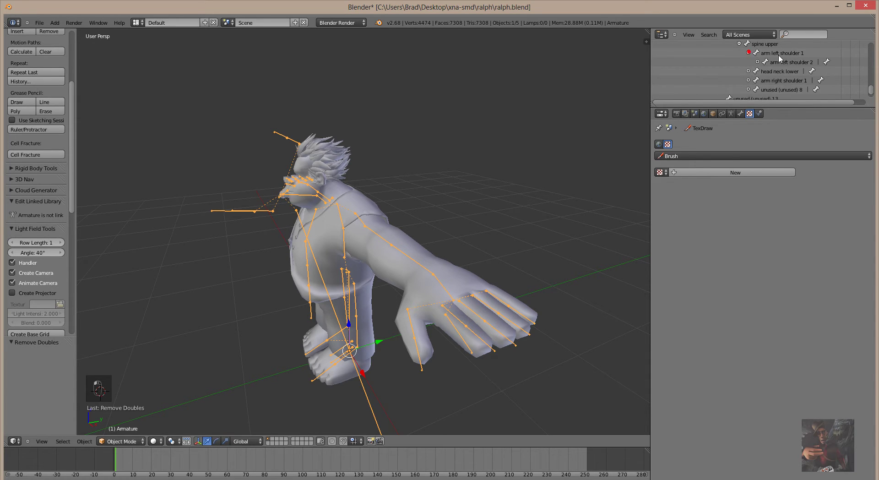
scroll(781, 60, "down", 1)
left_click(758, 48)
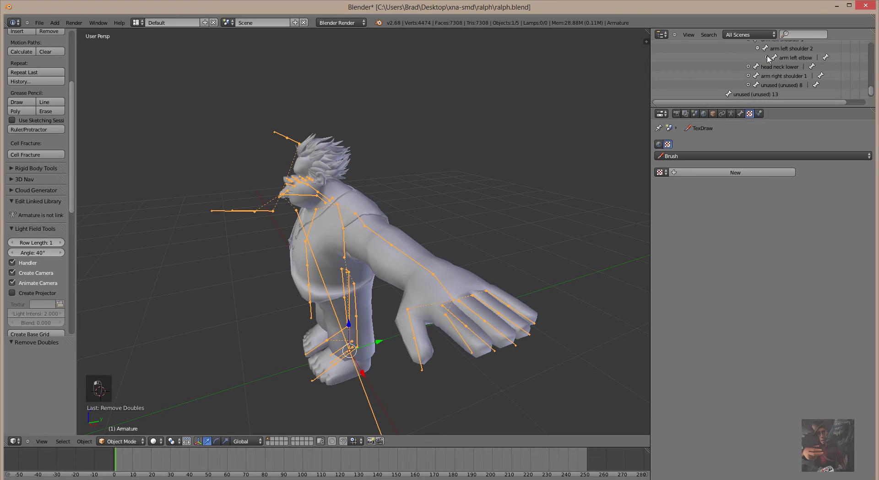
left_click(766, 58)
left_click(775, 67)
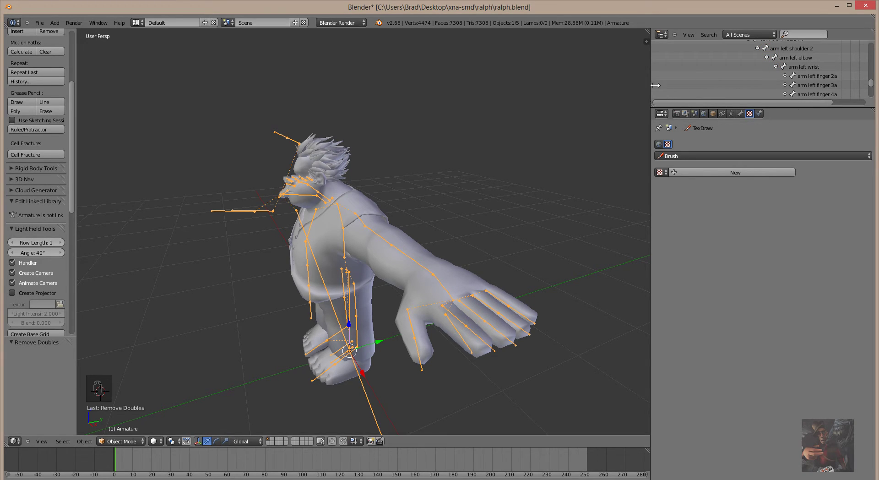
left_click_drag(650, 87, 589, 87)
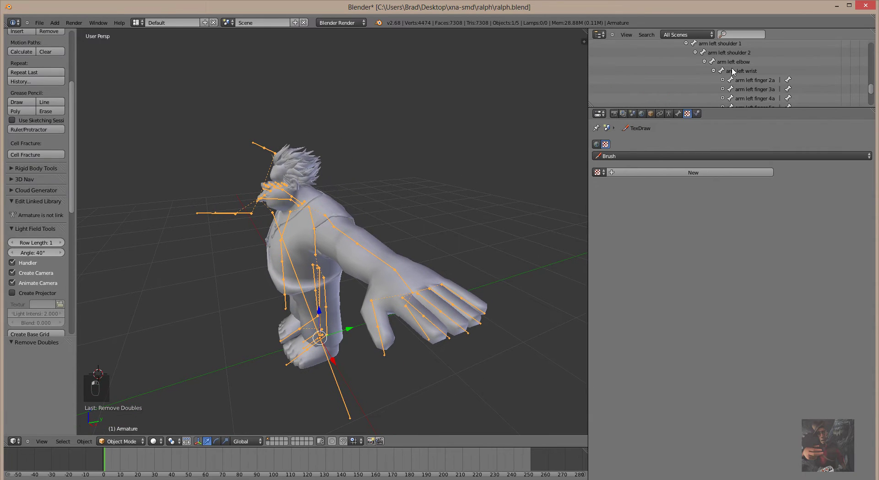
Look past the left finger bones and expand head neck lower and head neck upper
scroll(741, 72, "down", 3)
scroll(741, 72, "down", 2)
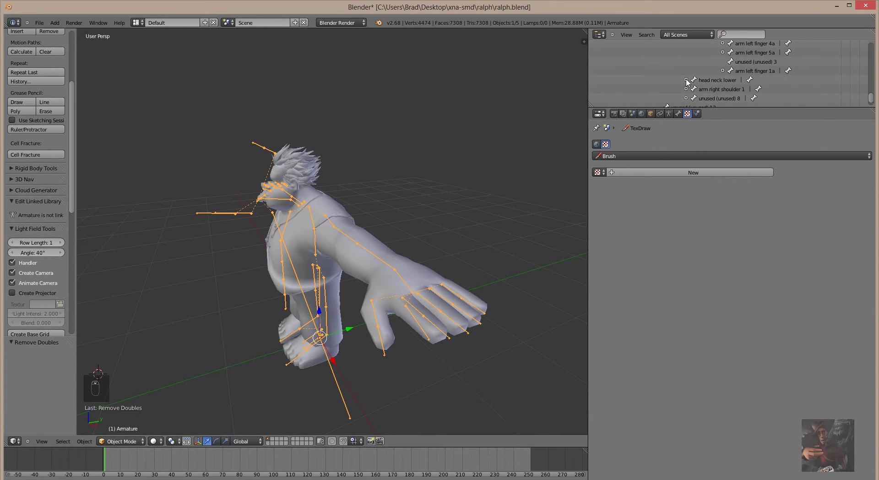
left_click(686, 80)
left_click(696, 89)
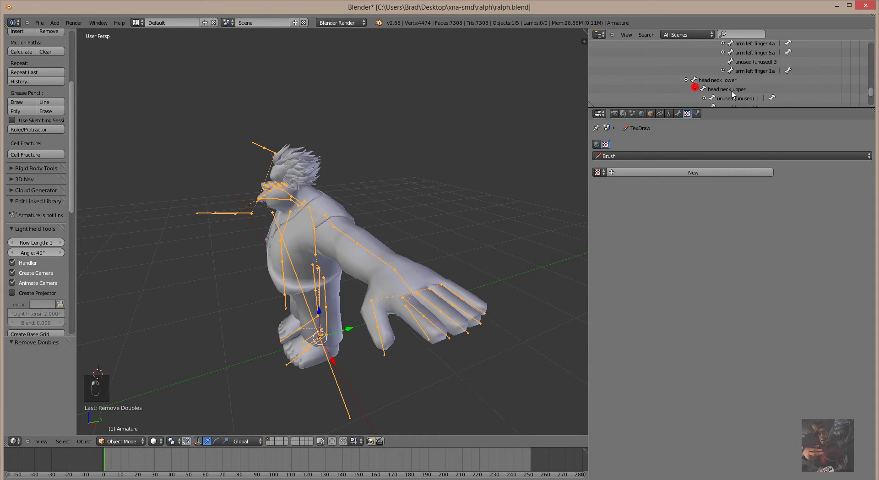
Expand the unused tuno 1 j bone under head neck upper to reveal its child bone
scroll(732, 73, "down", 3)
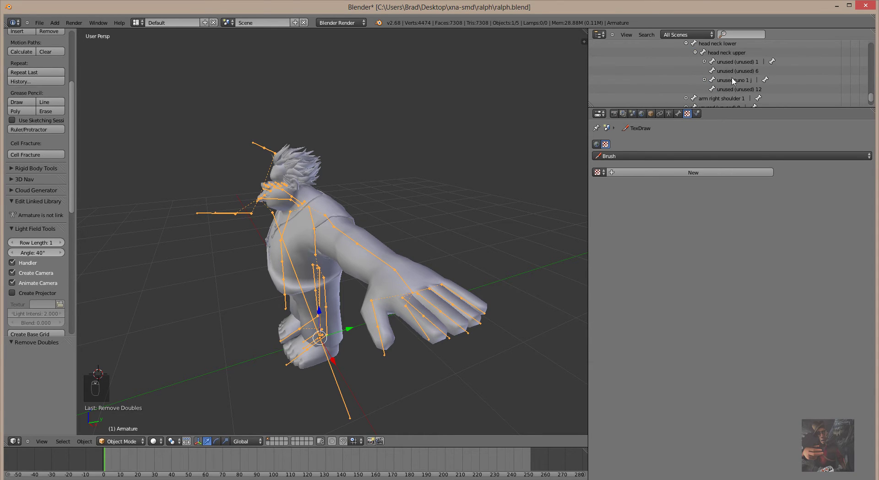
left_click(705, 79)
scroll(757, 80, "down", 2)
scroll(758, 81, "down", 2)
Expand the right arm chain from arm right shoulder 1 through the elbow to the wrist and its fingers
left_click(686, 75)
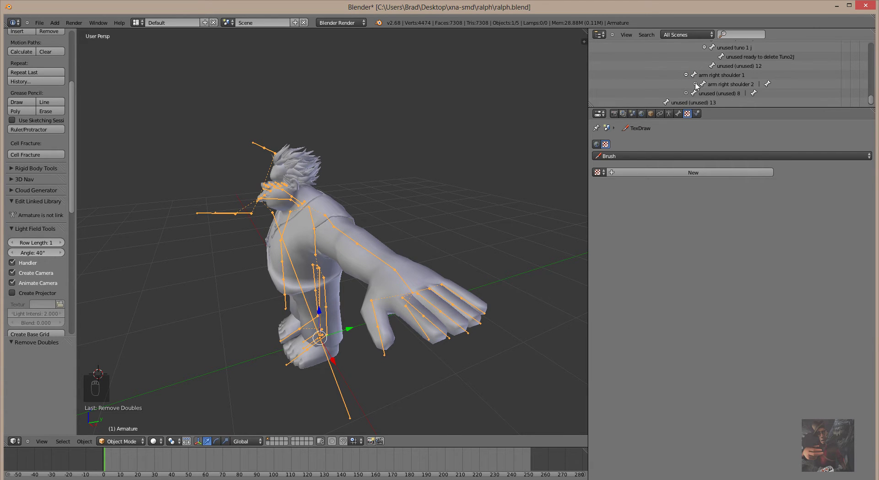
left_click(695, 84)
scroll(711, 77, "down", 2)
left_click(705, 75)
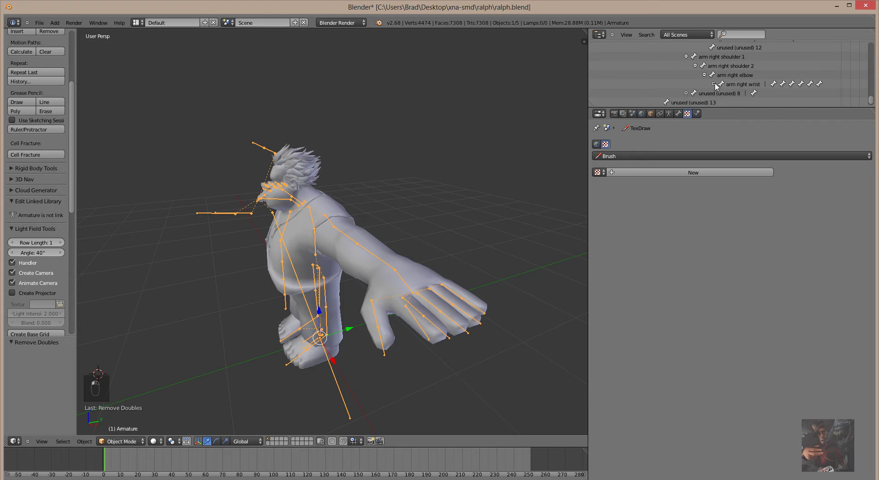
left_click(714, 83)
scroll(717, 86, "down", 5)
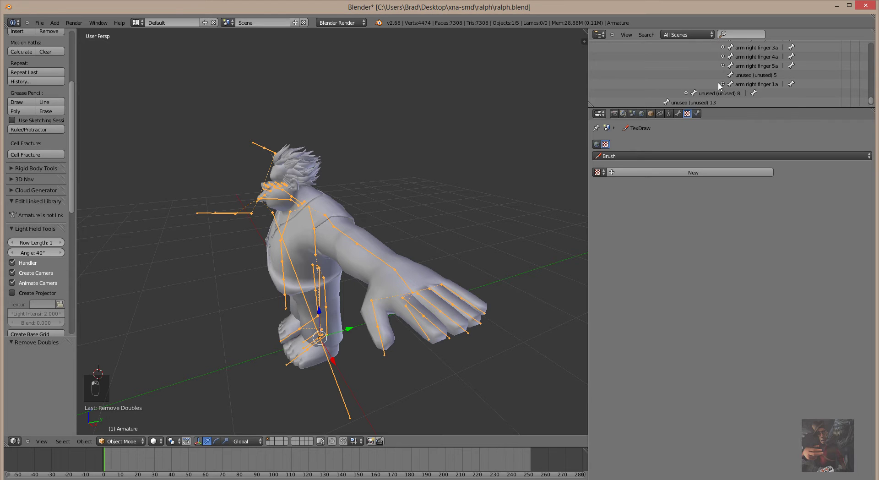
Expand the unused bone chain from unused (unused) 8 through 7 and 9 to 10
left_click(686, 84)
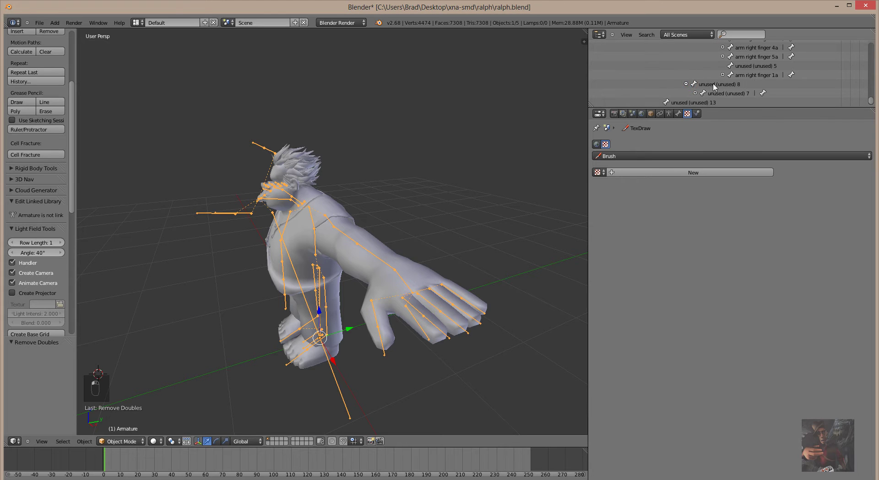
left_click(696, 94)
scroll(708, 87, "down", 1)
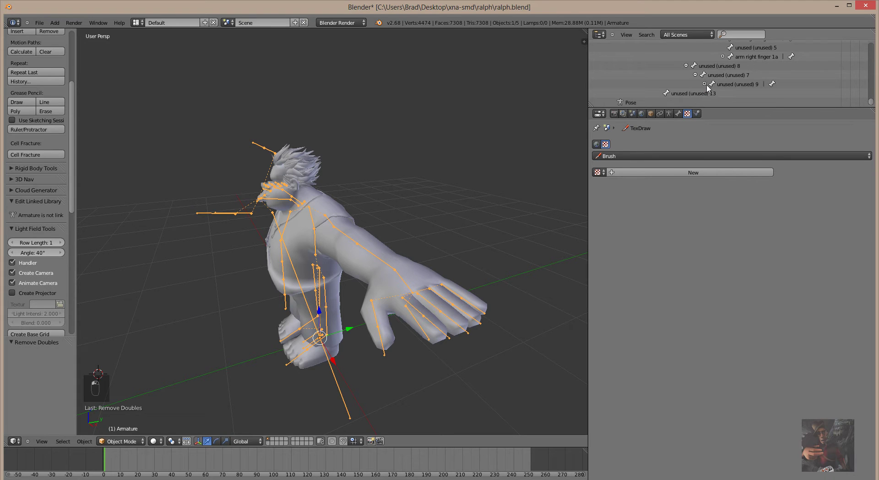
left_click(704, 84)
scroll(712, 82, "down", 1)
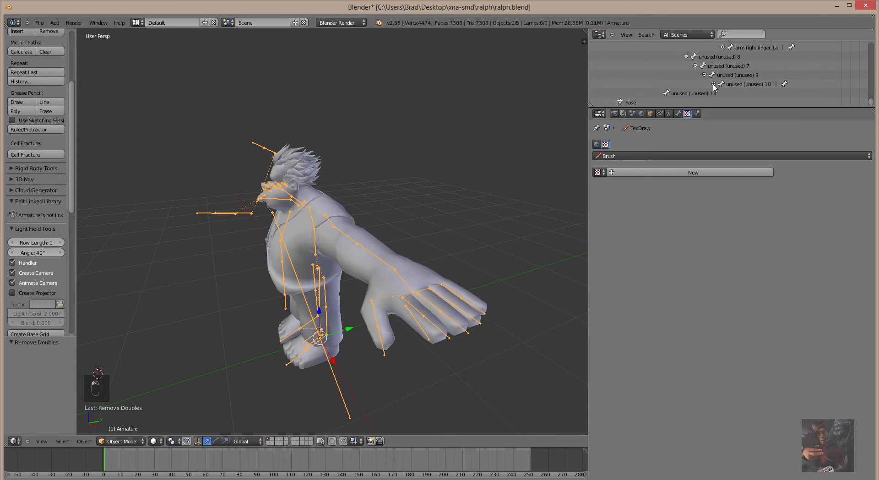
left_click(713, 84)
scroll(724, 80, "down", 1)
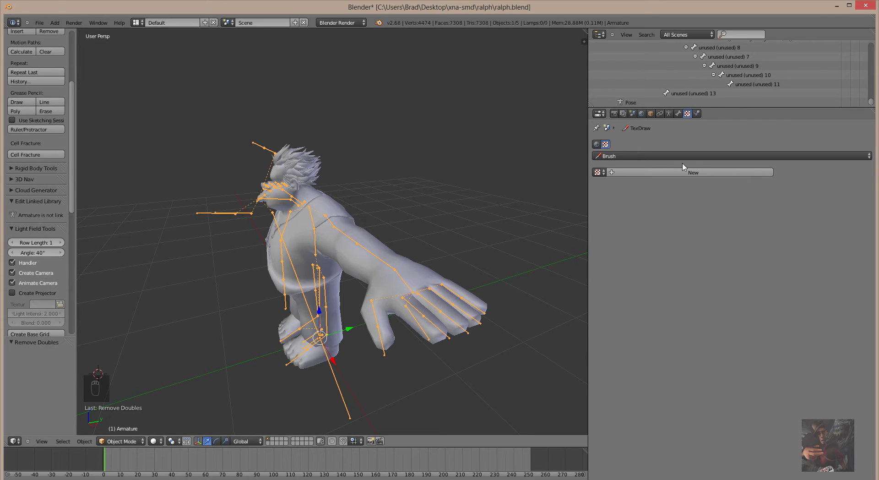
Return to the head neck upper branch and expand its unused (unused) 1 bone
scroll(724, 103, "up", 5)
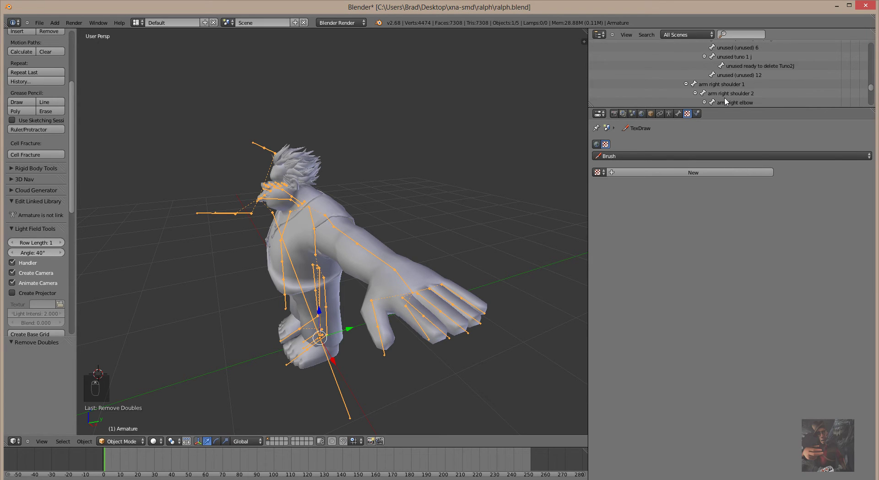
scroll(725, 102, "up", 2)
scroll(725, 101, "up", 2)
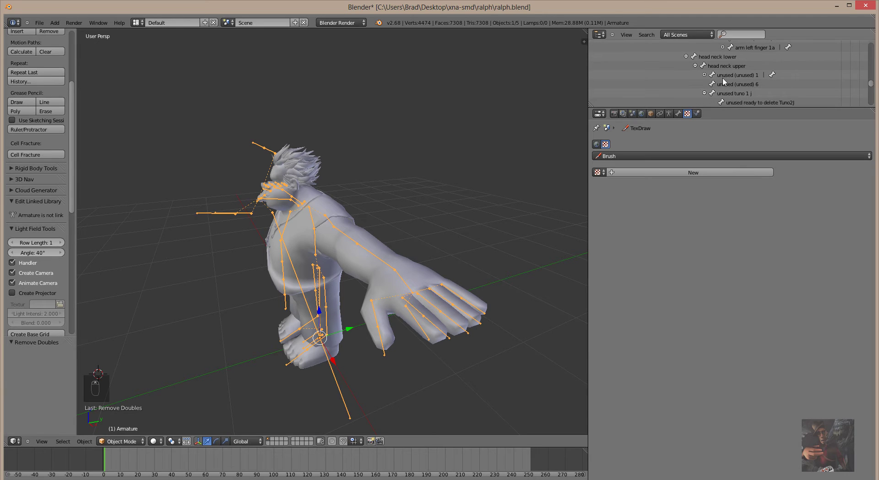
left_click(705, 75)
Review the hierarchy back up to root ground, selecting the unused ready to delete TransN, root hips and YRotN bones in turn
scroll(727, 66, "up", 5)
scroll(724, 63, "up", 4)
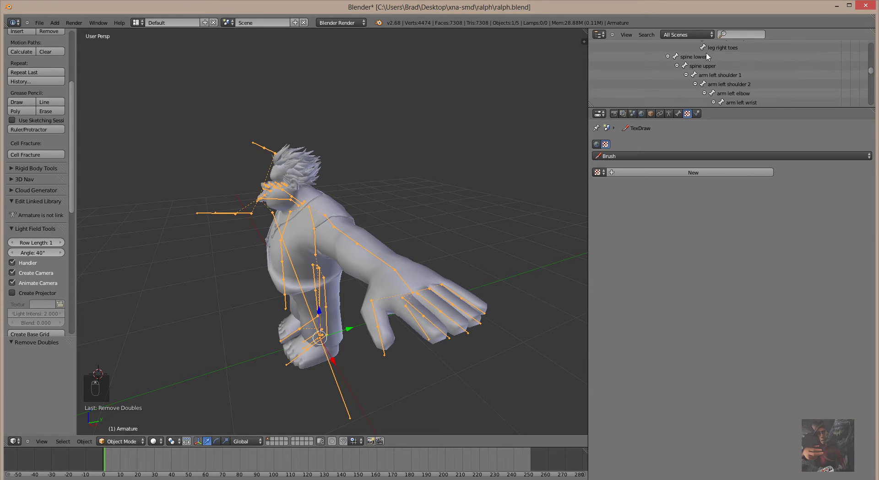
scroll(720, 73, "up", 6)
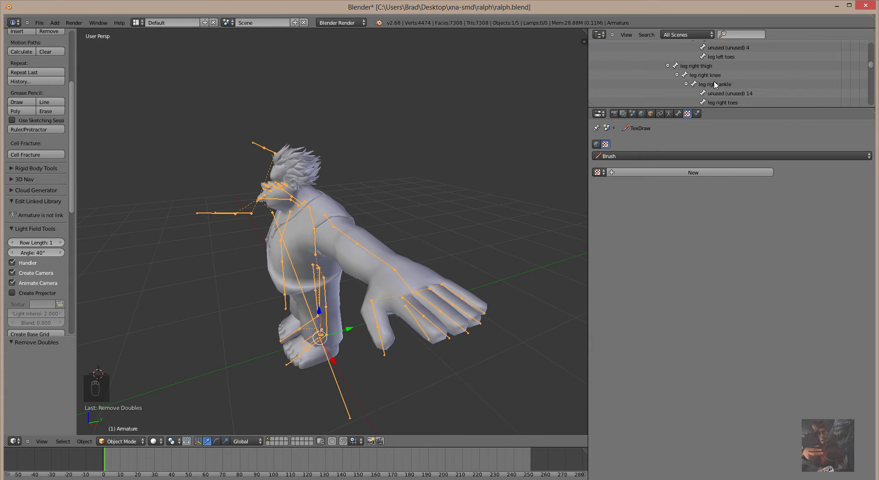
scroll(710, 76, "up", 6)
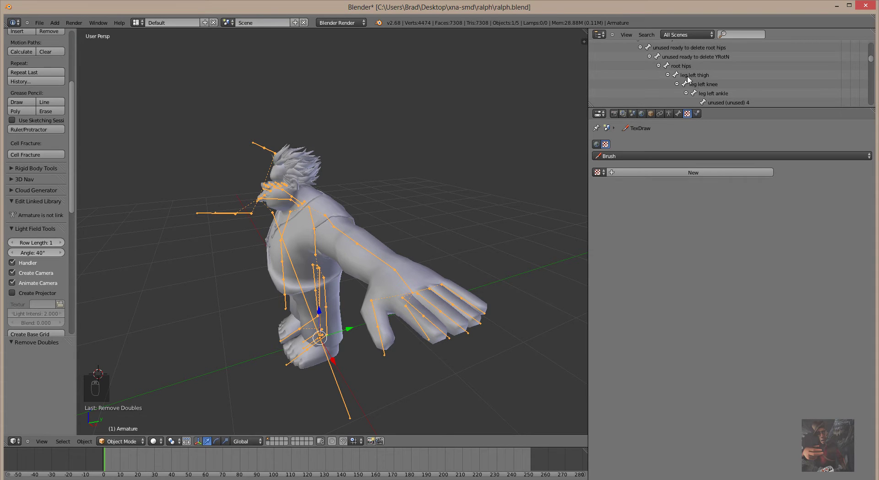
scroll(680, 58, "up", 2)
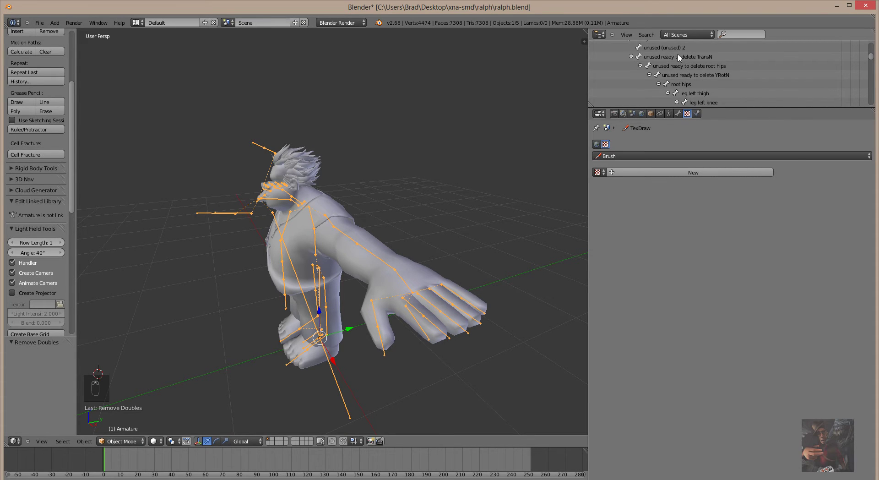
scroll(678, 57, "up", 2)
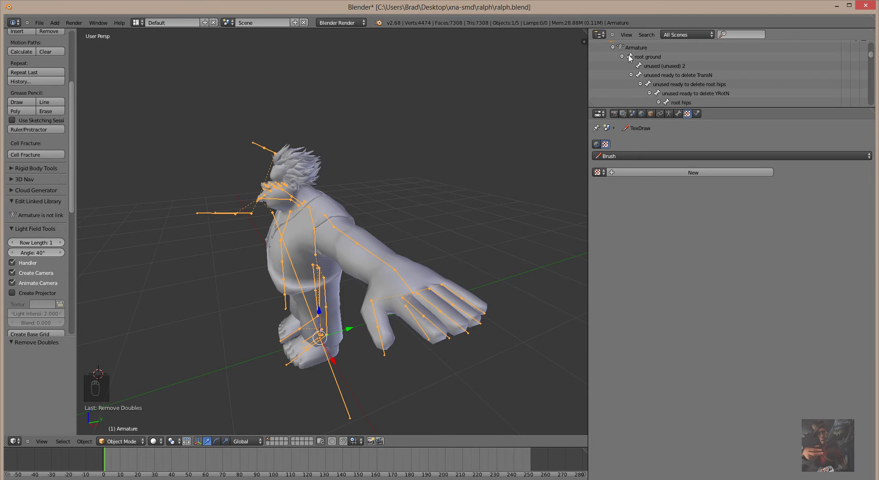
left_click(655, 75)
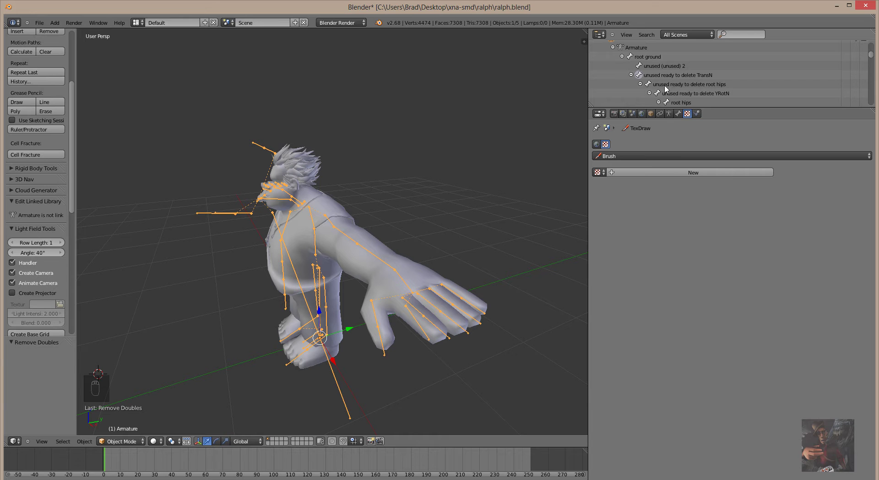
left_click(665, 87)
left_click(670, 93)
left_click(688, 103)
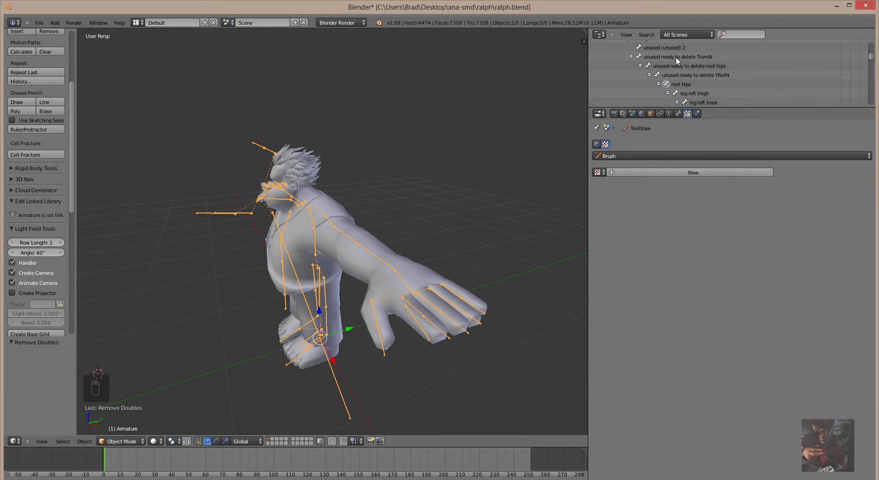
left_click(677, 58)
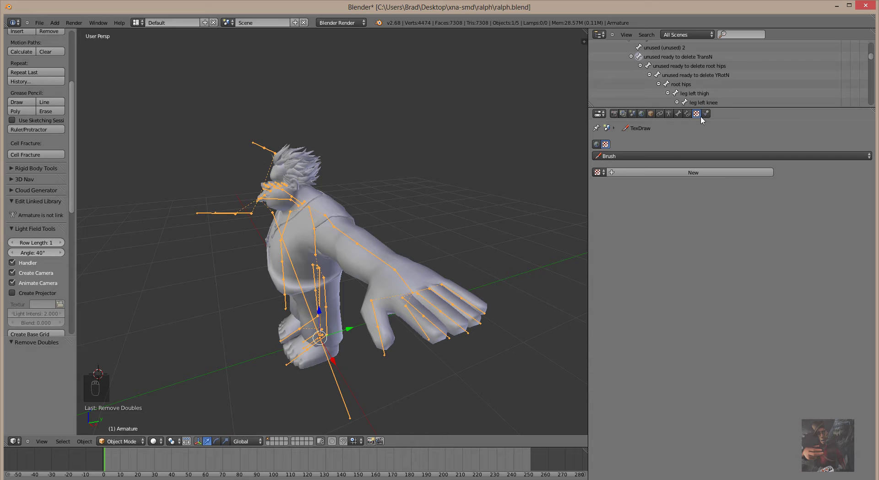
Examine the skeleton against the model and select the root ground bone in the armature hierarchy
scroll(700, 101, "down", 2)
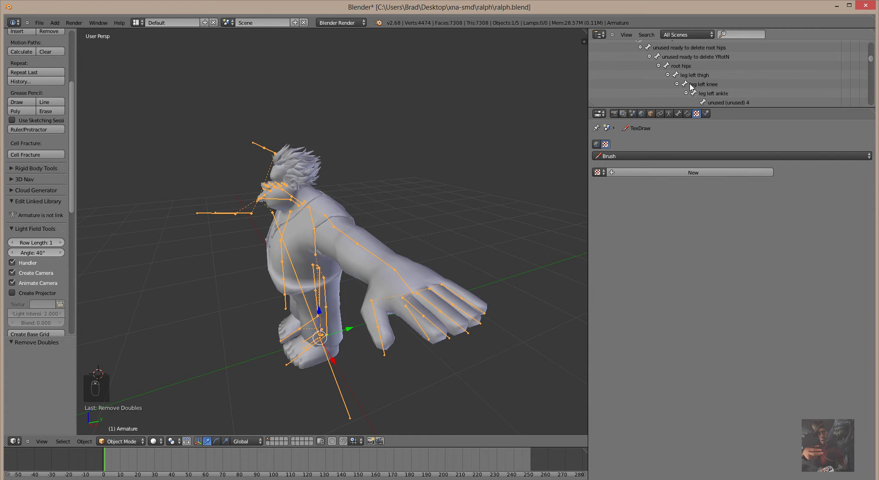
middle_click_drag(451, 164, 482, 160)
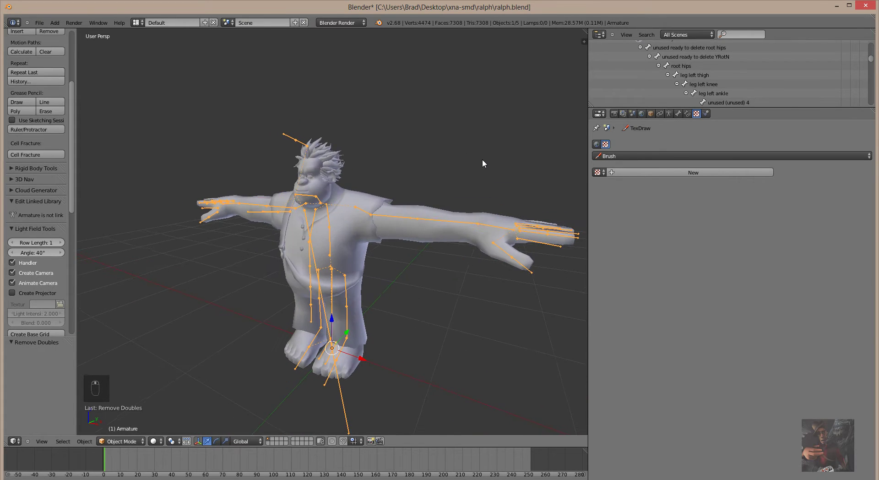
scroll(415, 355, "up", 4)
scroll(415, 348, "down", 4)
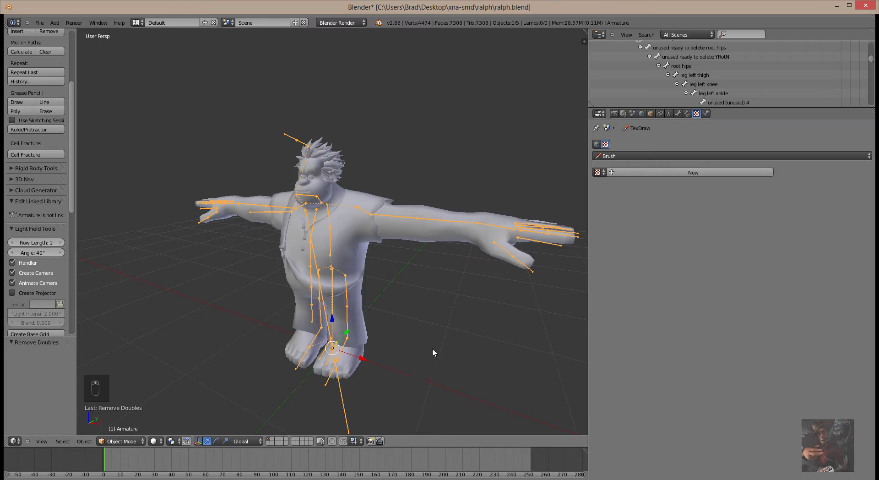
middle_click_drag(433, 351, 466, 332)
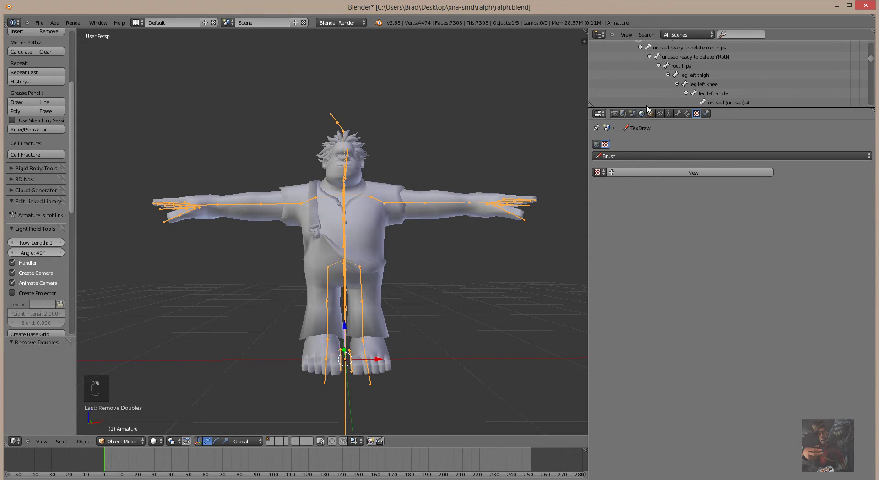
scroll(647, 103, "up", 3)
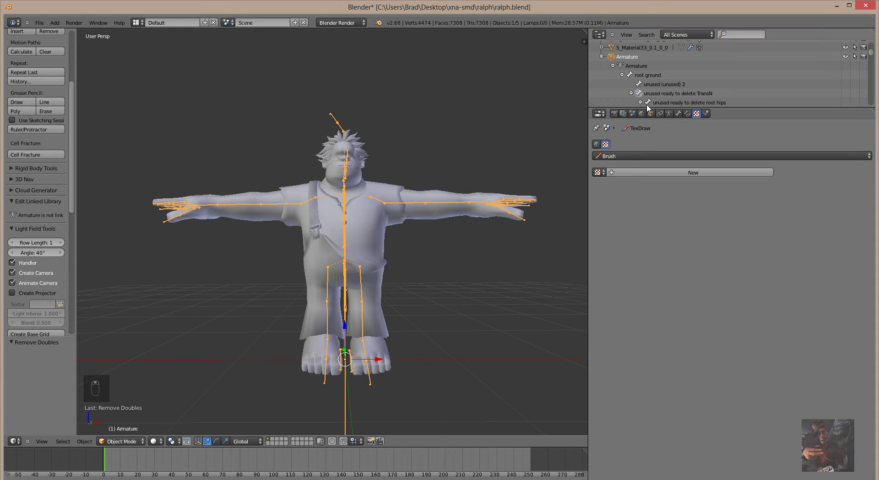
left_click(647, 77)
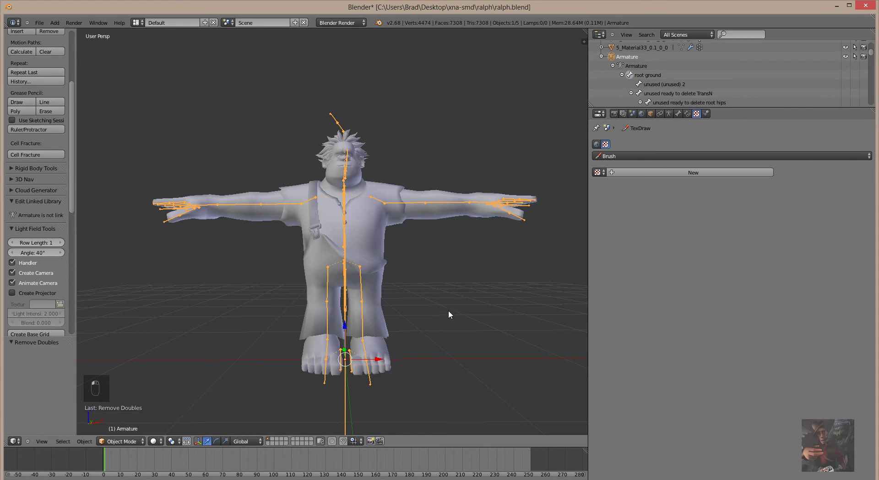
Set the armature's bone display to Octahedral
scroll(463, 317, "down", 2)
middle_click_drag(464, 317, 435, 345)
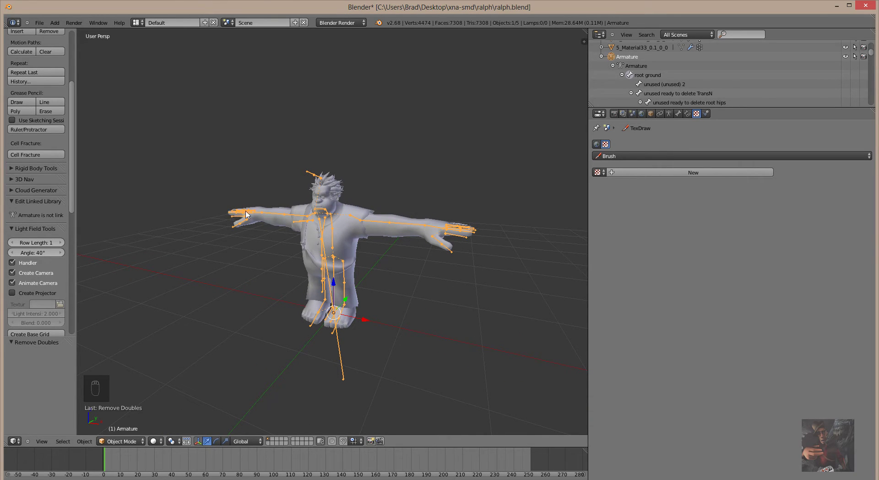
scroll(350, 226, "up", 5)
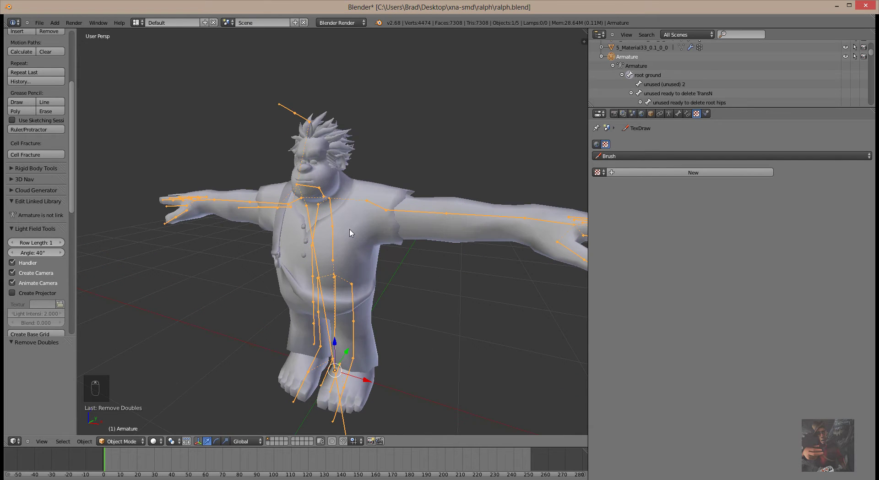
mouse_move(326, 223)
middle_mouse_down()
mouse_move(304, 221)
mouse_move(309, 231)
mouse_move(310, 224)
middle_mouse_up()
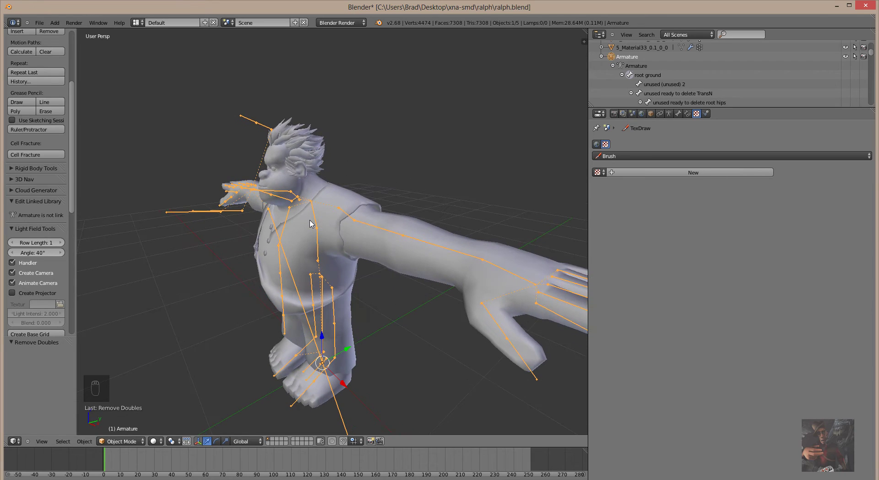
scroll(311, 219, "down", 1)
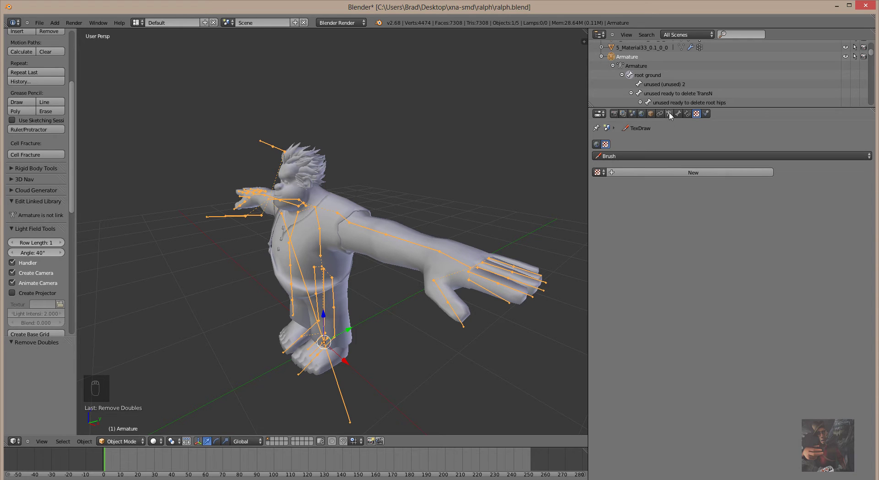
left_click(669, 114)
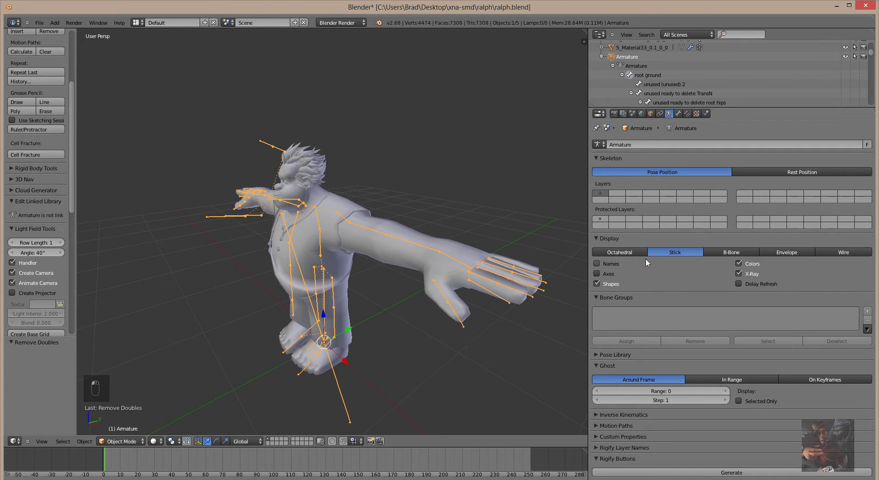
left_click(620, 253)
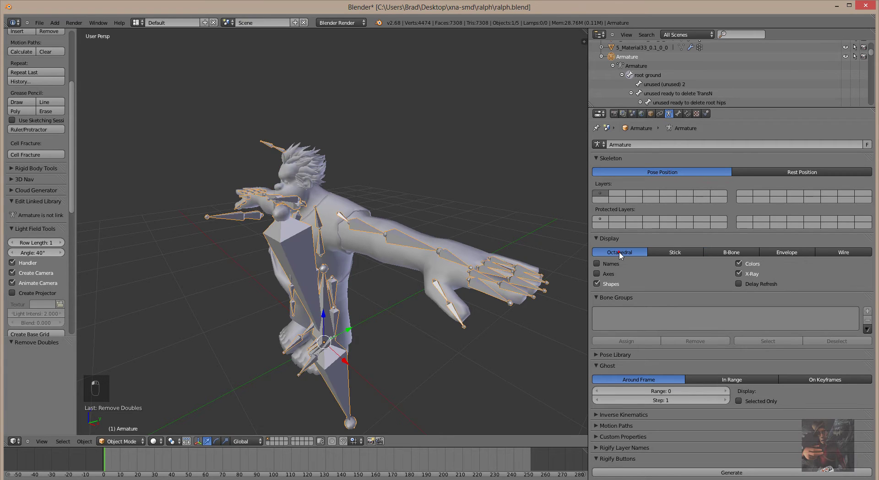
Inspect the octahedral bones around the torso and put the armature into Edit Mode
middle_click_drag(481, 363, 418, 308)
scroll(397, 312, "up", 5)
scroll(397, 307, "down", 5)
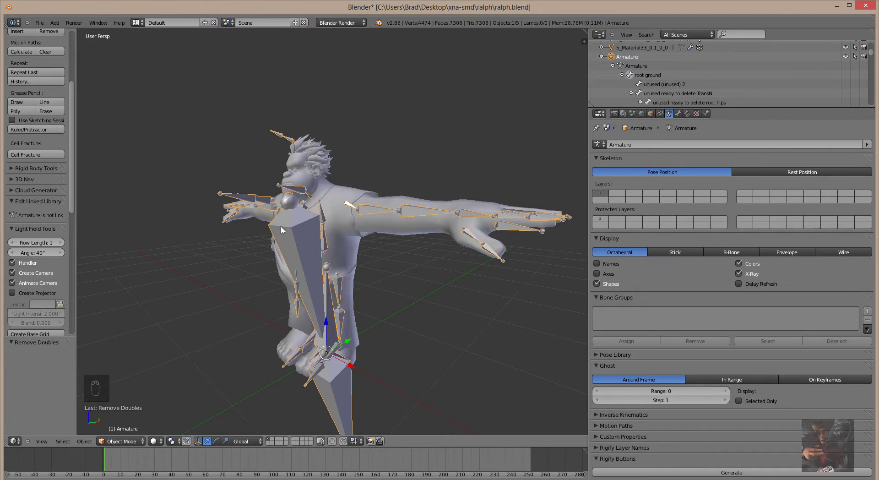
right_click(293, 228)
right_click(293, 229)
key("Tab")
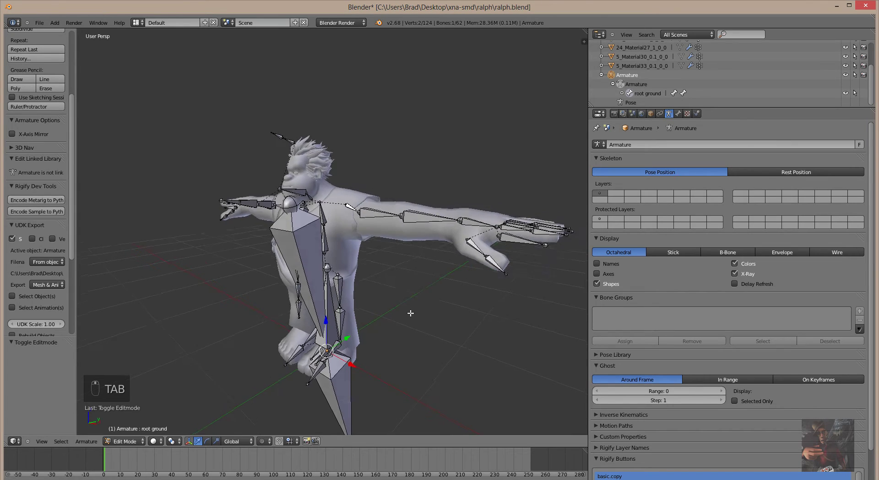
Select the large unused (unused) 1 bone in front of the torso and inspect its placement
middle_click_drag(411, 313, 360, 284)
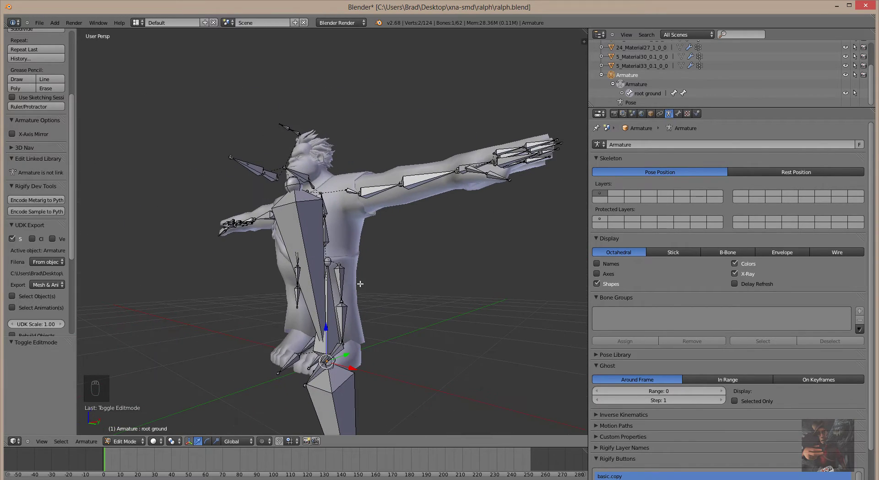
right_click(304, 236)
scroll(409, 335, "down", 2)
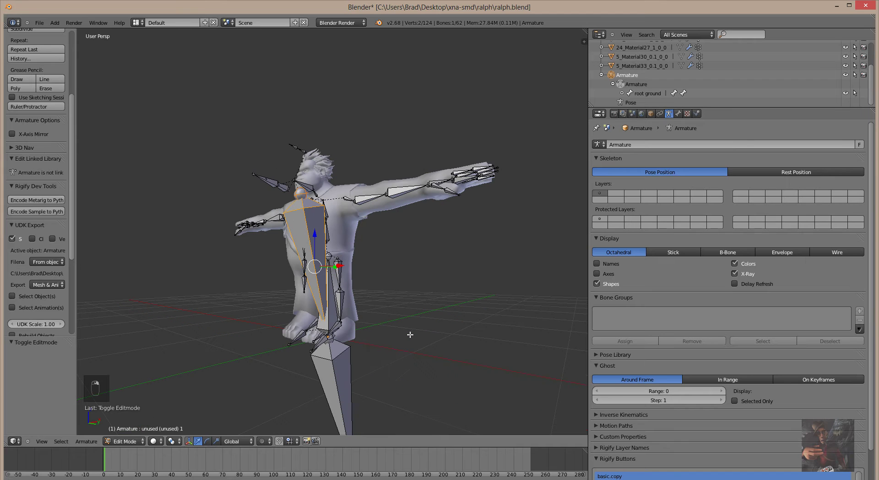
scroll(412, 332, "up", 1)
scroll(411, 326, "down", 2)
scroll(411, 326, "up", 1)
middle_click_drag(411, 326, 418, 349)
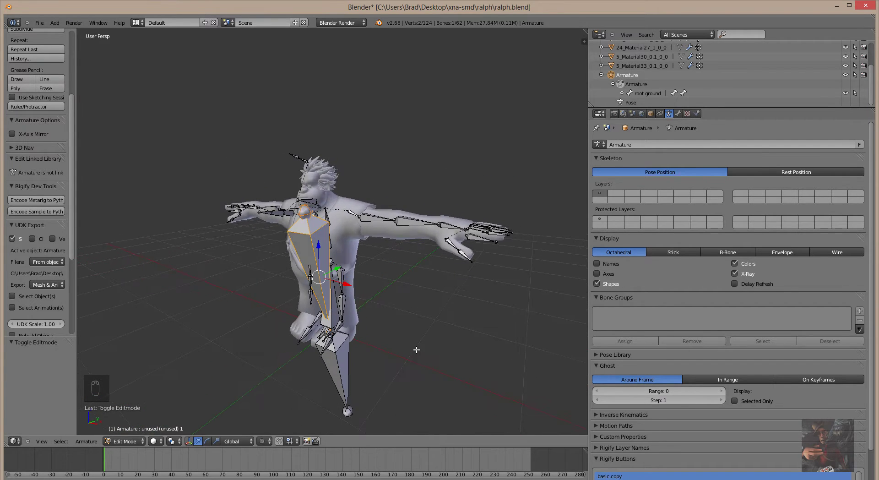
Show the bone properties and check the parent relation between the unused (unused) 1 bone and the head neck upper bone
left_click(678, 114)
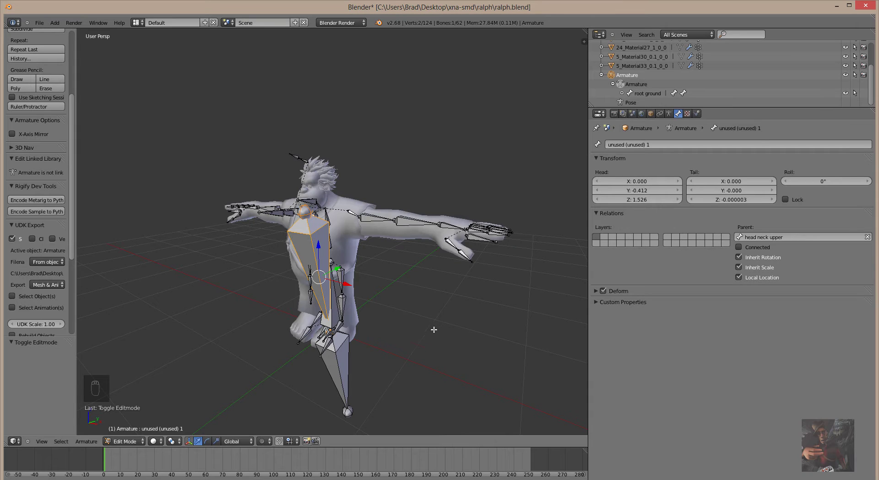
middle_click_drag(434, 330, 418, 307)
scroll(419, 307, "down", 1)
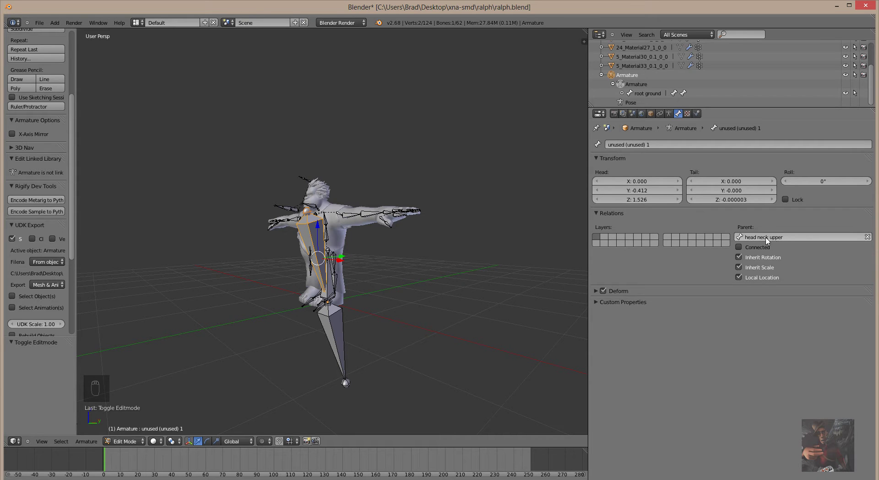
scroll(414, 294, "up", 5)
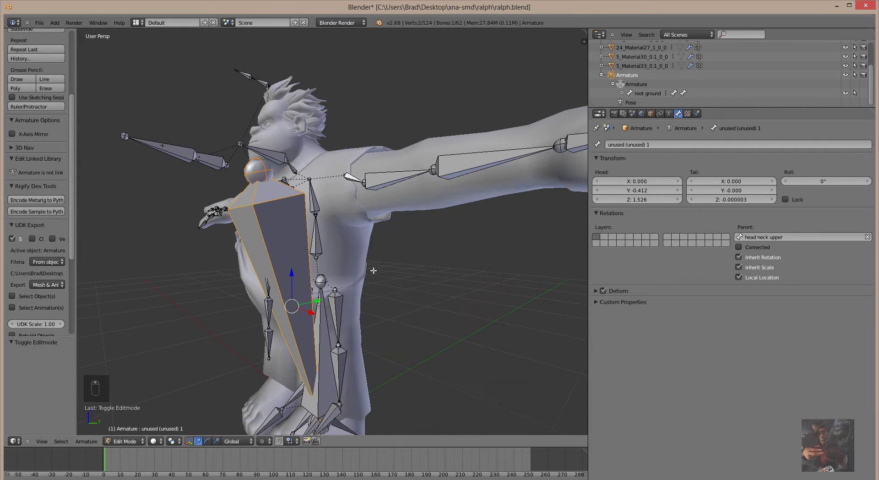
right_click(265, 157)
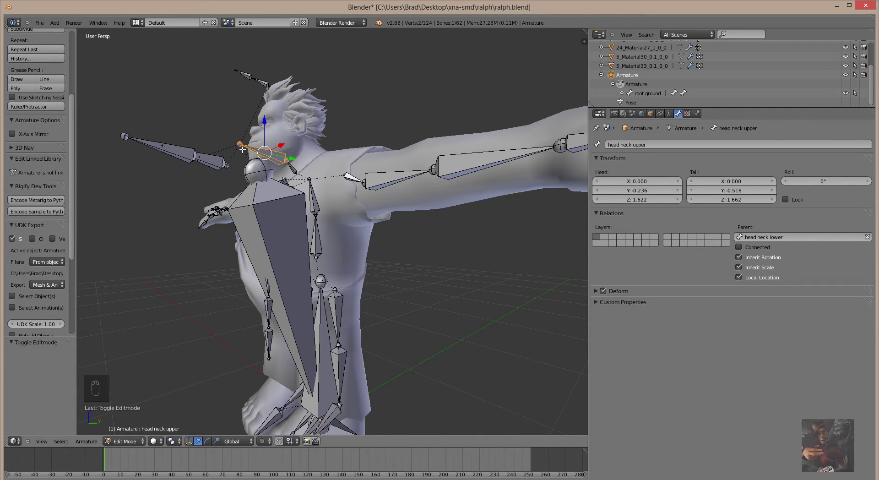
right_click(259, 216)
scroll(480, 274, "down", 3)
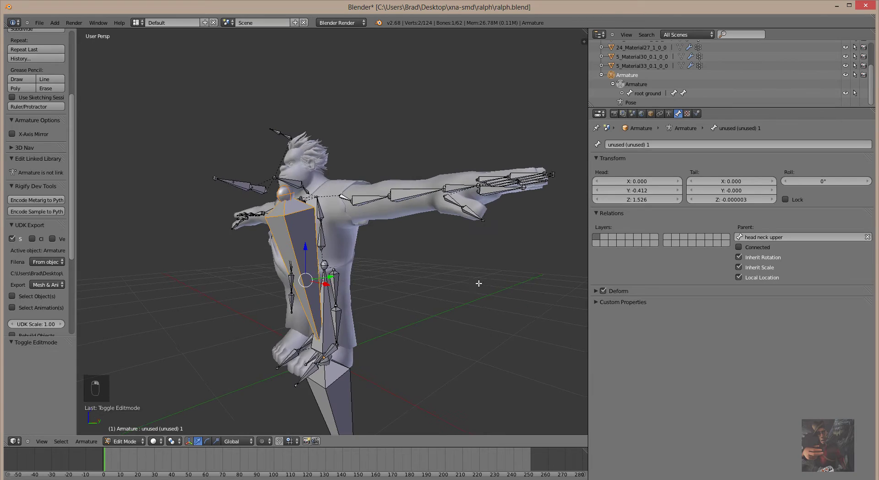
Delete the large unused (unused) 15 bone that extends below the model's feet
middle_click_drag(479, 283, 458, 285)
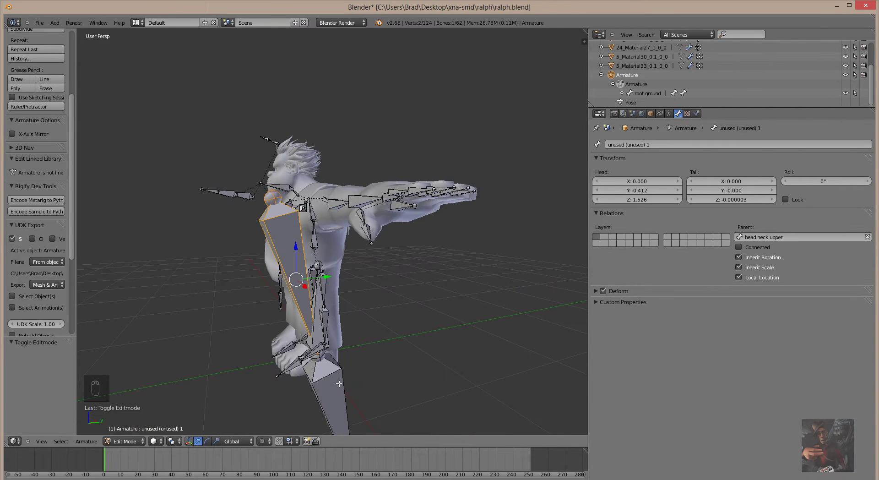
right_click(344, 376)
middle_click_drag(443, 358, 458, 349)
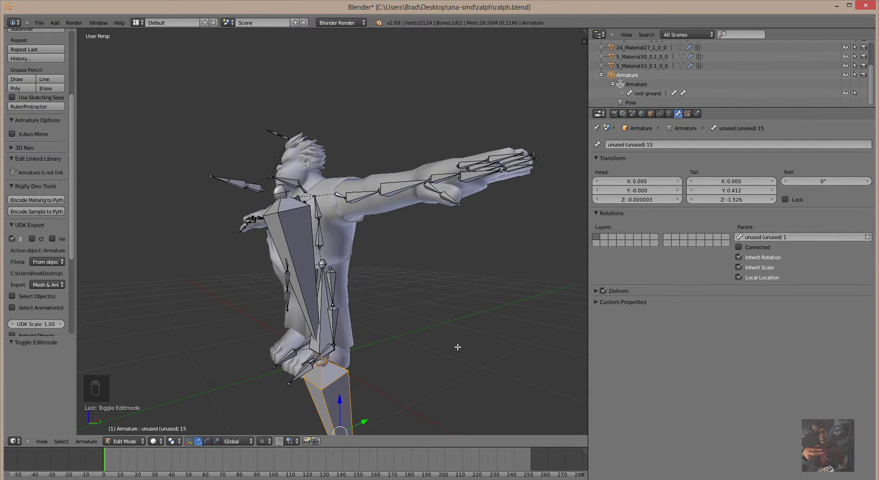
scroll(385, 322, "down", 5)
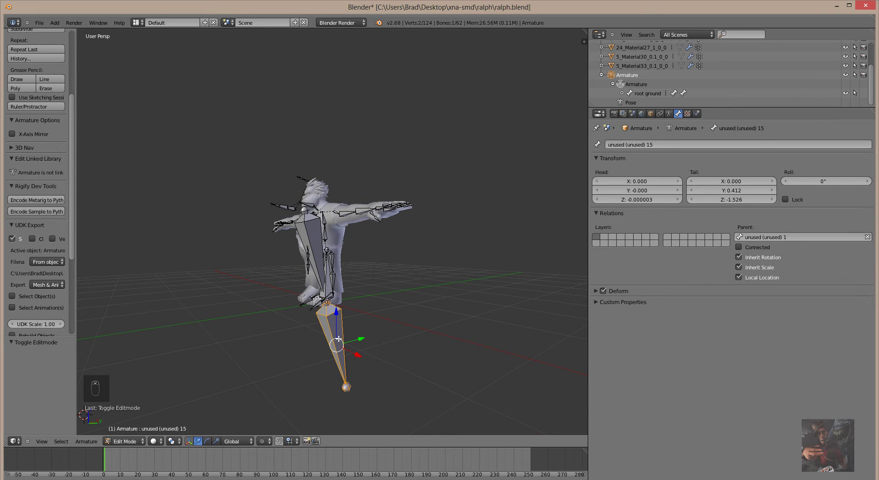
key("x")
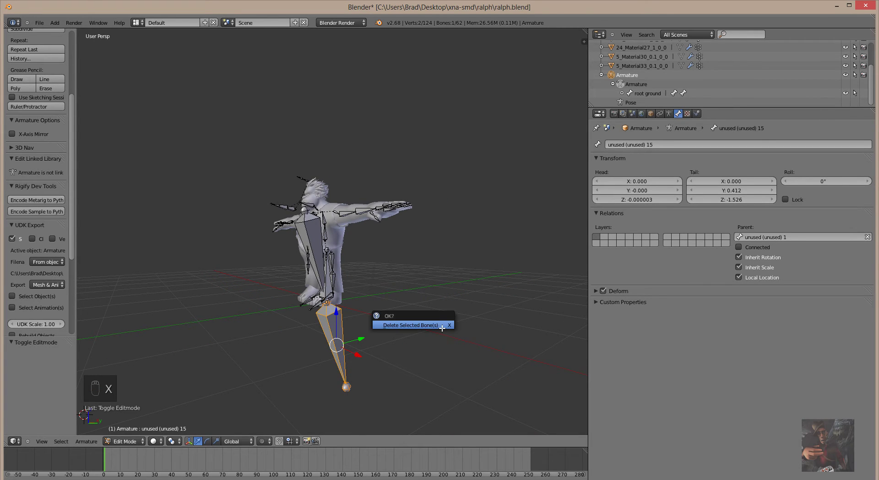
left_click(439, 325)
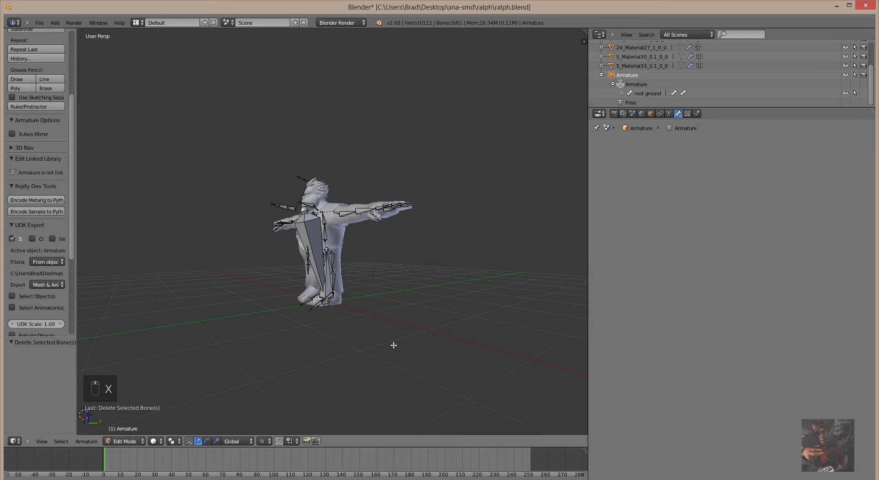
Delete the large unused (unused) 1 bone in front of the torso
middle_click_drag(393, 344, 404, 345)
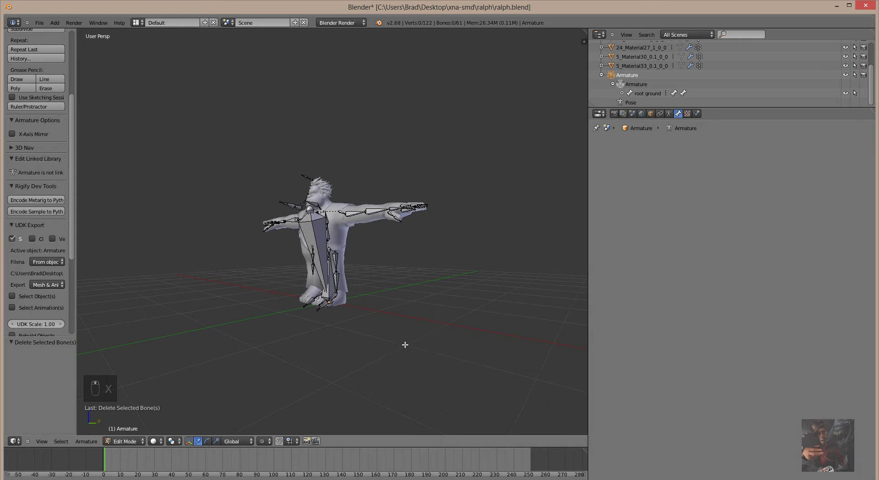
right_click(316, 234)
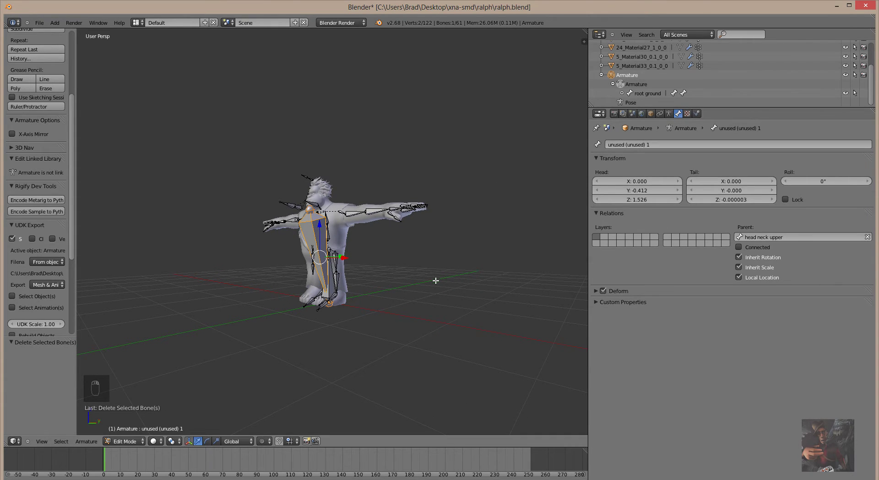
key("x")
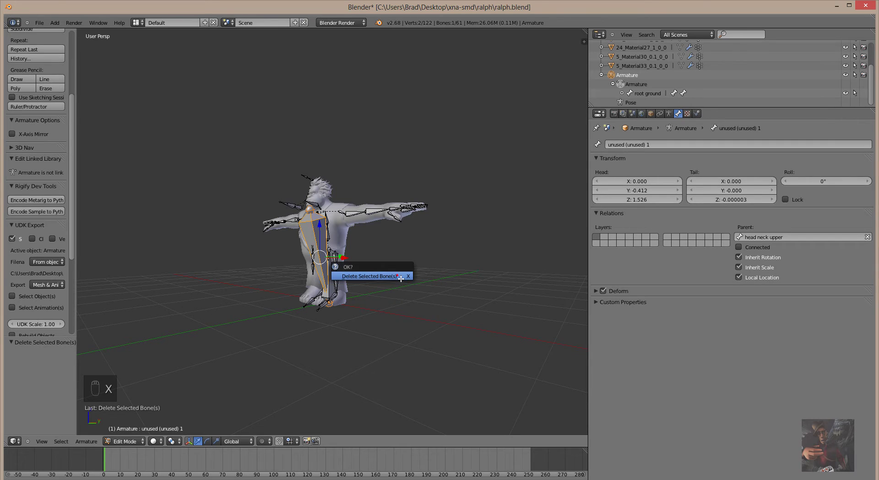
left_click(401, 276)
Delete the unused ready to delete TransN bone that runs from the ground up to the hips
scroll(379, 290, "up", 8)
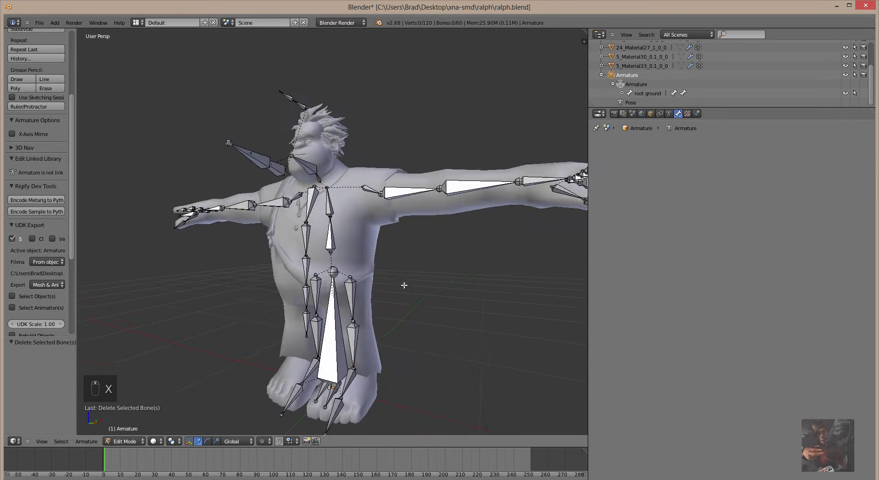
middle_click_drag(404, 285, 371, 290)
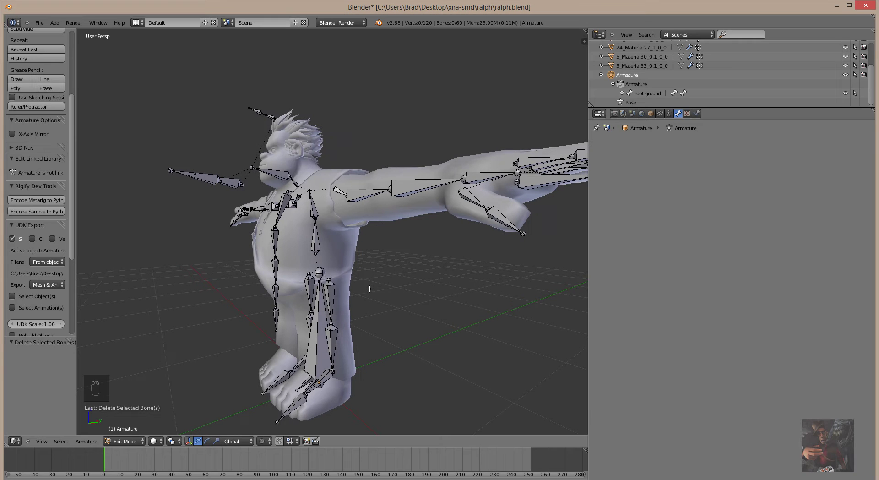
right_click(319, 331)
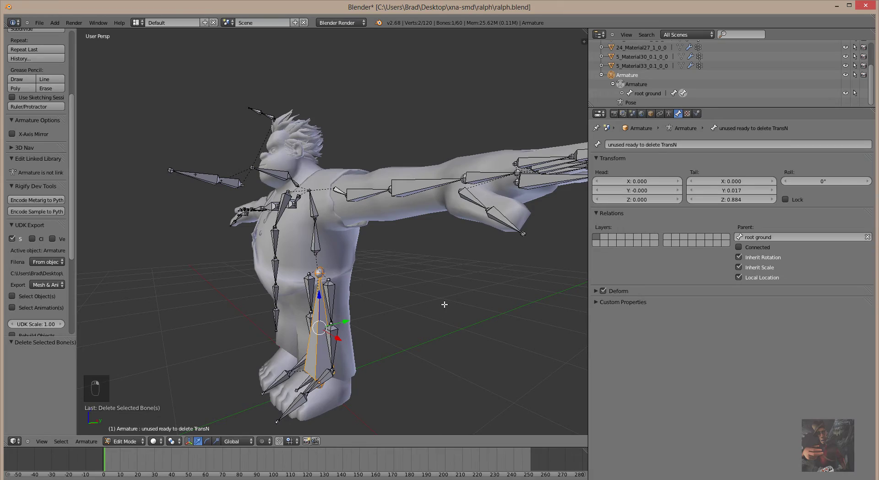
middle_click_drag(444, 304, 459, 292)
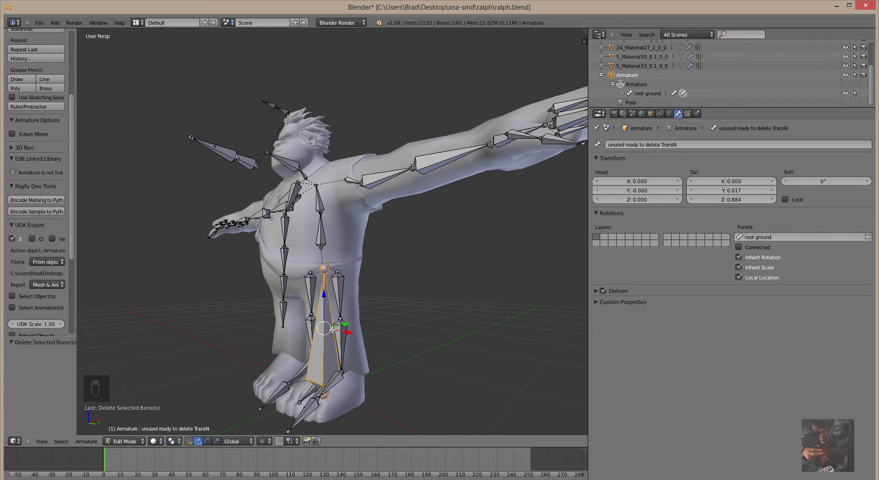
key("x")
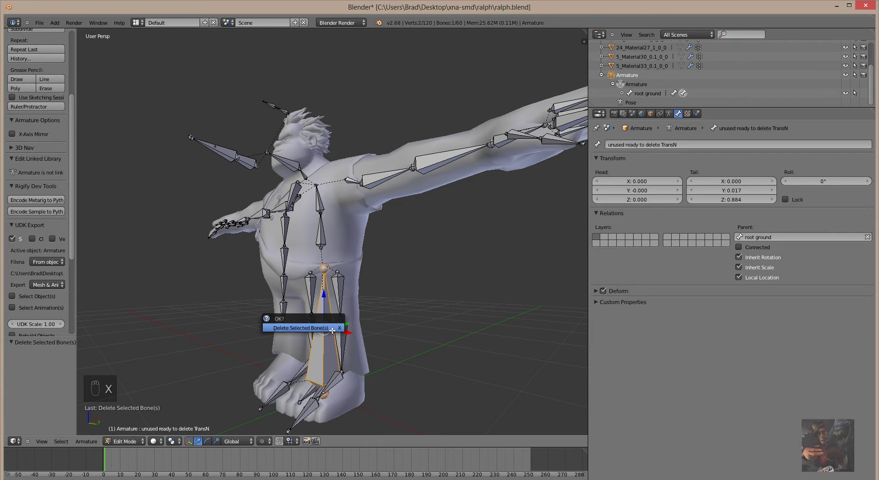
left_click(332, 328)
Select the root ground joint at the origin between the feet and try to delete it
middle_click_drag(387, 342, 432, 333)
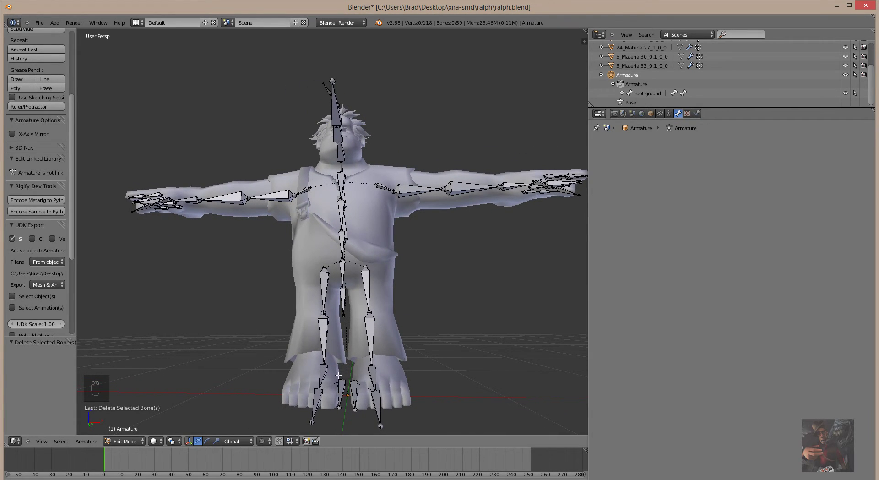
right_click(350, 399)
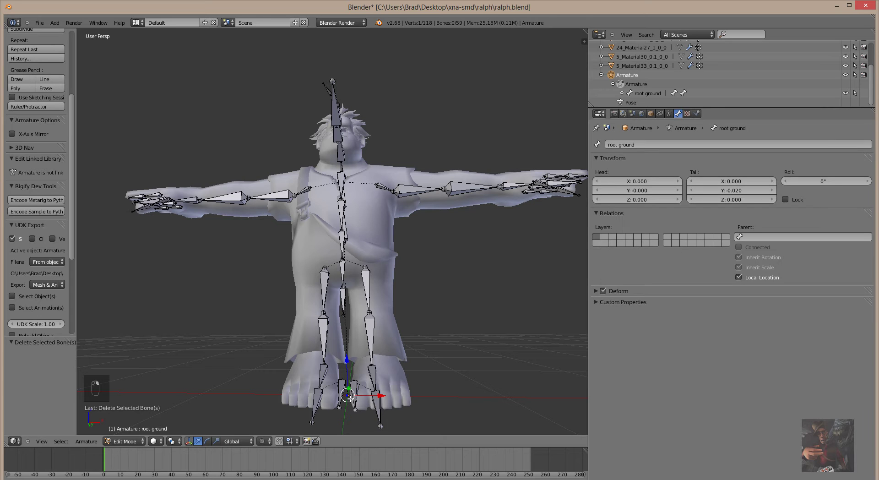
scroll(469, 408, "up", 2)
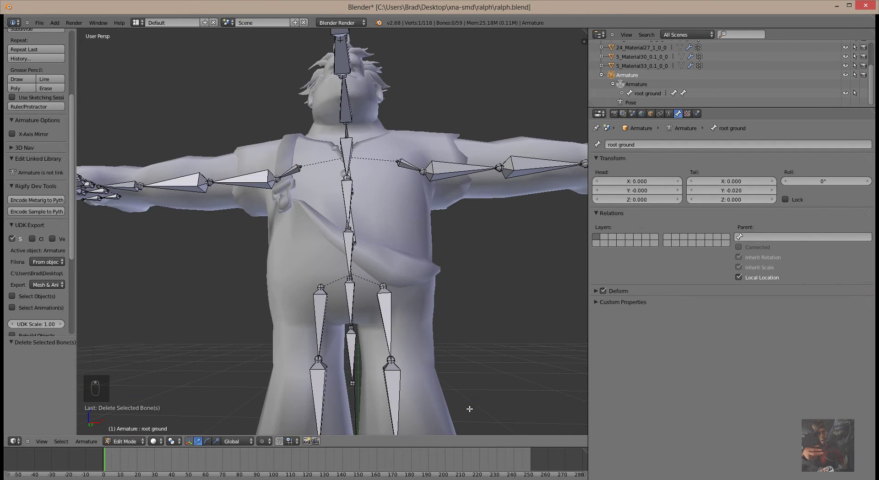
middle_click_drag(468, 408, 464, 265, "shift")
middle_click_drag(464, 265, 432, 311)
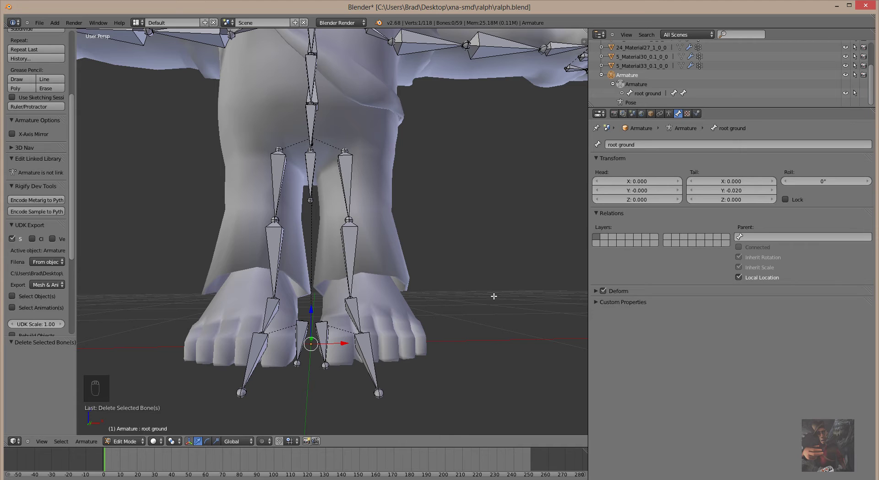
key("x")
left_click(488, 301)
Try to delete the unused (unused) 2 bone located at the same point as root ground
right_click(313, 345)
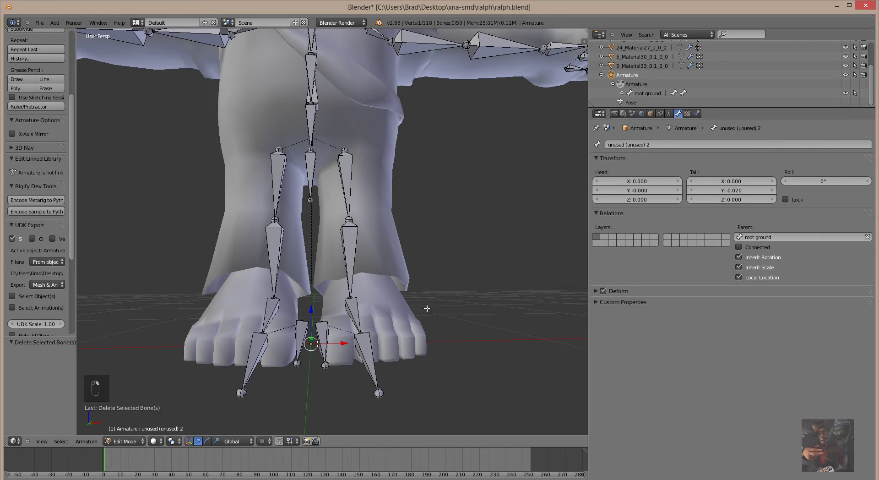
key("x")
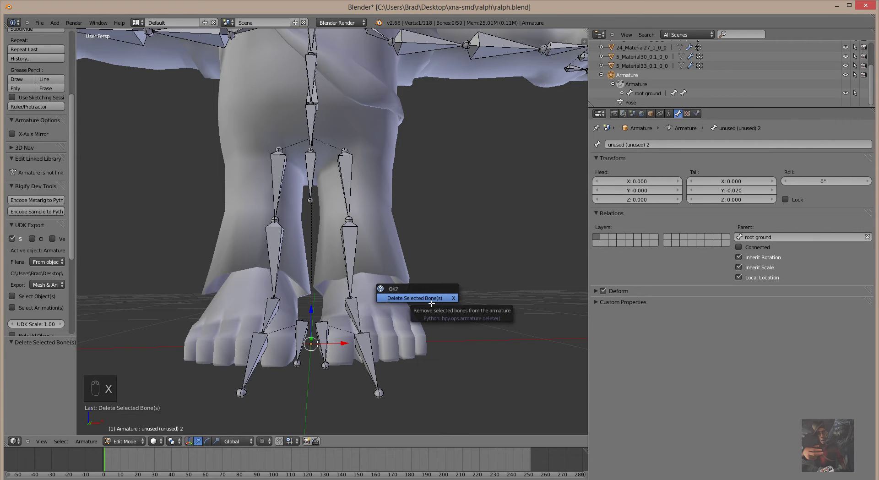
left_click(431, 302)
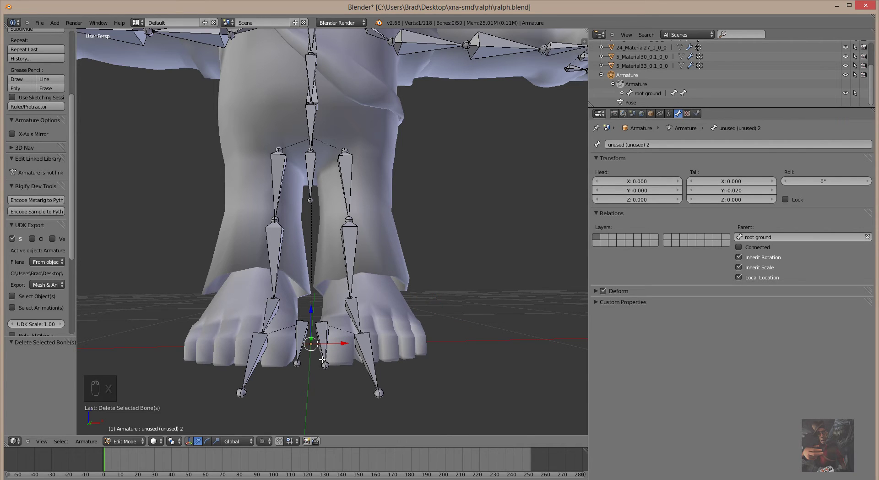
Select the root hips bone and the spine lower bone in turn to check their parents
scroll(321, 355, "up", 3)
scroll(323, 357, "down", 2)
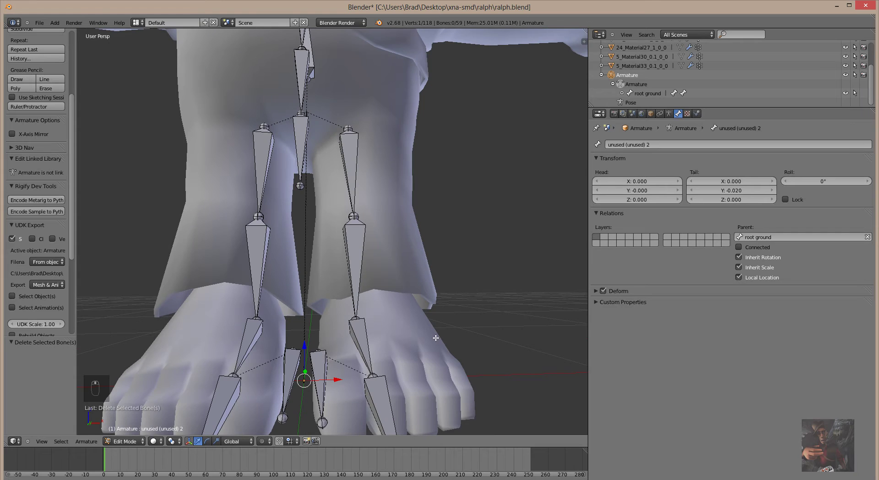
mouse_move(435, 337)
middle_mouse_down()
mouse_move(430, 343)
mouse_move(453, 353)
mouse_move(444, 347)
middle_mouse_up()
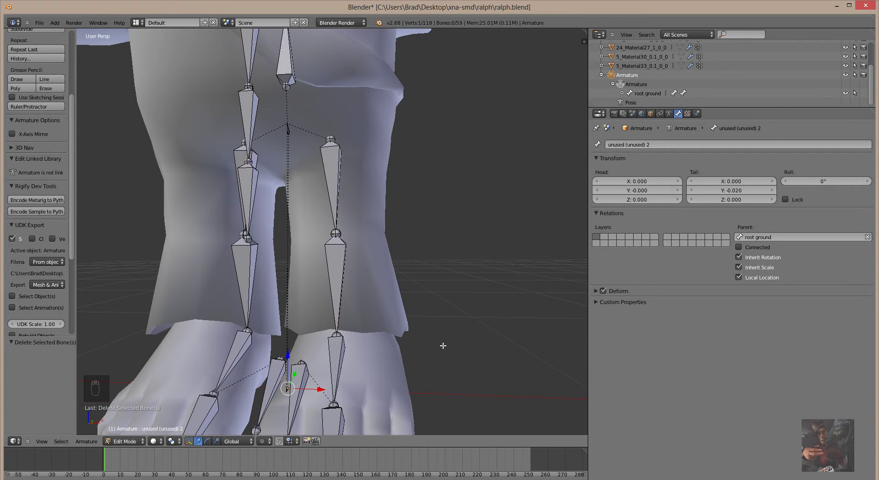
right_click(291, 132)
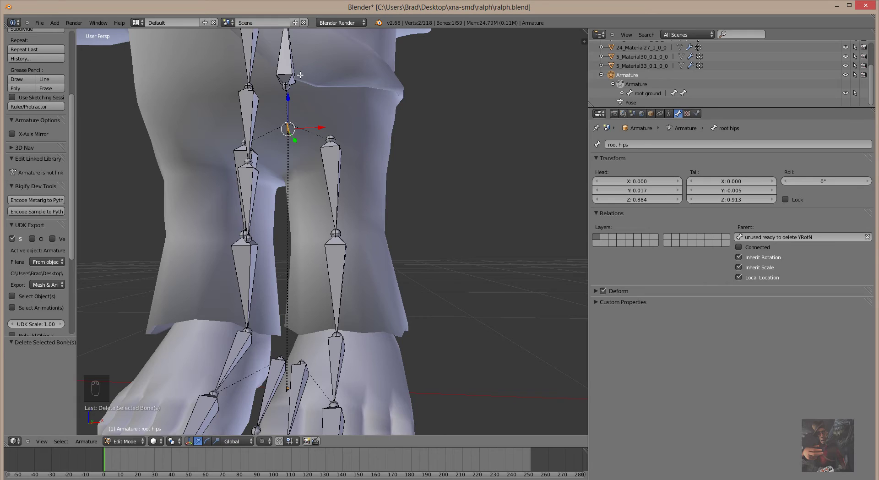
right_click(292, 71)
scroll(452, 192, "down", 3)
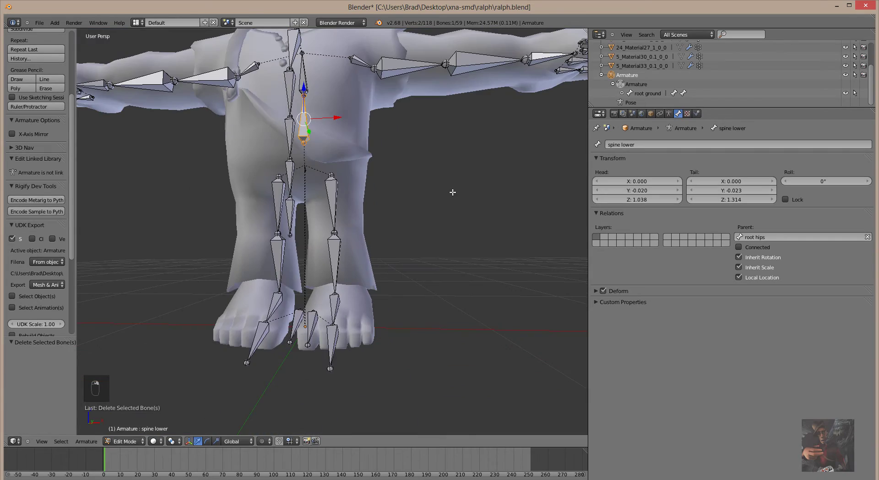
Delete the root ground bone at the origin between the feet, selecting the whole bone rather than just its joint
middle_click_drag(452, 191, 573, 223)
scroll(388, 328, "up", 4)
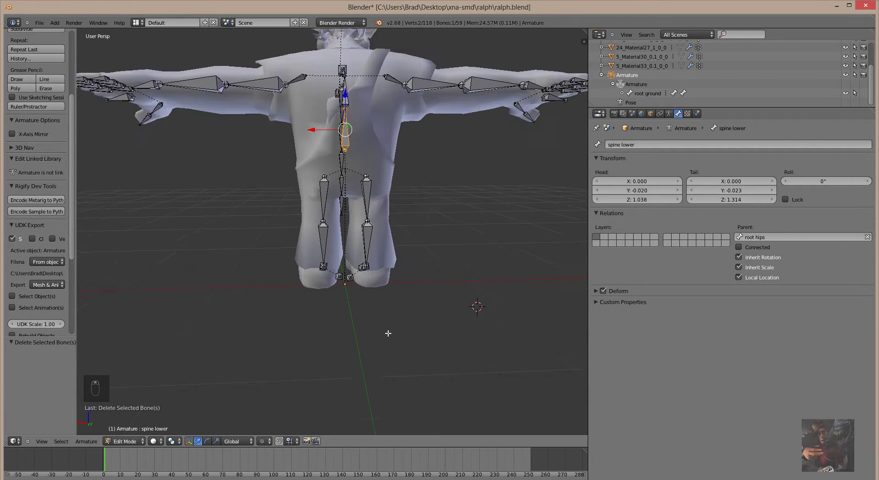
scroll(386, 323, "up", 2)
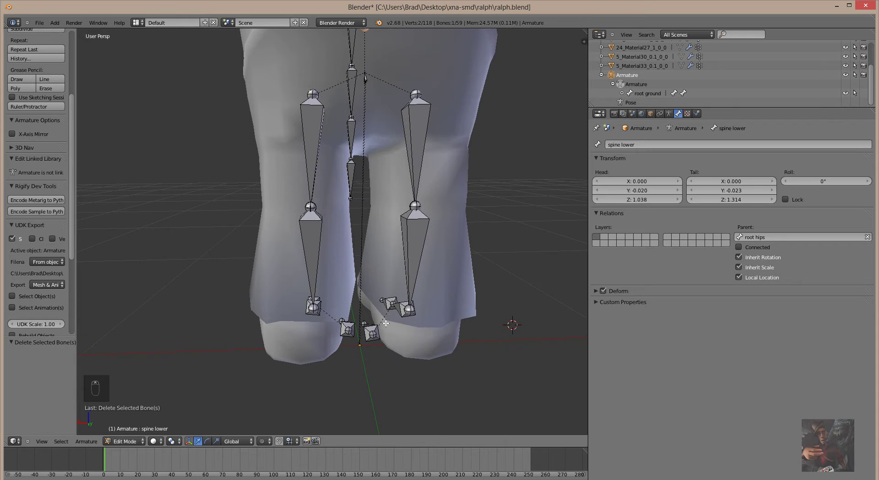
right_click(362, 346)
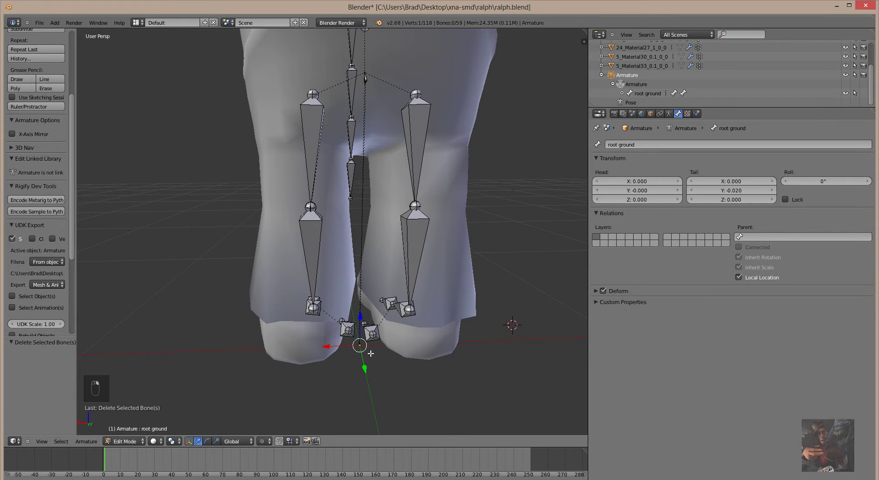
right_click(363, 346)
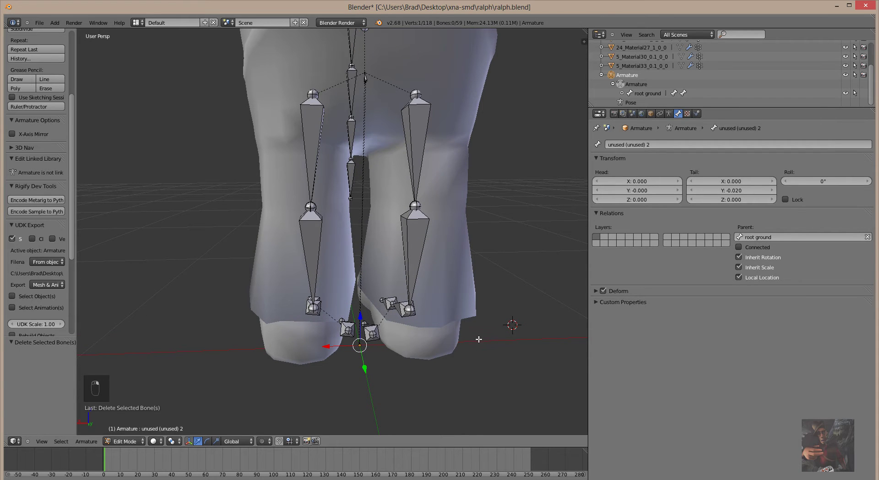
middle_click_drag(479, 338, 412, 365)
scroll(412, 365, "up", 2)
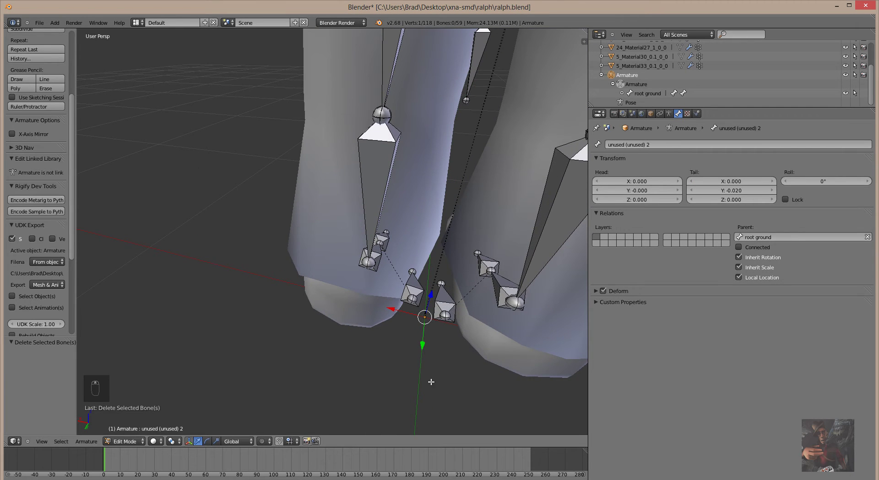
scroll(438, 377, "up", 1)
middle_click_drag(466, 392, 446, 400, "shift")
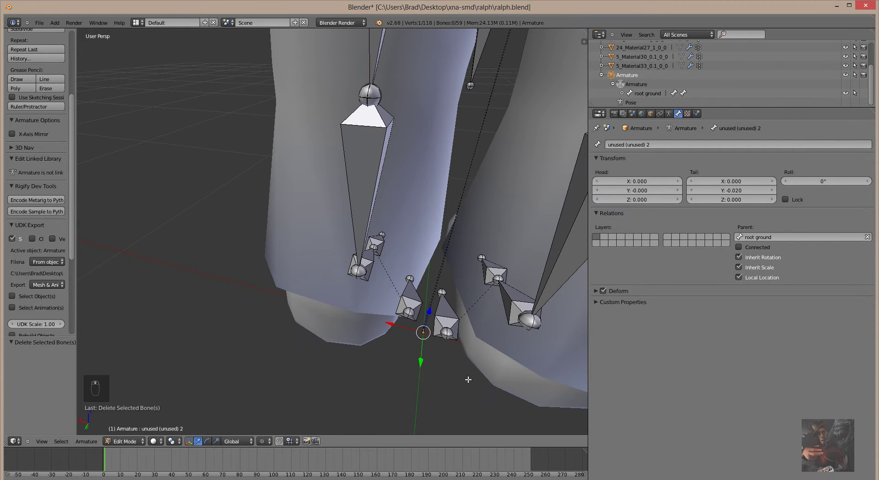
key("KP_Decimal")
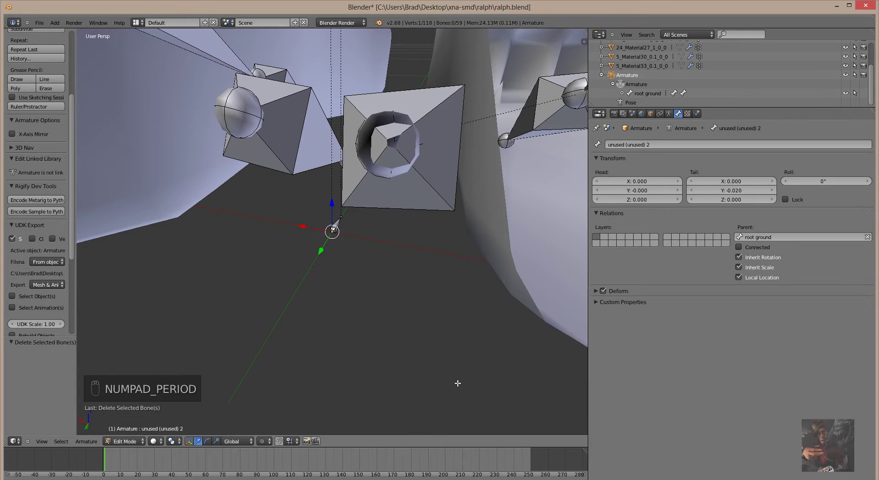
right_click(338, 227)
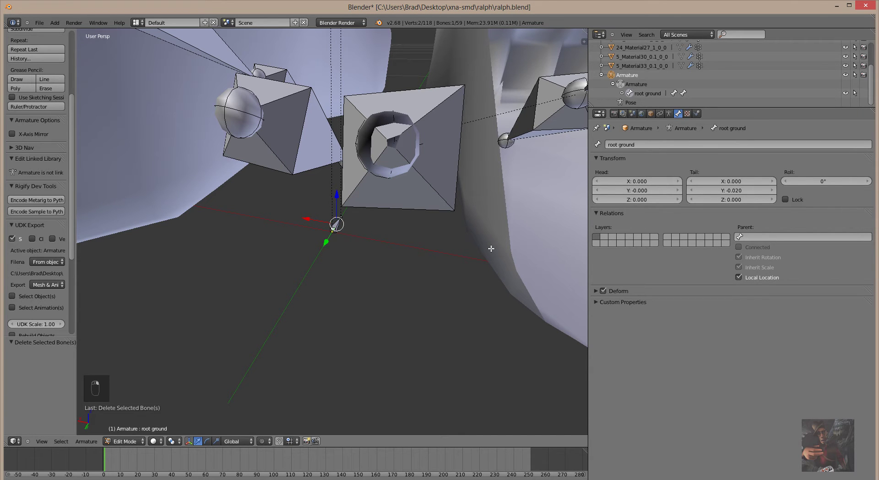
key("x")
left_click(413, 284)
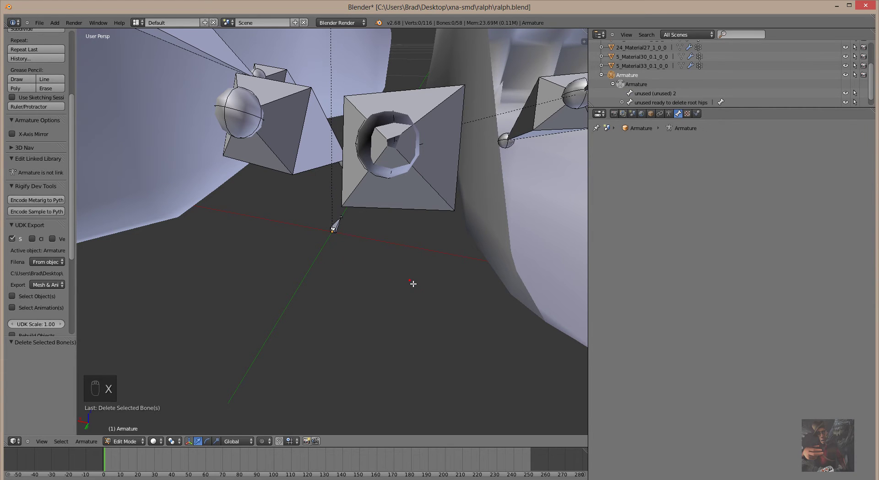
Delete the two remaining unused bones stacked at the origin, including unused (unused) 2
right_click(338, 227)
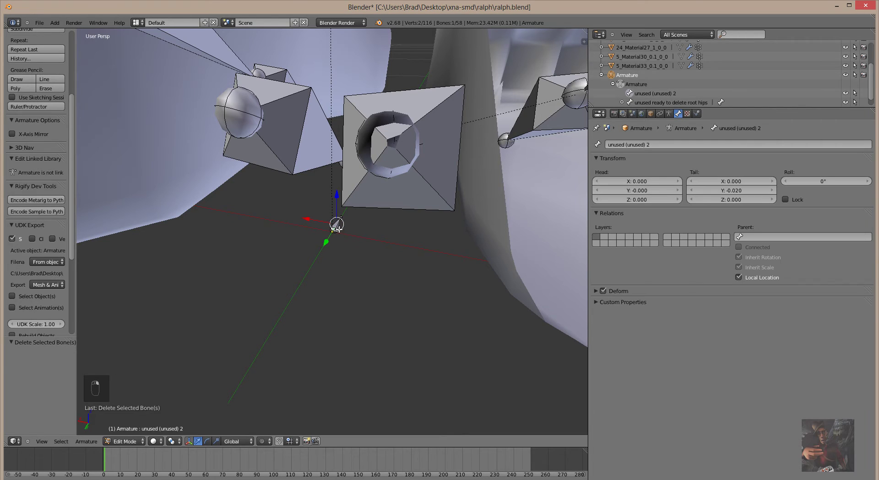
key("x")
left_click(421, 272)
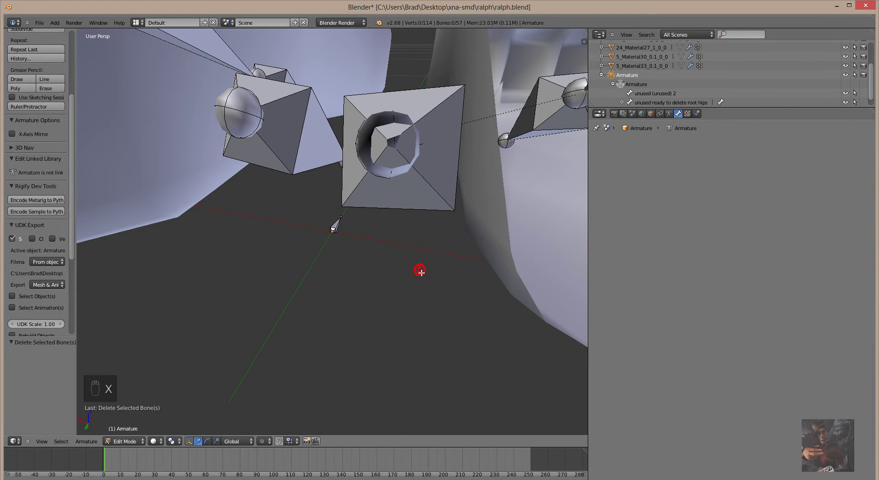
right_click(341, 226)
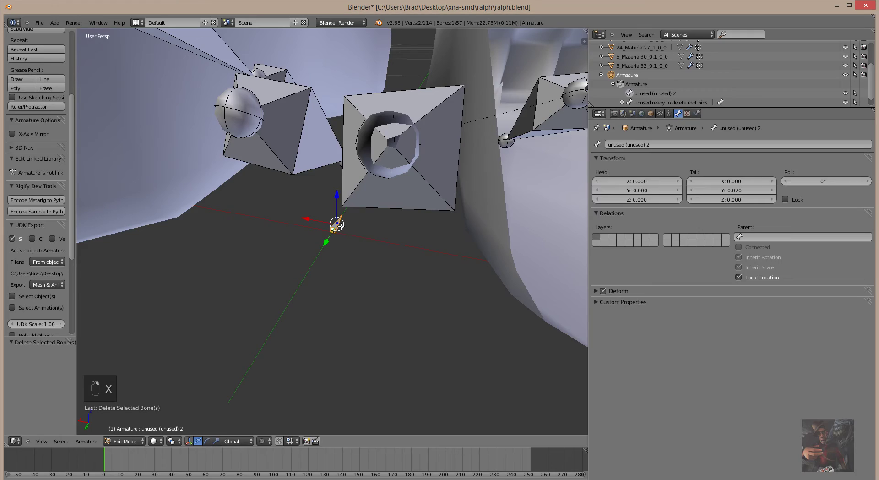
key("x")
left_click(375, 253)
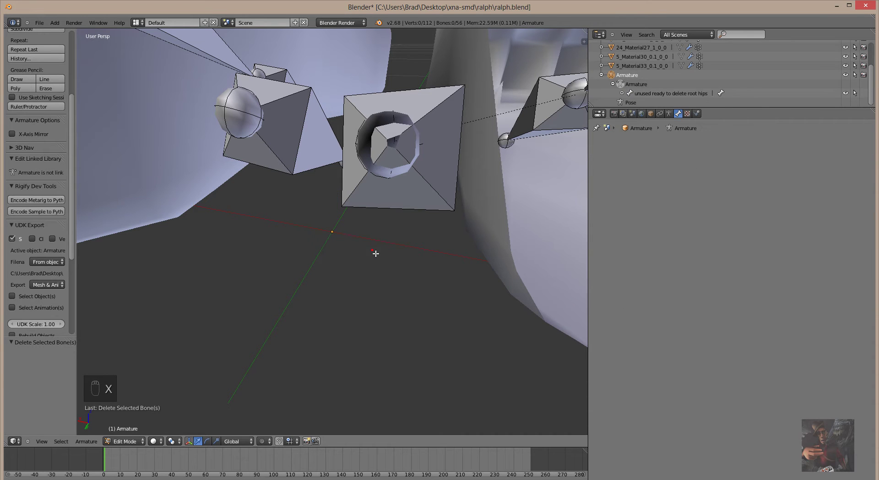
Check the parents of the unused (unused) 4 and unused (unused) 14 bones between the feet, and delete both bones
scroll(407, 255, "down", 4)
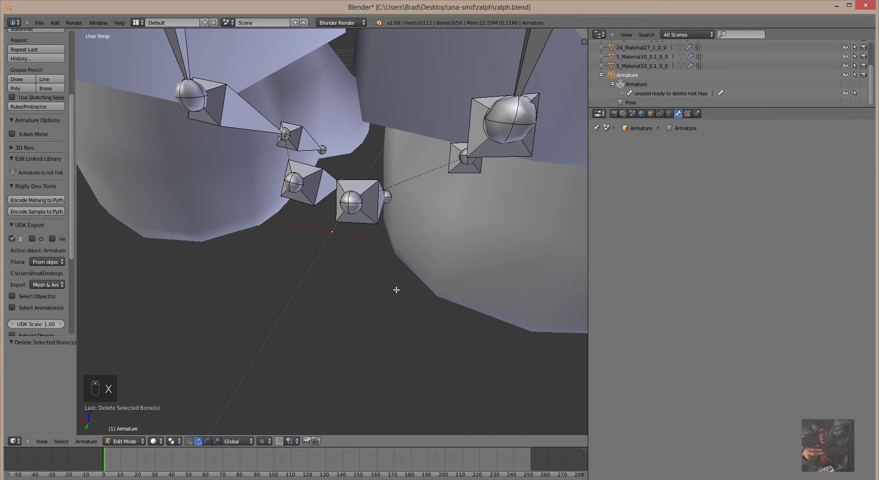
middle_click_drag(396, 290, 208, 281)
scroll(207, 280, "down", 6)
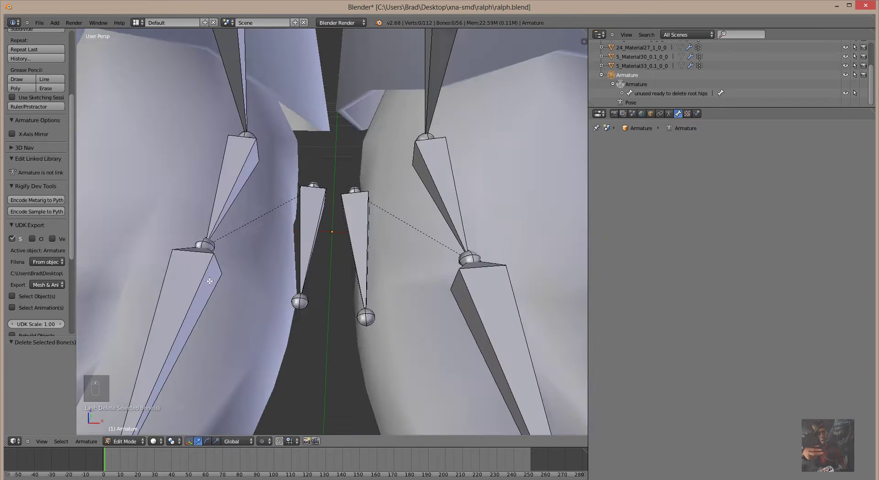
right_click(331, 230)
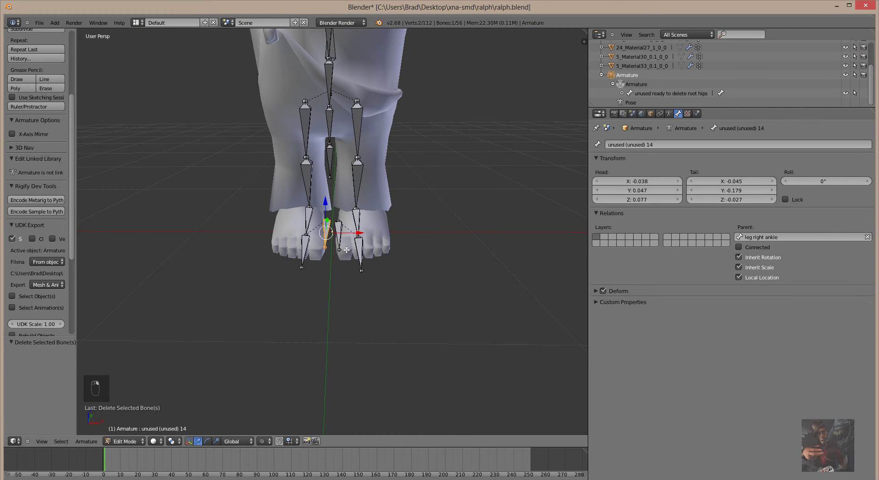
right_click(341, 235)
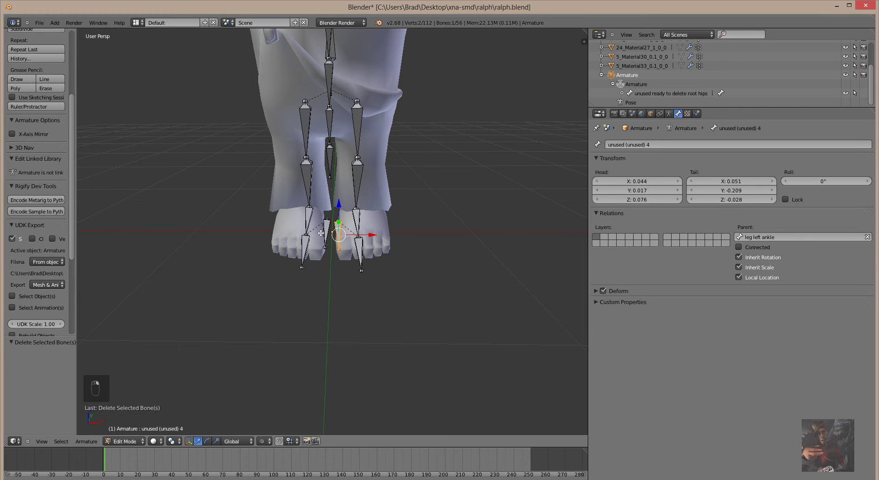
right_click(332, 230)
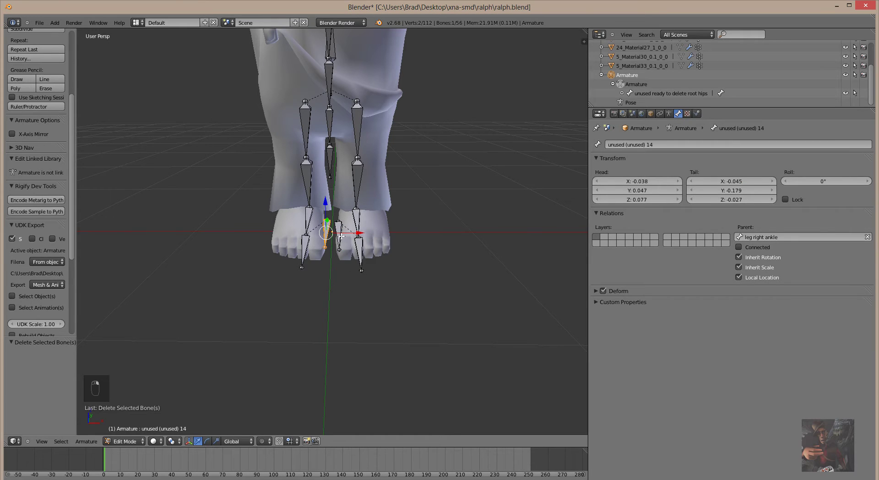
right_click(341, 233)
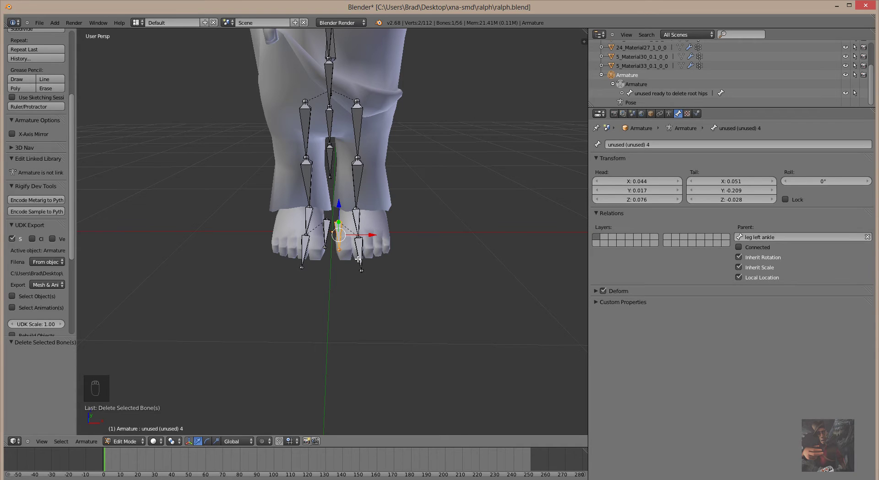
key("x")
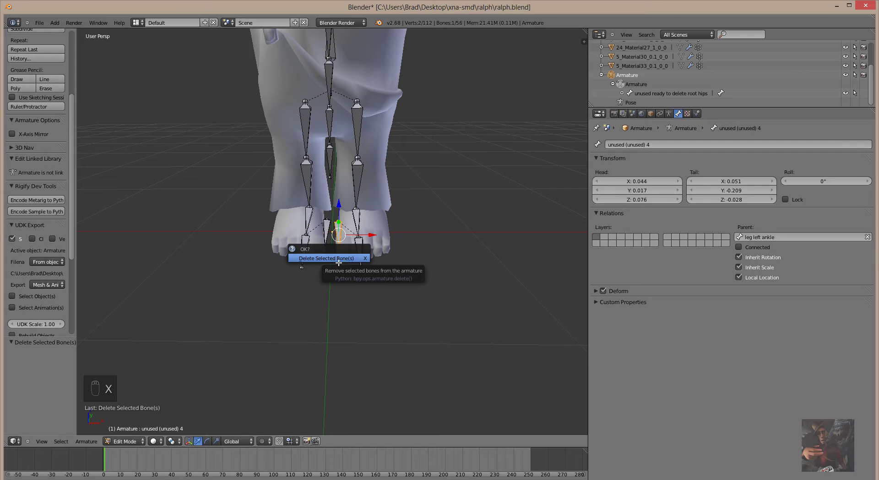
left_click(348, 258)
right_click(329, 237)
key("x")
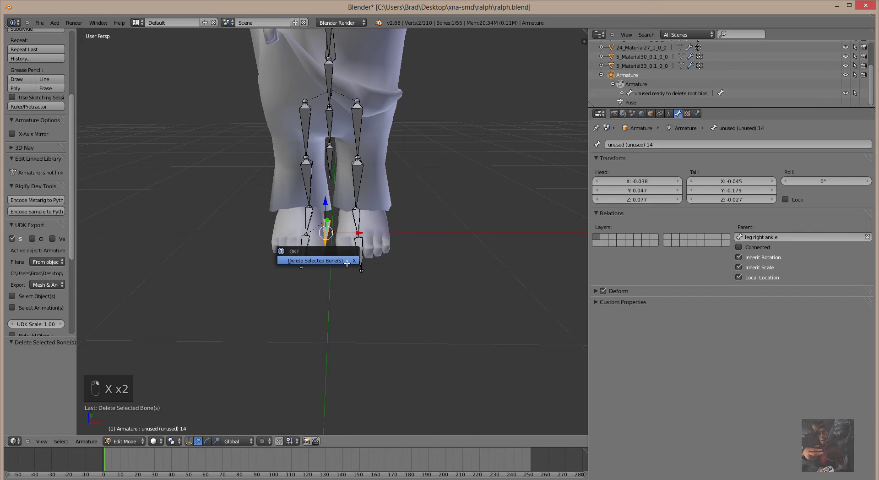
left_click(347, 263)
Select the leg right toes, ankle, knee and thigh bones in turn to check each one's parent
right_click(307, 249)
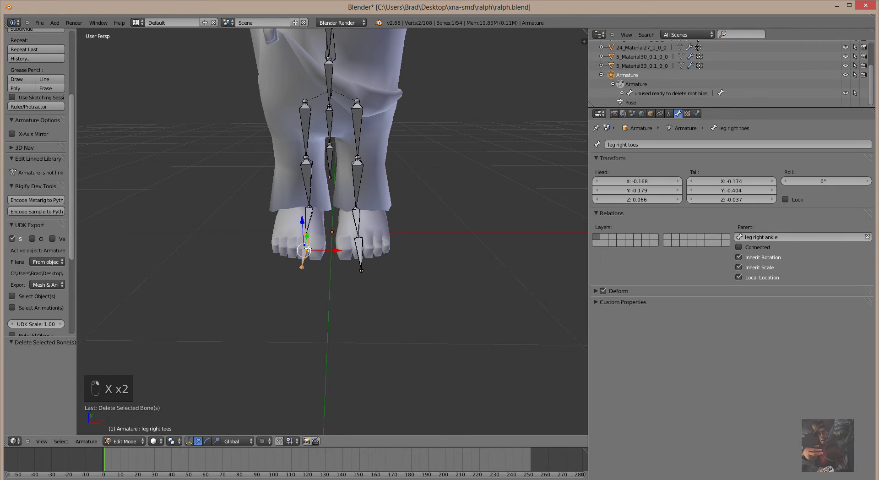
right_click(313, 222)
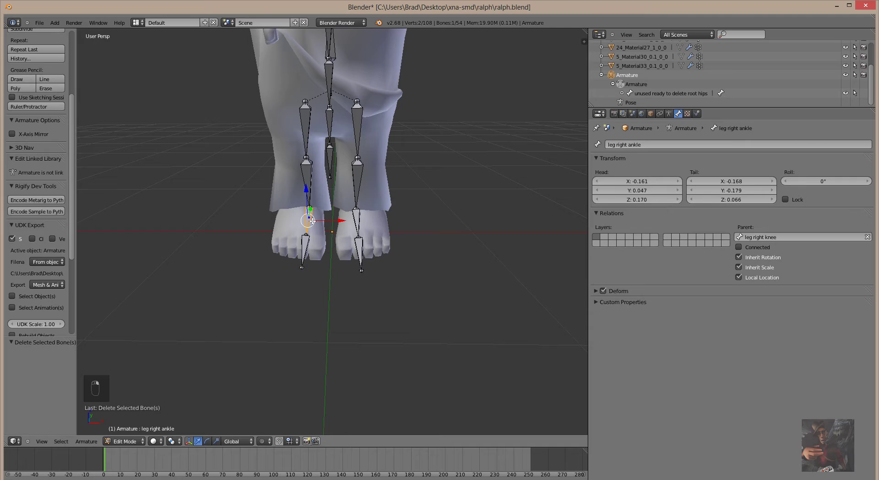
right_click(313, 181)
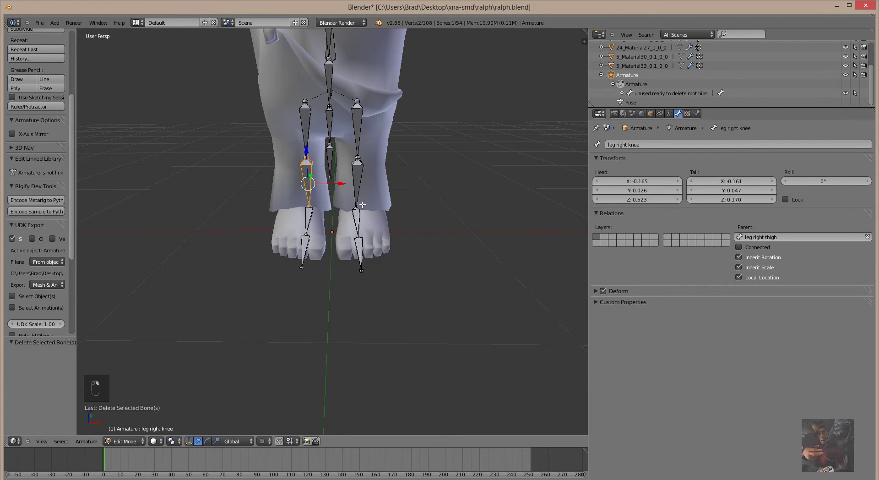
right_click(310, 122)
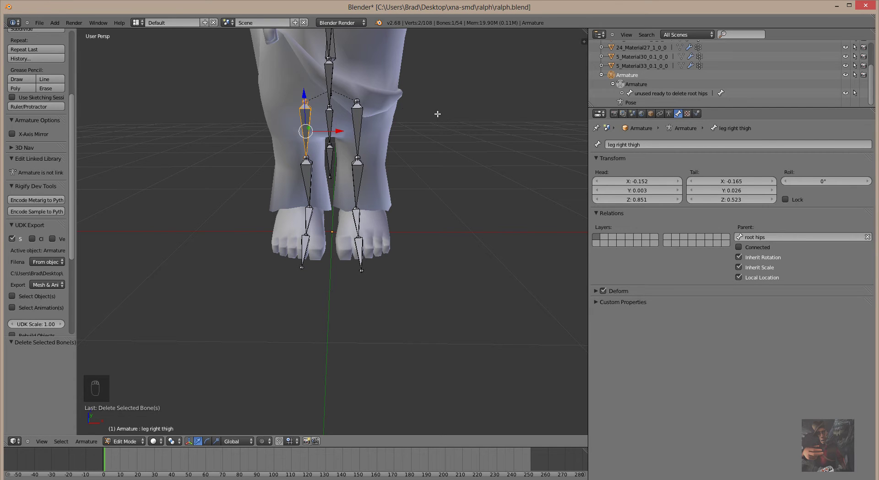
Delete the unused ready to delete YRotN bone at the hips, among the bones overlapping between the tops of the legs
middle_click_drag(437, 114, 400, 104)
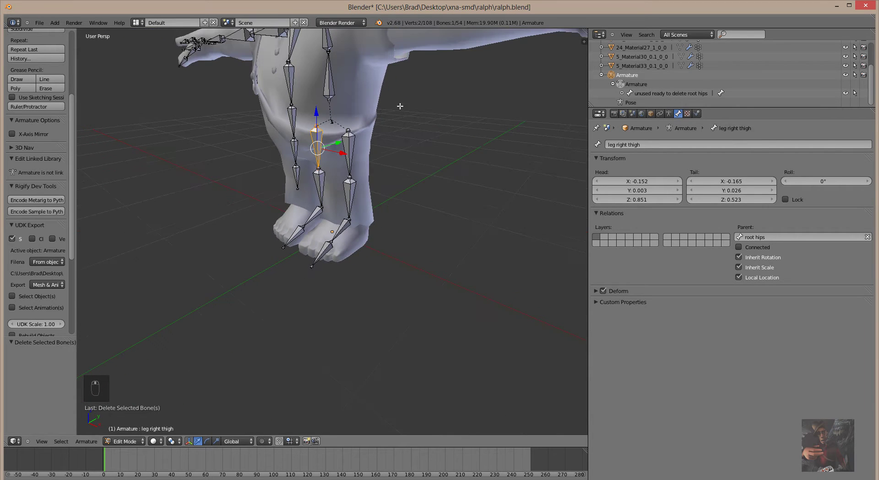
right_click(333, 123)
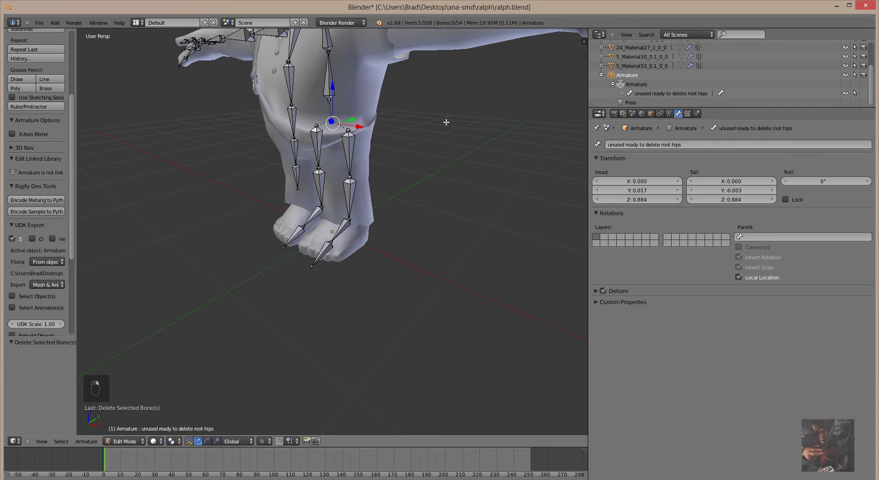
scroll(447, 122, "up", 2)
scroll(451, 118, "down", 1)
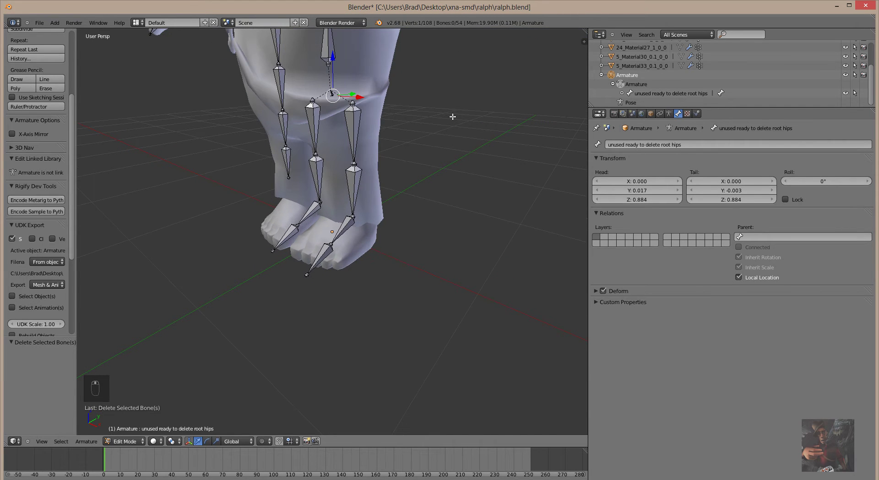
middle_click_drag(451, 116, 431, 191, "shift")
scroll(366, 221, "up", 1)
scroll(355, 219, "up", 7)
scroll(368, 130, "down", 5)
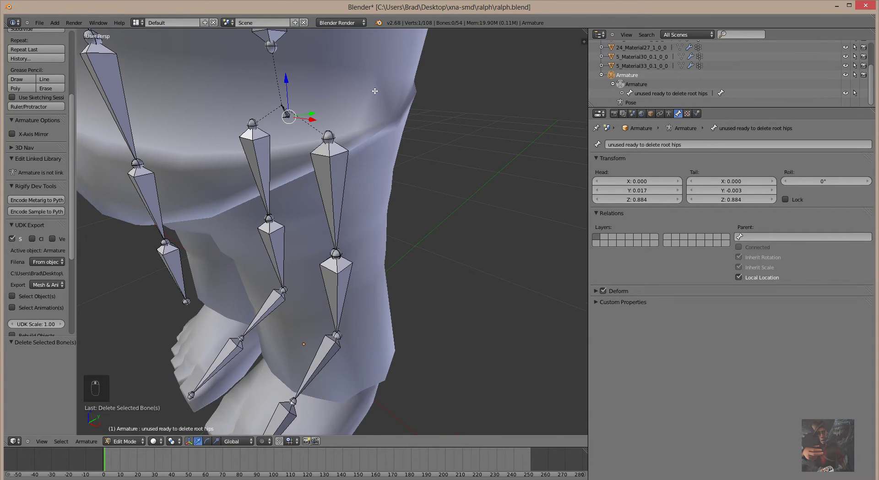
middle_click_drag(359, 86, 376, 124, "shift")
scroll(363, 162, "up", 5)
scroll(365, 155, "up", 1)
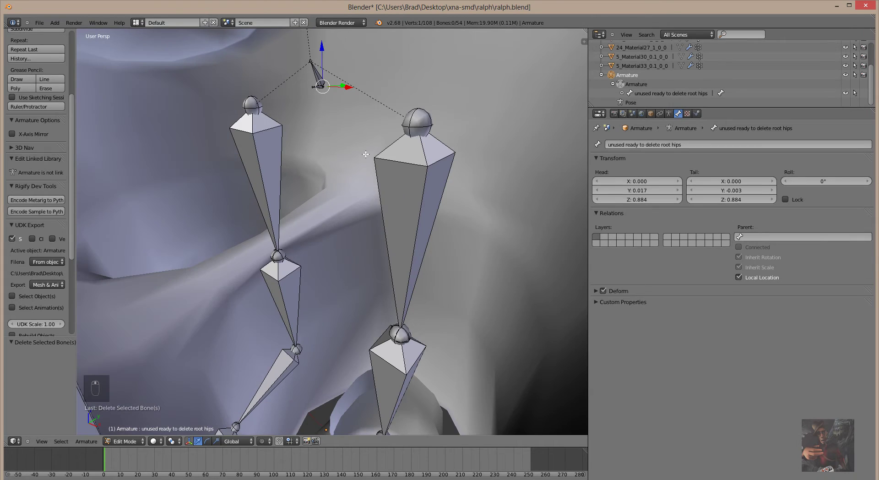
right_click(322, 92)
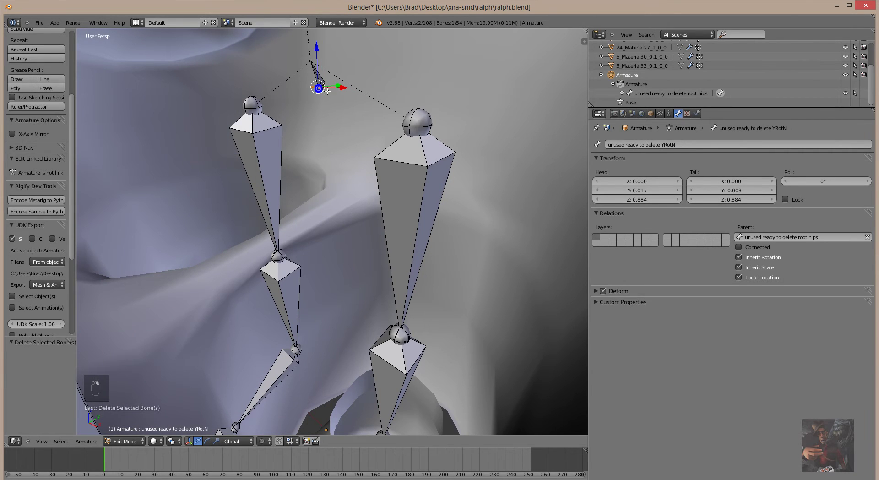
key("x")
left_click(377, 113)
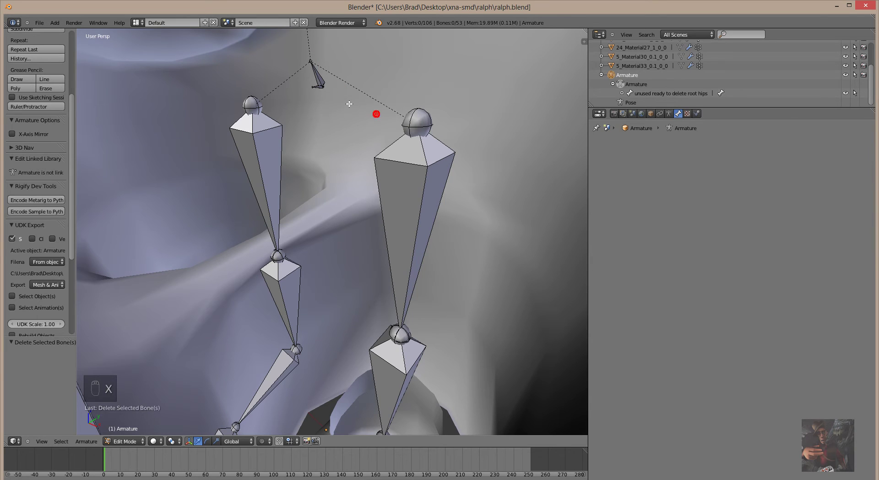
Delete the unused ready to delete root hips bone that overlaps the root hips bone at the pelvis
right_click(324, 91)
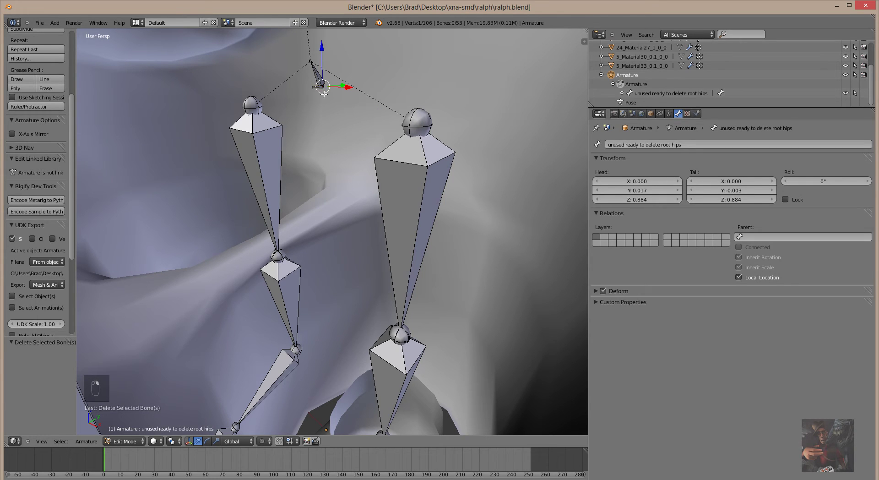
left_click(312, 87)
right_click(325, 92)
scroll(327, 91, "up", 6)
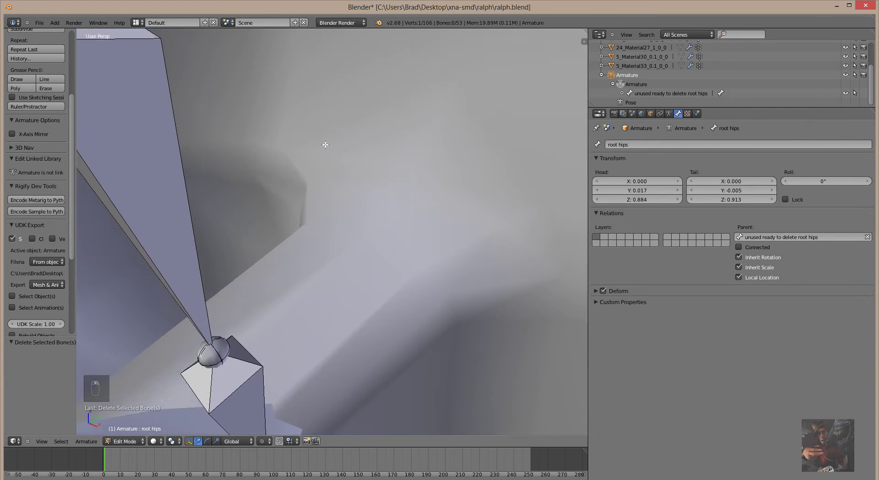
scroll(325, 196, "down", 3)
scroll(333, 196, "down", 3)
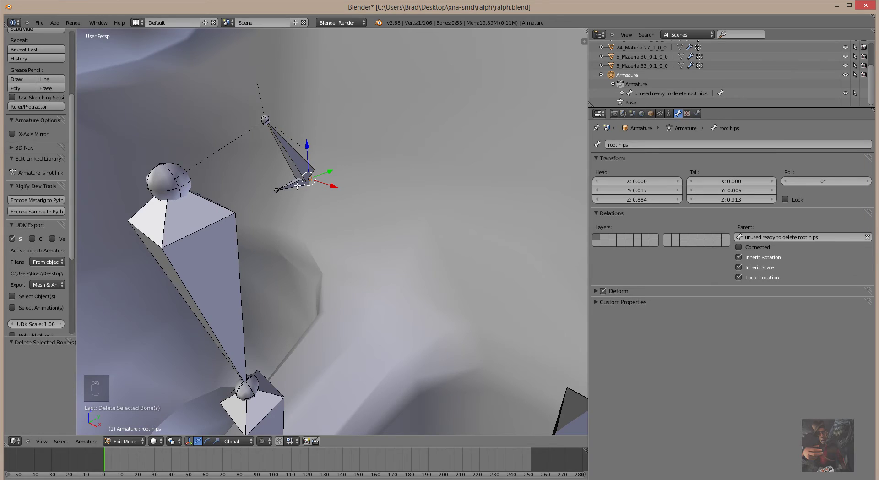
right_click(298, 186)
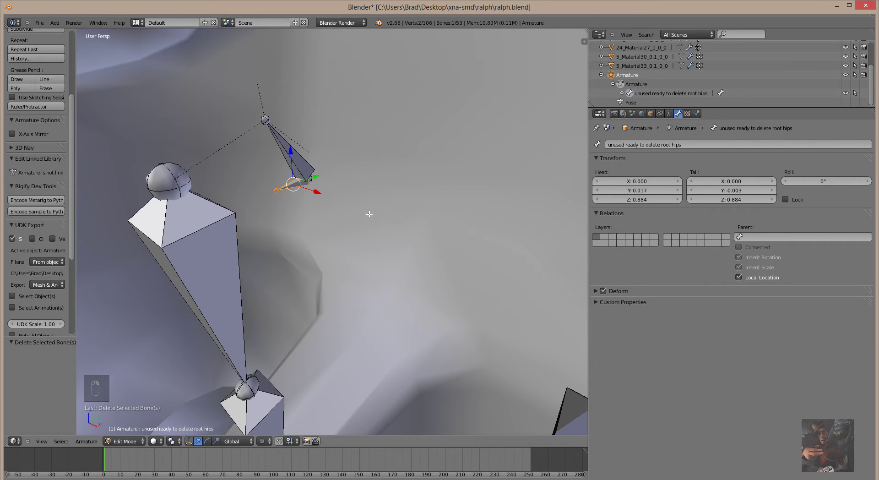
key("x")
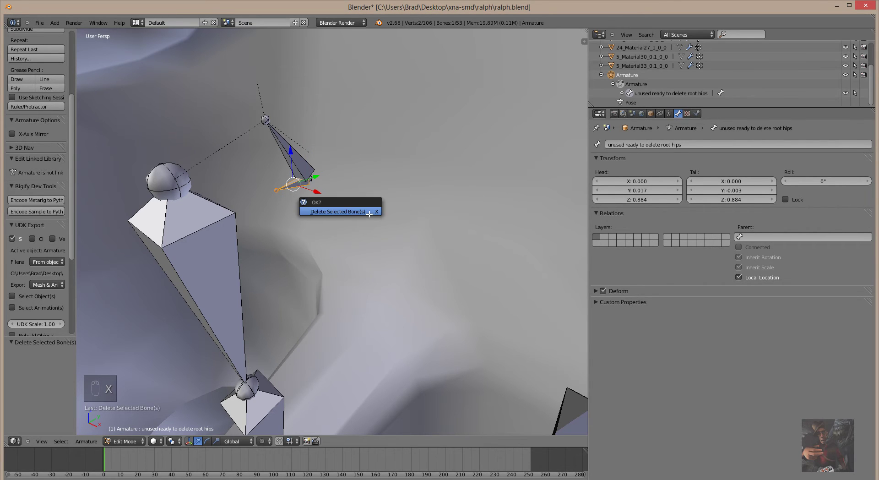
left_click(368, 212)
Select the root hips, spine lower, spine upper and head neck lower bones in turn to check each one's parent
scroll(367, 206, "down", 3)
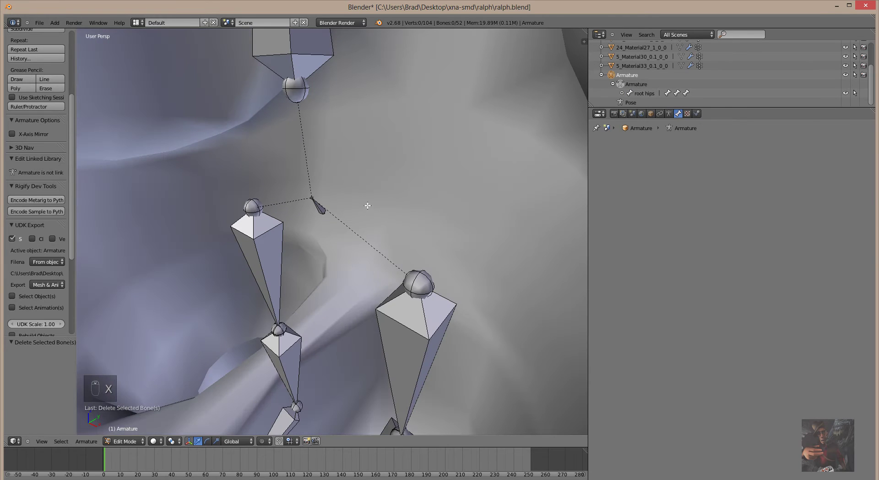
right_click(323, 212)
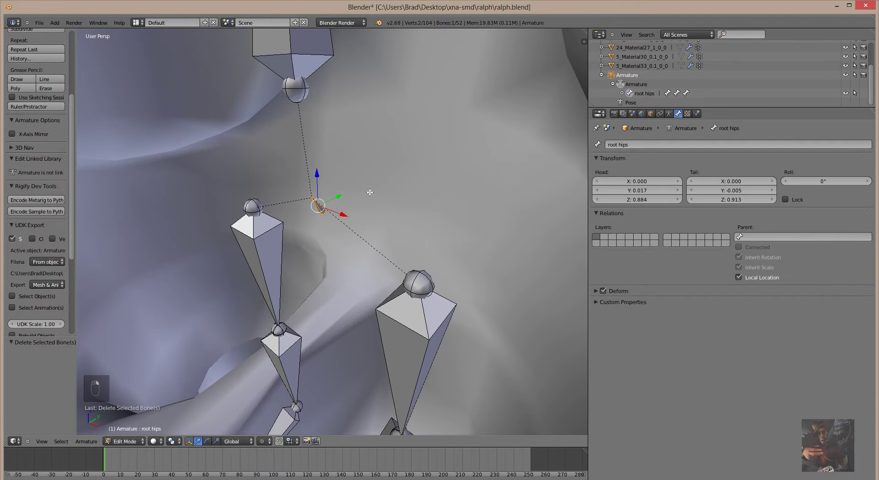
scroll(362, 181, "down", 3)
scroll(363, 178, "up", 8)
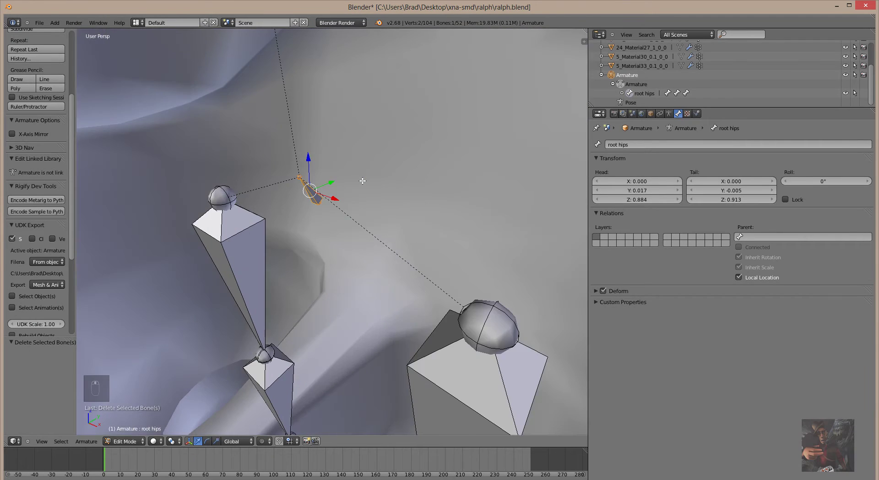
scroll(362, 177, "down", 5)
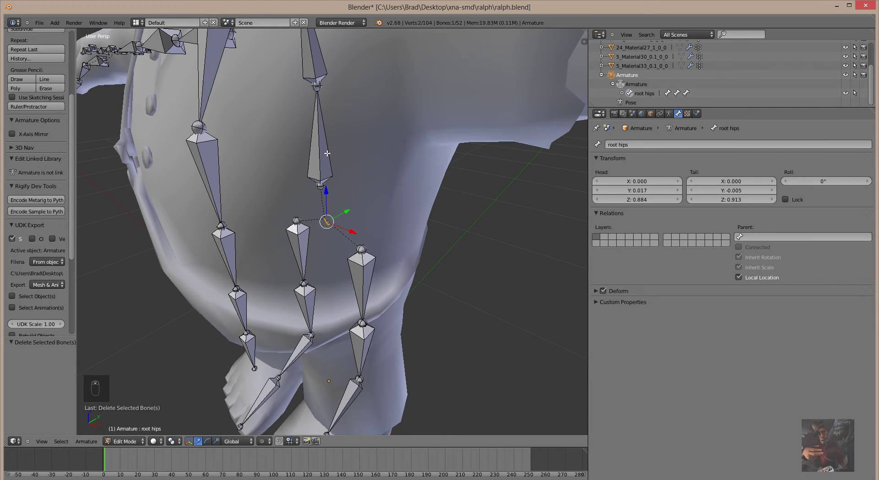
right_click(324, 153)
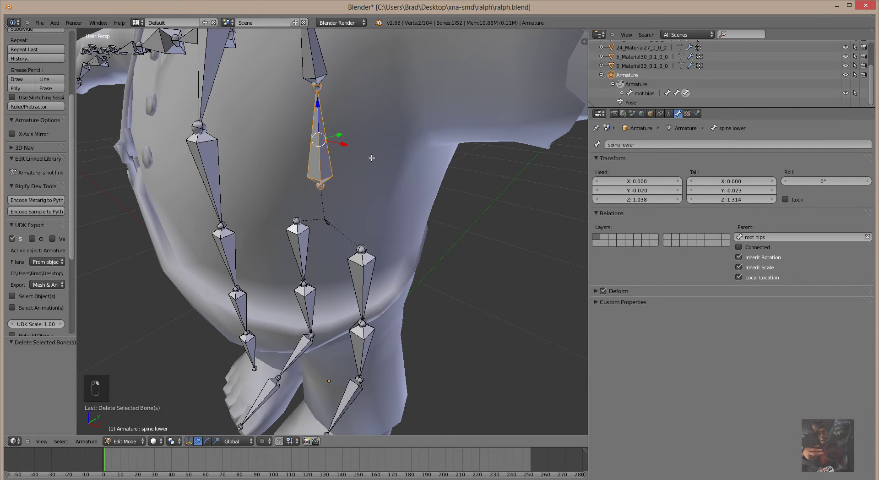
key("KP_Decimal")
right_click(309, 156)
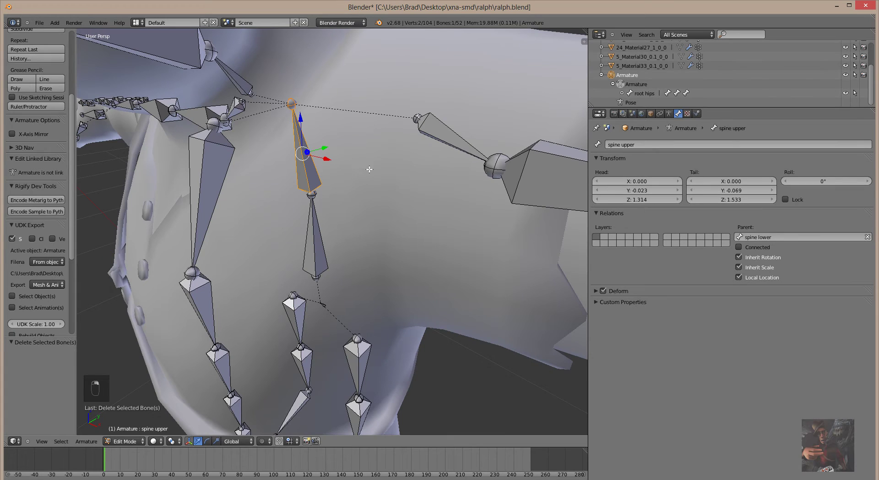
right_click(246, 85)
middle_click_drag(394, 166, 437, 181, "shift")
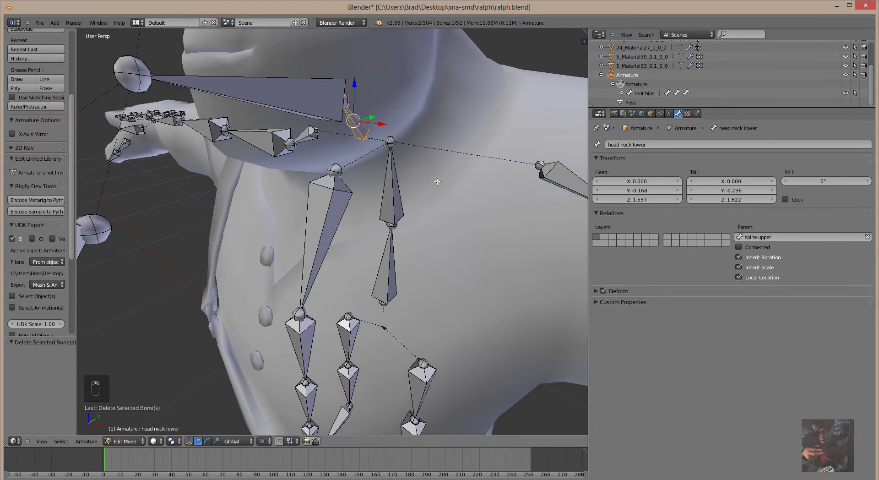
Check the parents of the head neck upper, arm right shoulder 1, arm right shoulder 2 and arm right elbow bones
right_click(316, 113)
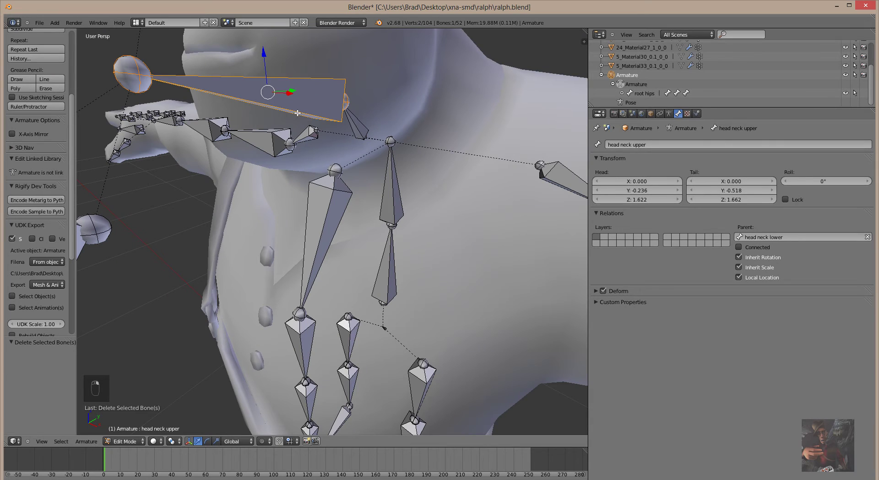
right_click(315, 136)
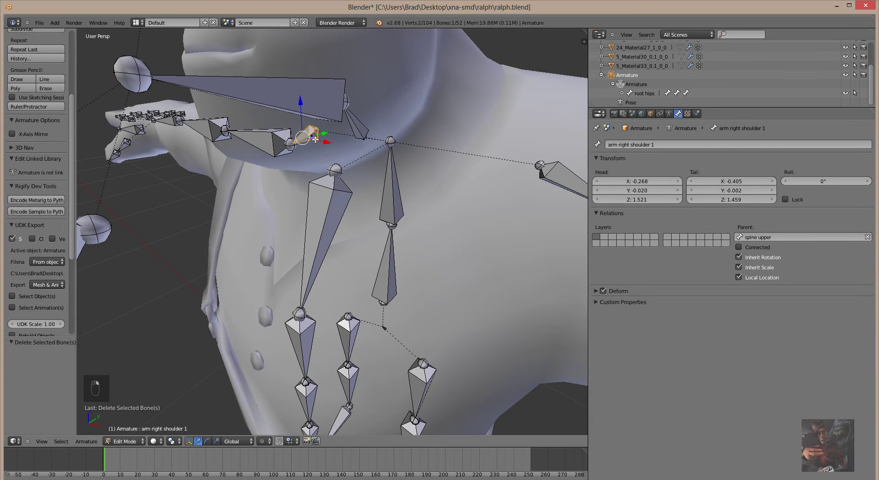
right_click(251, 137)
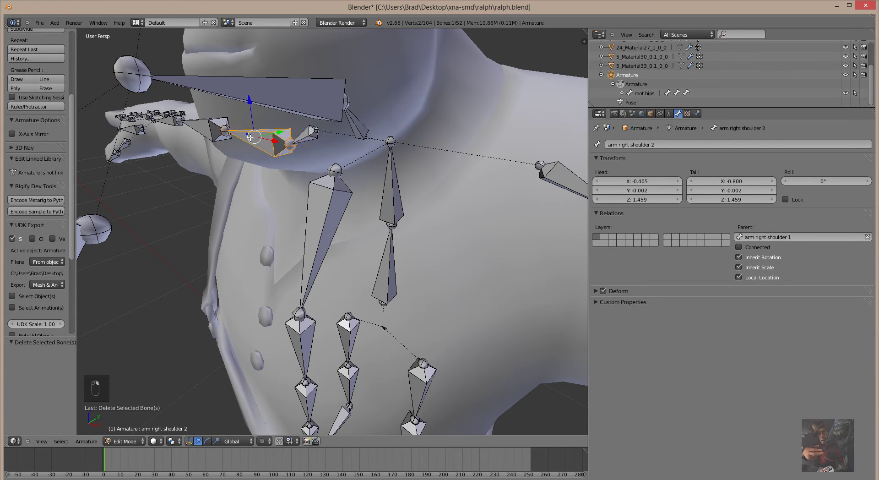
right_click(209, 128)
scroll(239, 187, "down", 4)
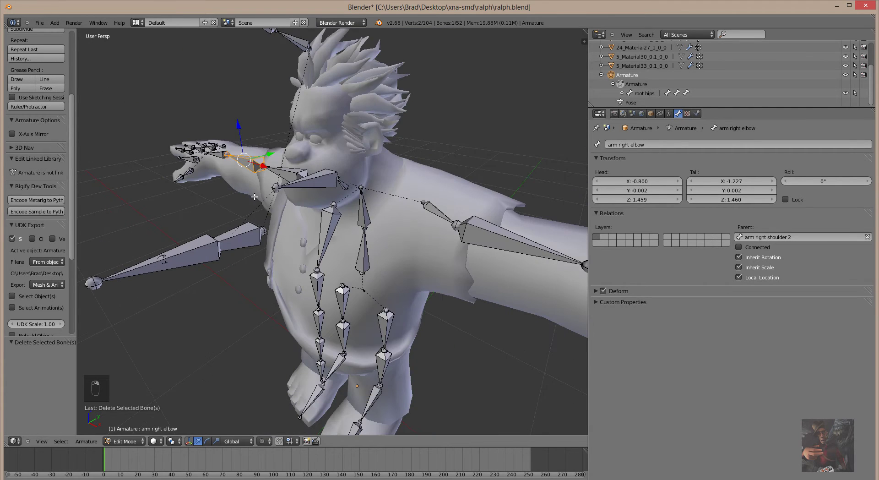
Delete the unused (unused) 12 and unused (unused) 6 bones extending in front of the face
middle_click_drag(255, 197, 366, 209)
right_click(520, 210)
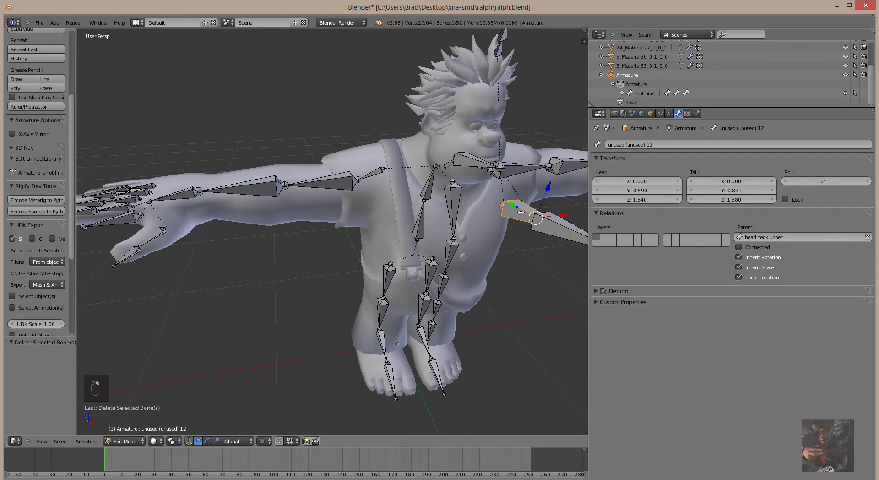
key("x")
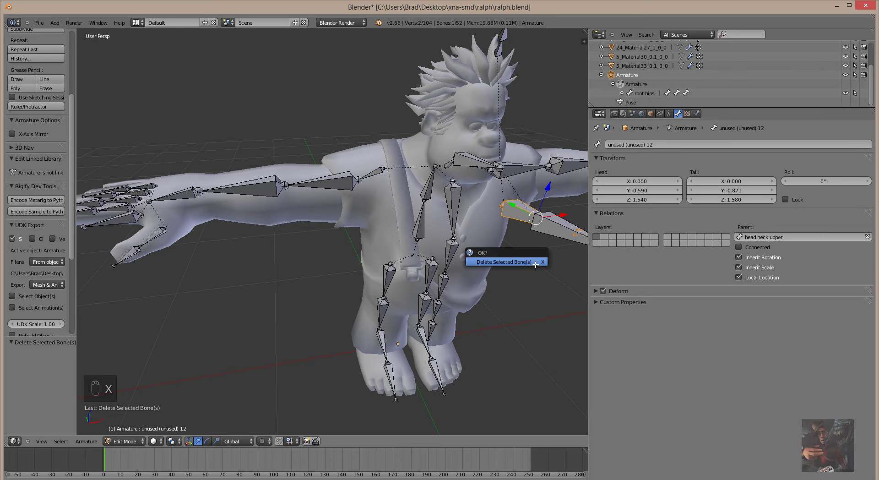
left_click(531, 263)
right_click(552, 229)
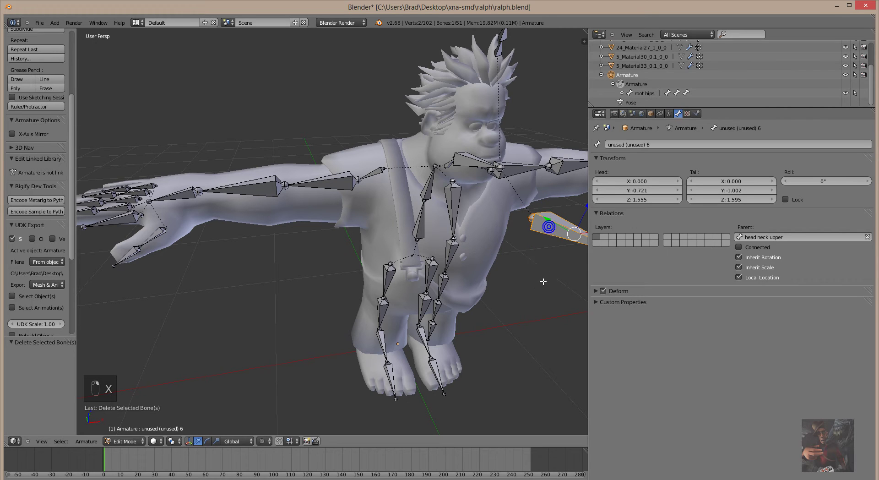
key("x")
left_click(537, 298)
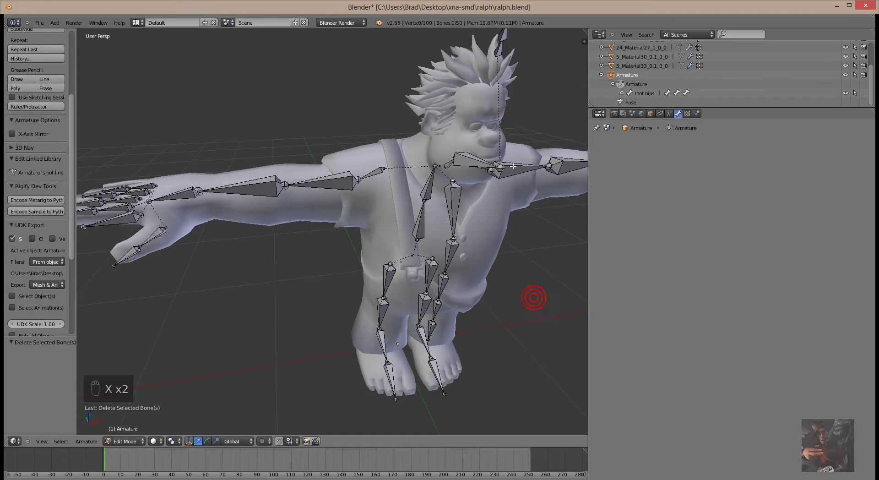
Delete the unused tuno 1 j and unused ready to delete Tuno2j bones at the top of the head
scroll(515, 202, "down", 4)
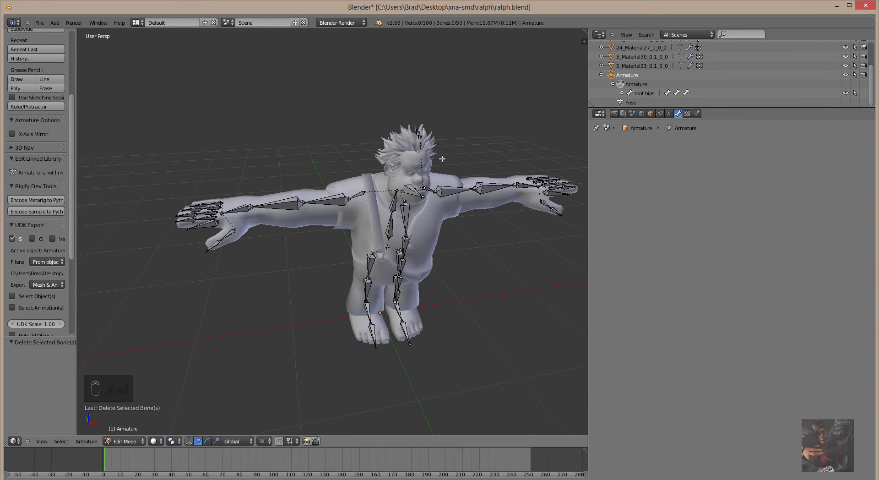
middle_click_drag(442, 155, 359, 153)
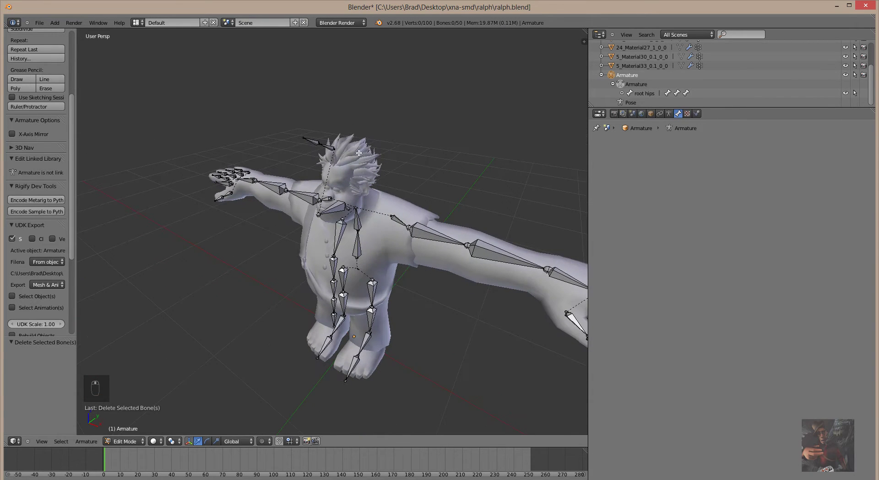
right_click(336, 150)
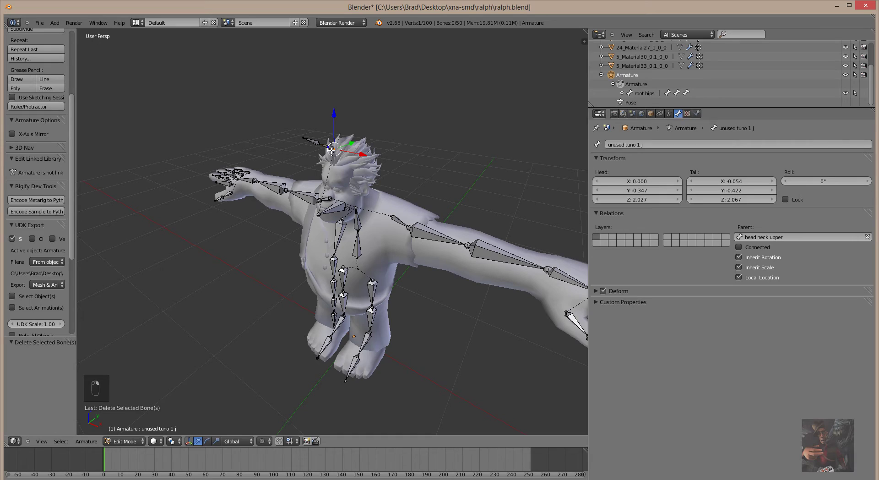
right_click(323, 145)
key("x")
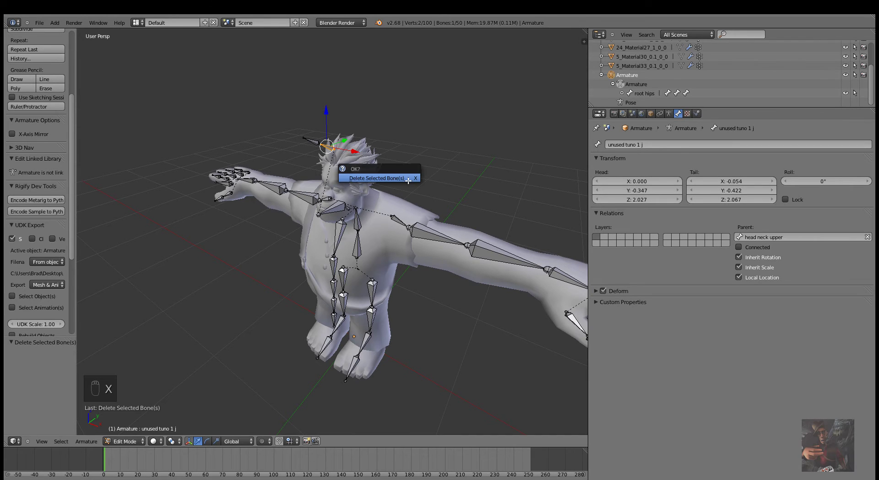
left_click(407, 181)
right_click(320, 146)
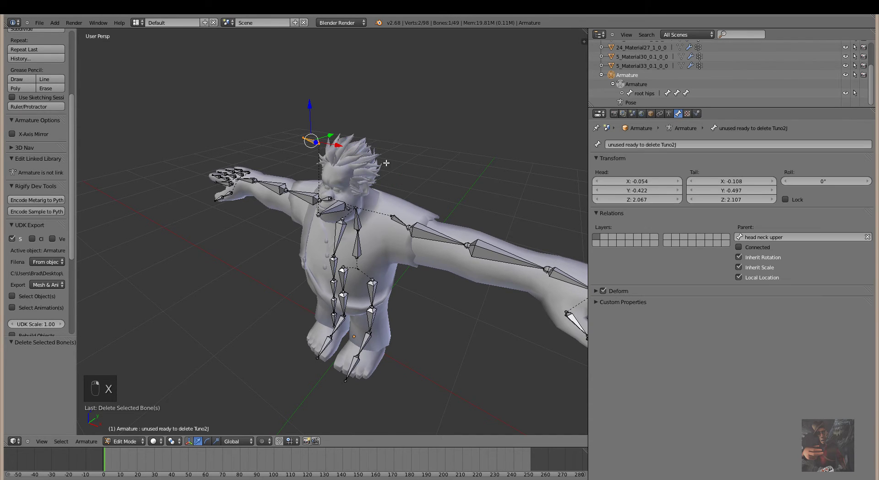
key("x")
left_click(474, 182)
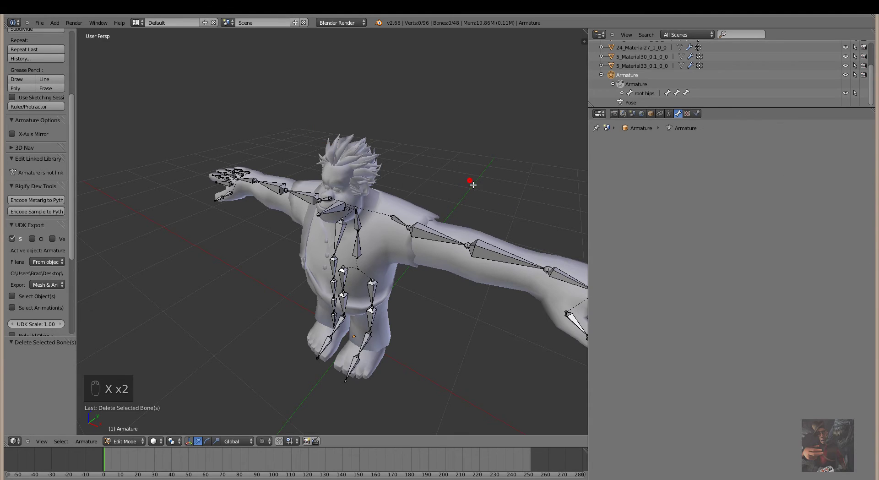
Examine the remaining armature bones from below, behind and in front of the model for leftover unused bones
middle_click_drag(477, 197, 470, 189)
middle_click_drag(452, 183, 489, 150)
scroll(467, 225, "up", 6)
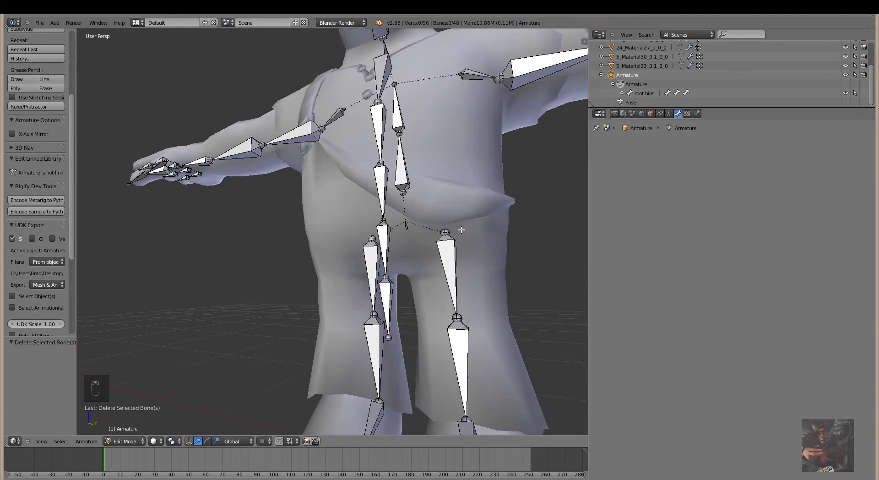
scroll(462, 224, "down", 3)
scroll(479, 225, "down", 3)
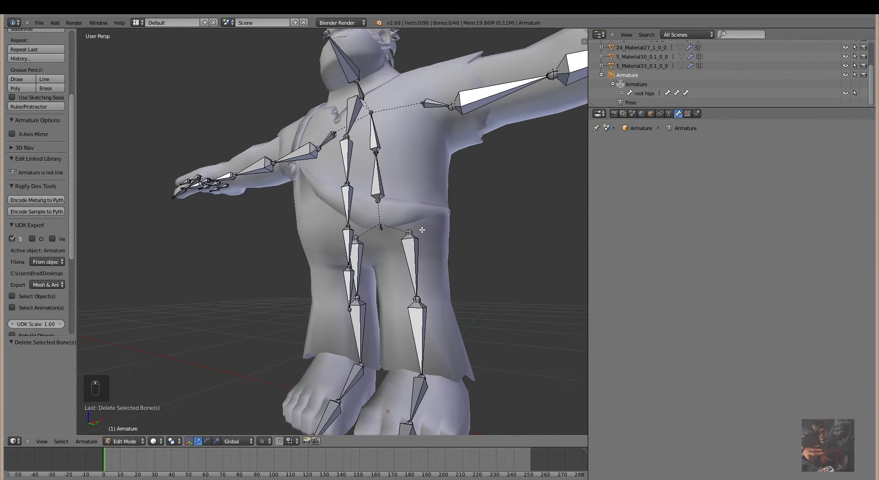
middle_click_drag(479, 225, 305, 230)
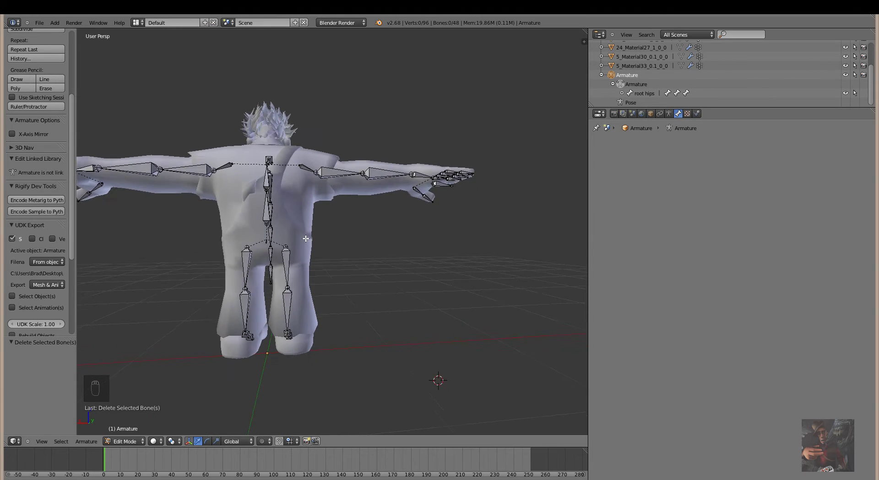
middle_click_drag(436, 381, 109, 249)
scroll(108, 250, "up", 4)
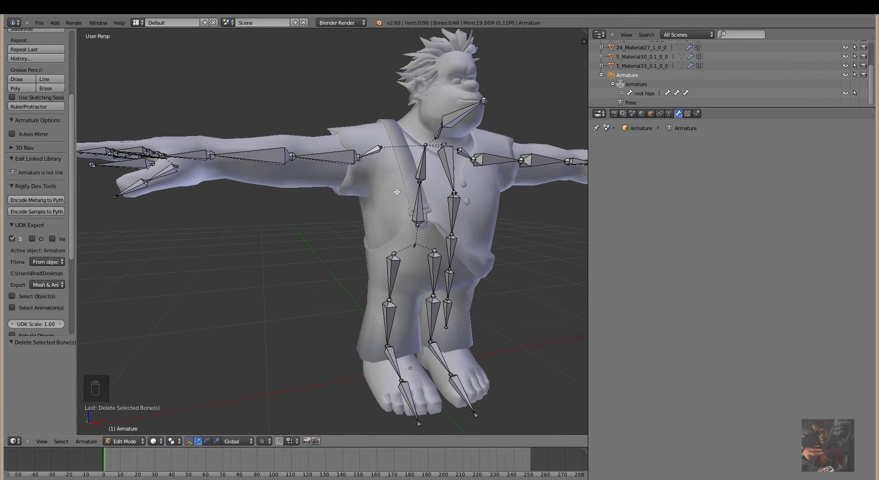
Delete the unused (unused) 8 bone in front of the chest and the next bone below it in the chain
right_click(452, 168)
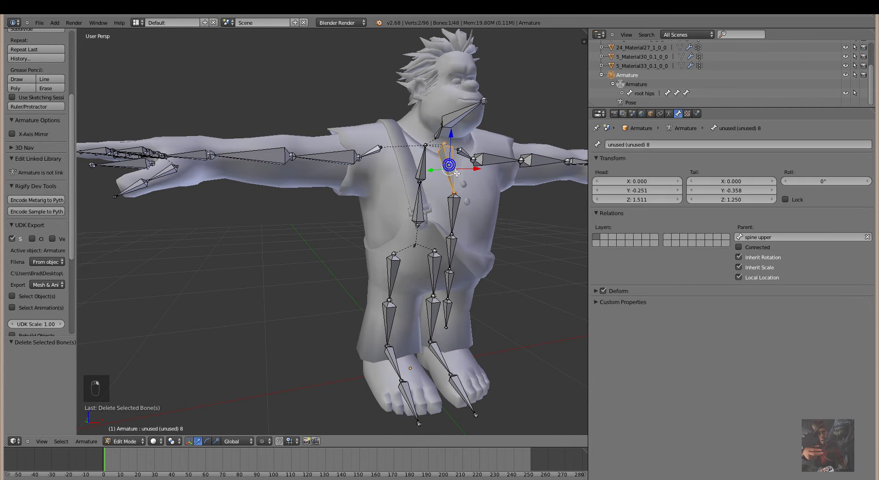
key("x")
left_click(475, 194)
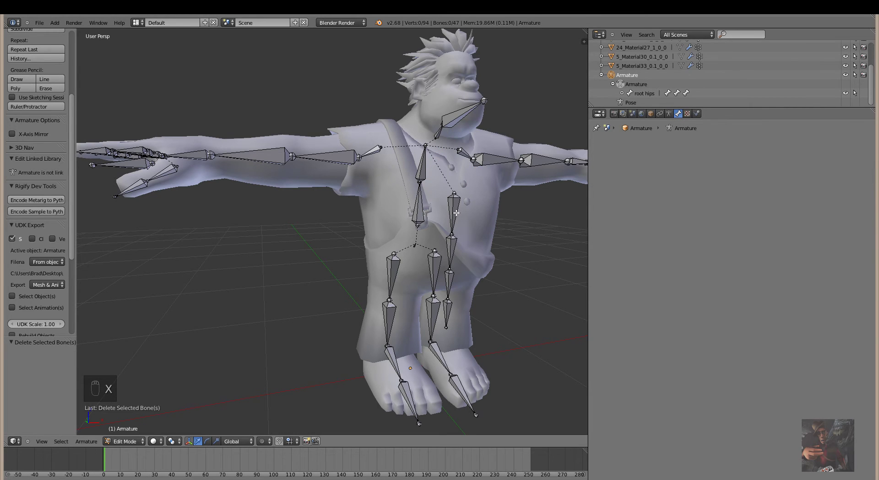
right_click(457, 212)
key("x")
left_click(478, 241)
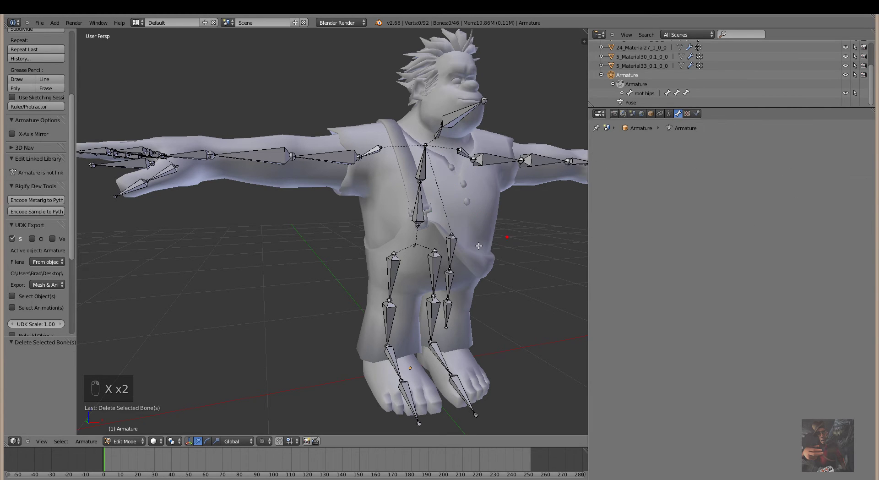
Delete the remaining three unused bones hanging in front of the hips and legs, including unused (unused) 10 and unused (unused) 11
right_click(452, 251)
key("x")
left_click(511, 272)
right_click(450, 274)
key("x")
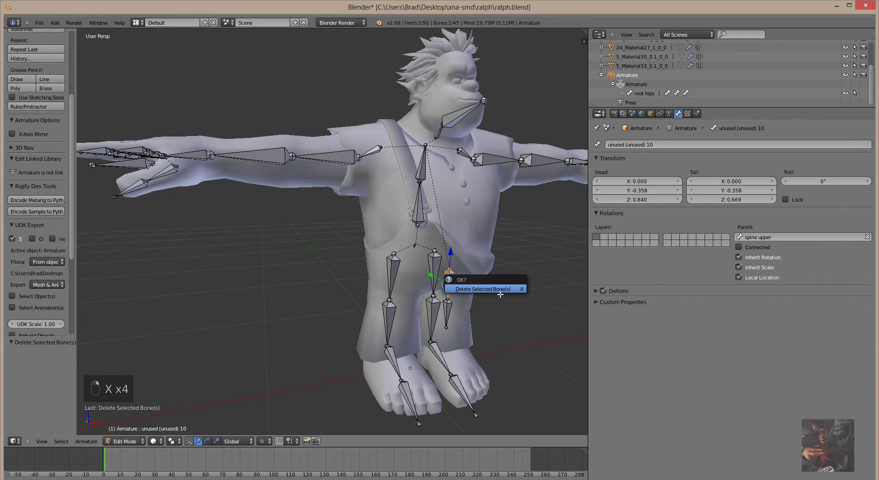
left_click(500, 293)
right_click(450, 308)
key("x")
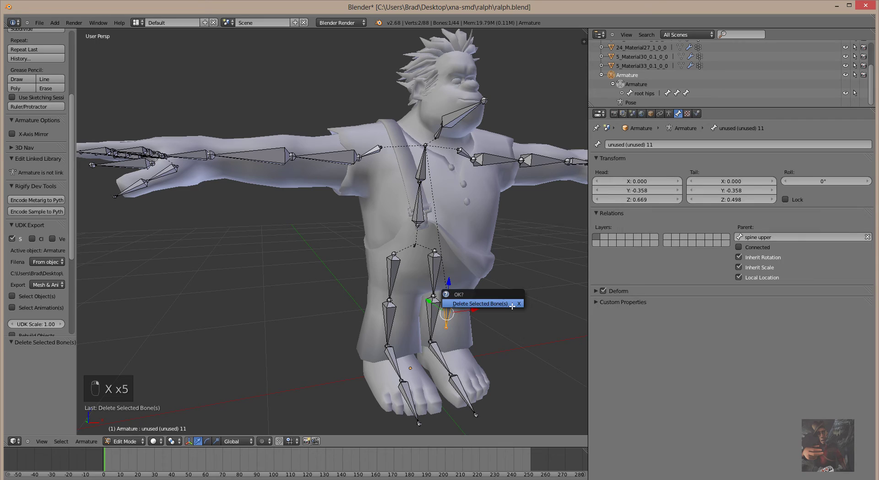
left_click(512, 305)
Rename the small root hips bone between the spine and the legs as pelvis
middle_click_drag(539, 315, 454, 323)
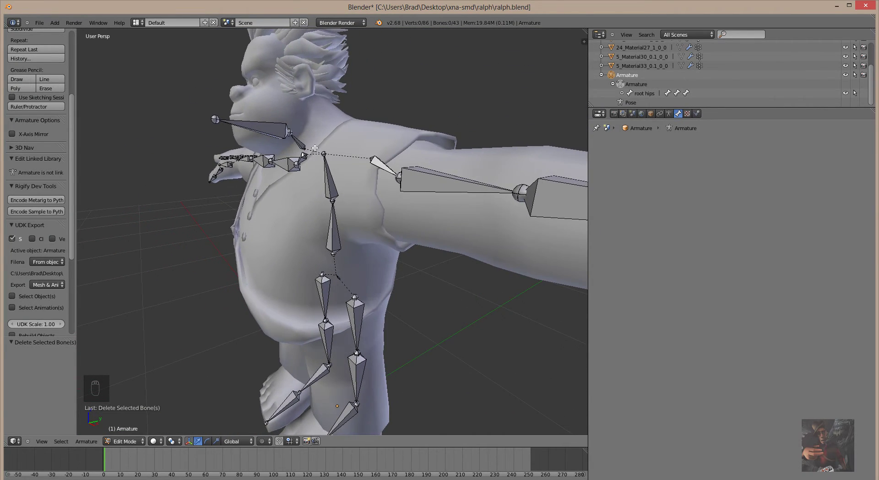
scroll(471, 236, "down", 3)
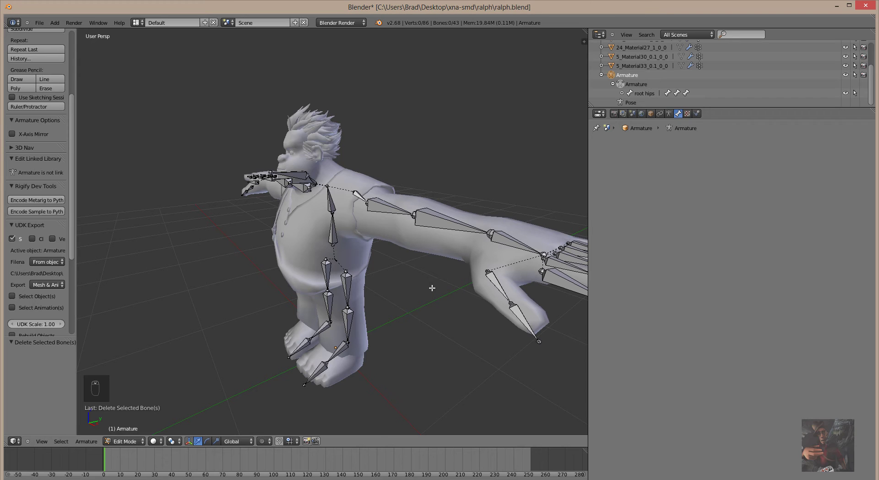
scroll(411, 275, "up", 4)
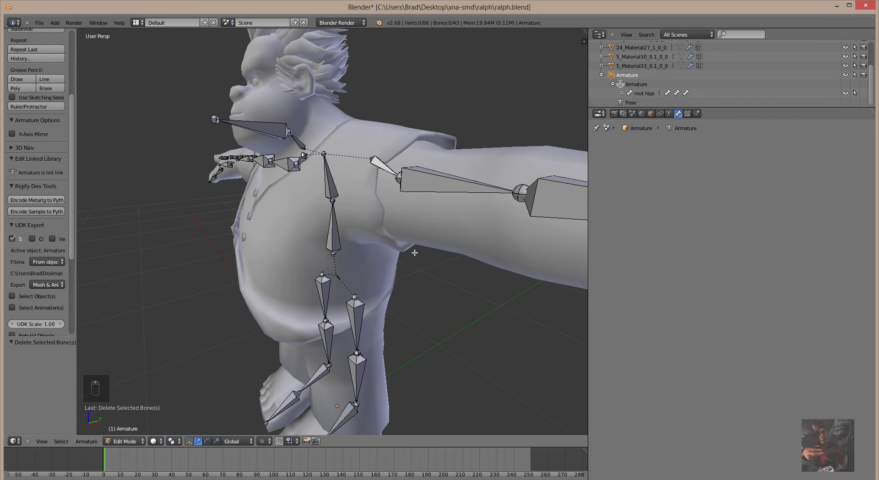
right_click(342, 280)
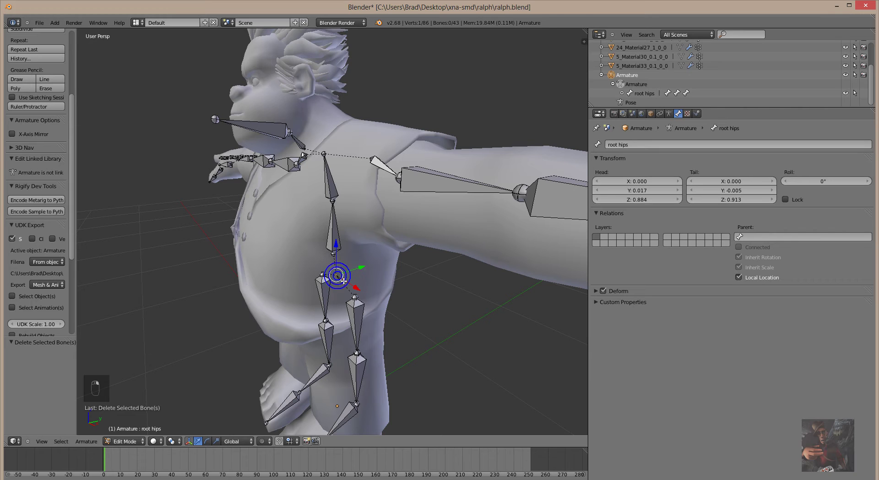
scroll(342, 282, "up", 4)
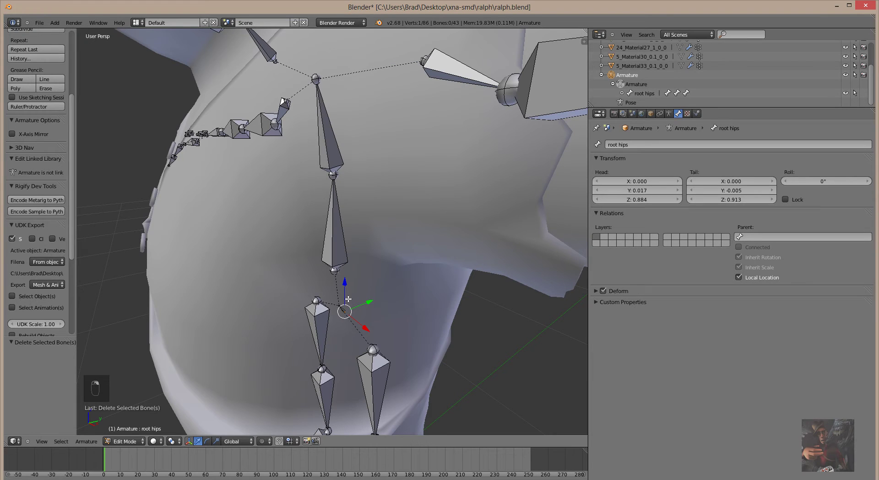
right_click(343, 312)
middle_click_drag(450, 353, 504, 325)
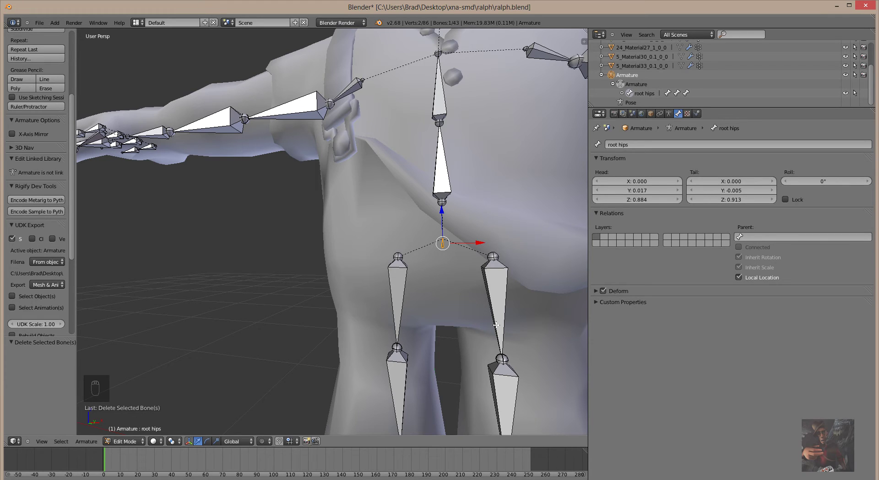
left_click(628, 145)
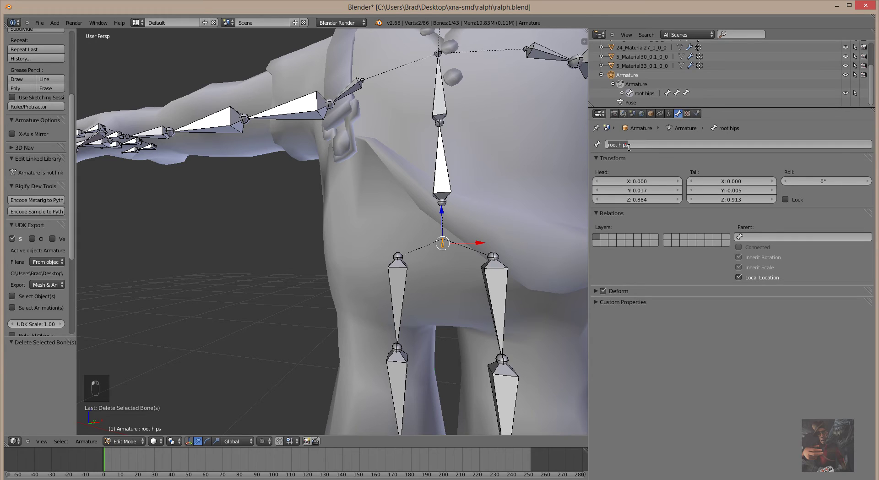
type("pelvis")
key("Return")
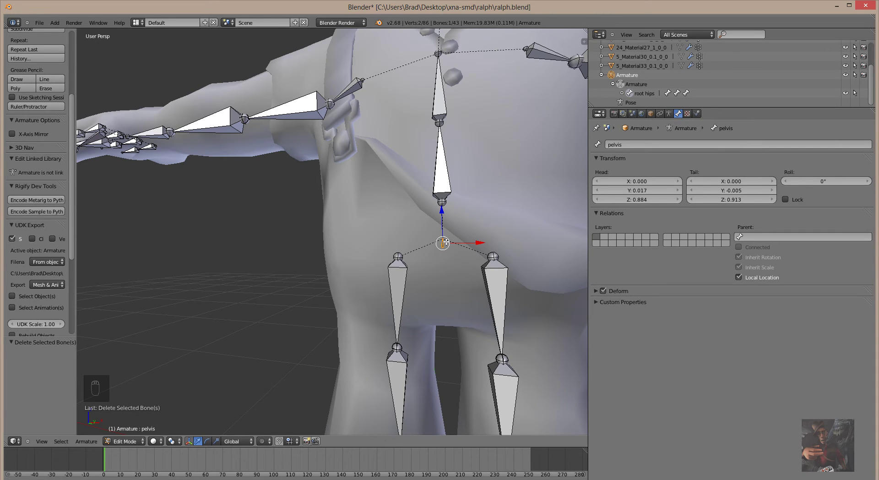
Examine the armature in perspective and orthographic projection, checking it from the front, right, top, back, left and bottom
key("KP_1")
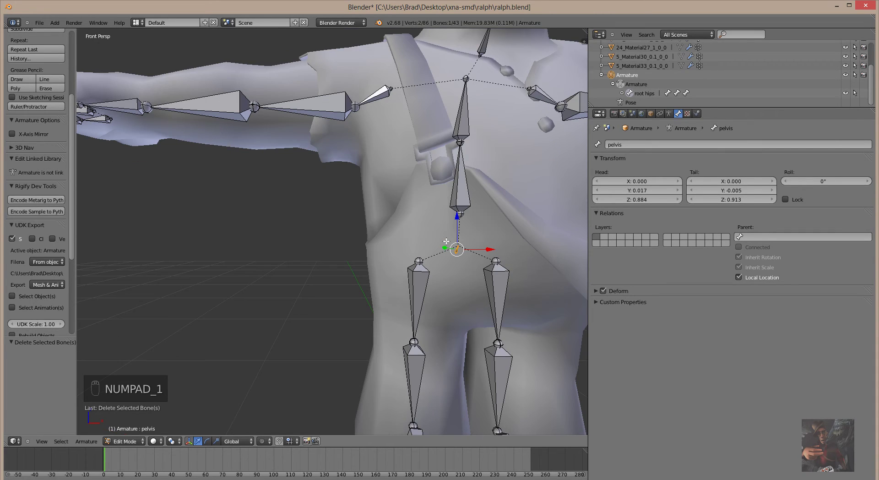
scroll(182, 244, "down", 6)
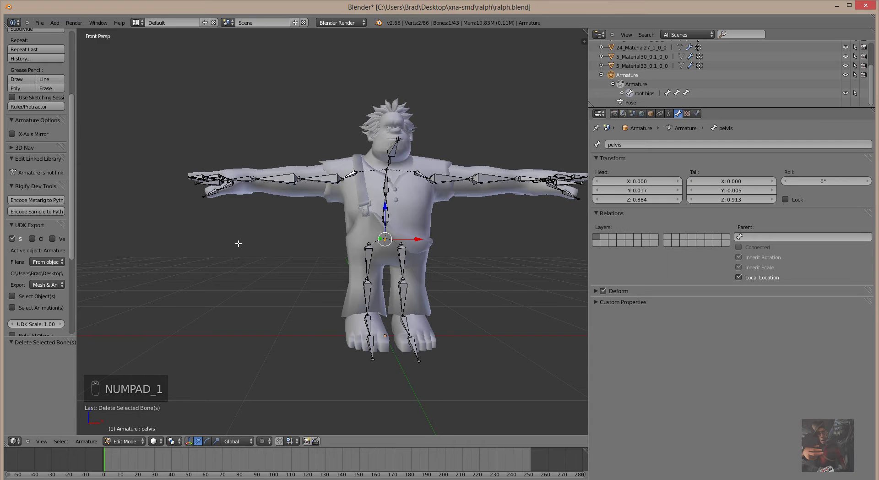
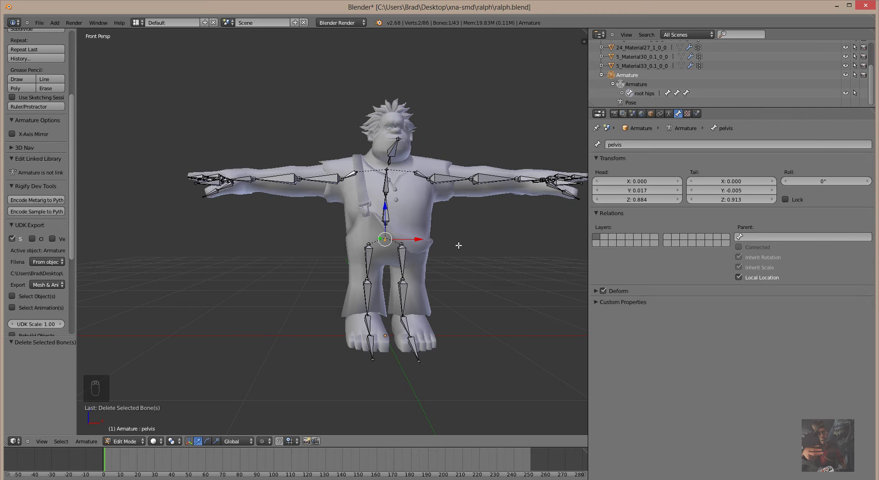
key("KP_5")
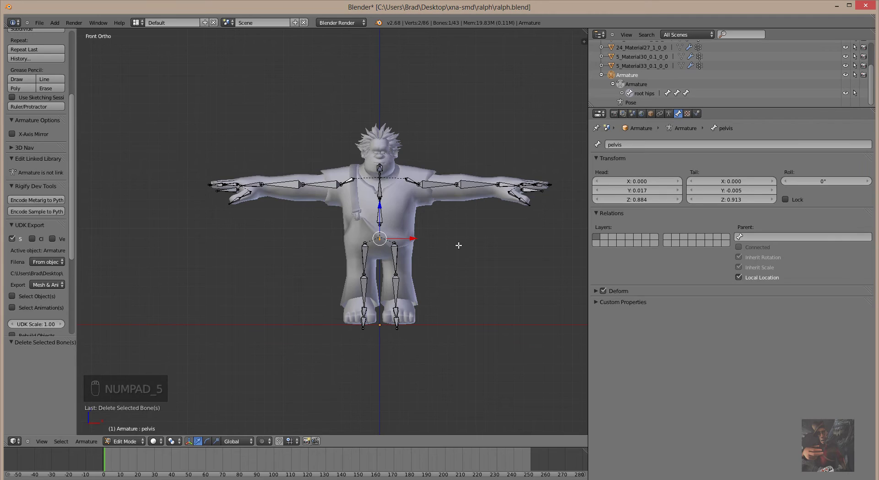
key("KP_5")
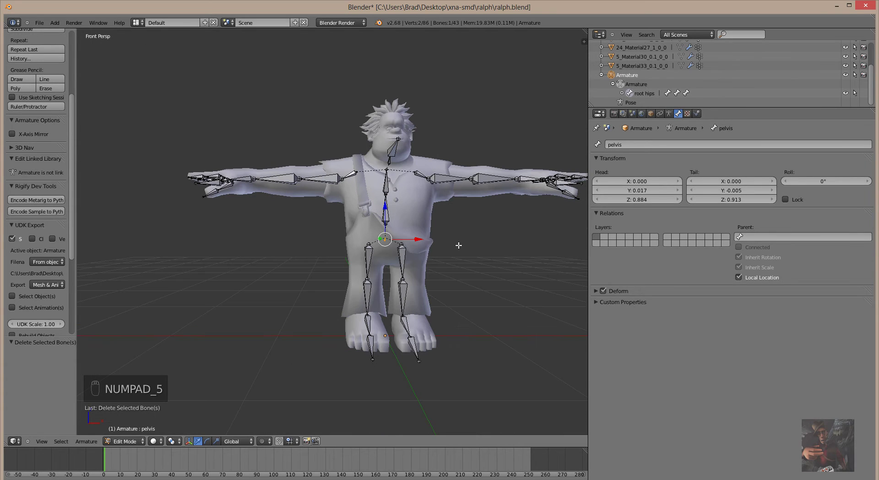
key("KP_5")
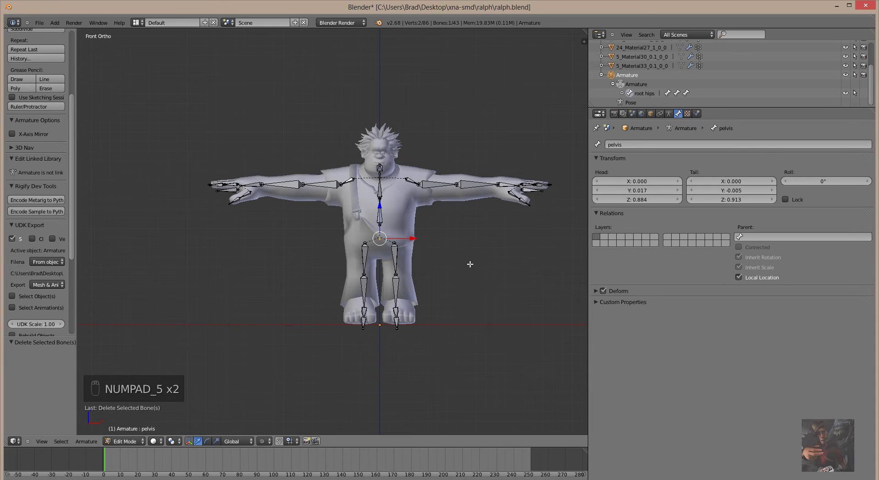
scroll(471, 265, "up", 2)
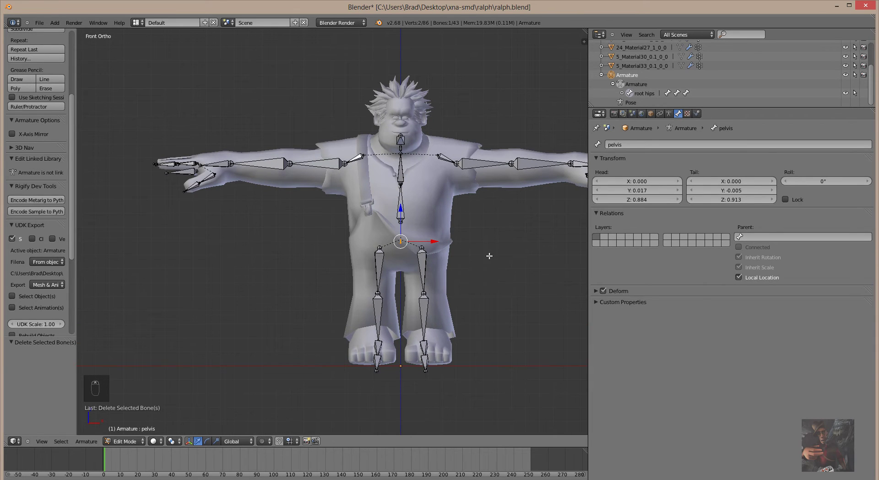
key("KP_1")
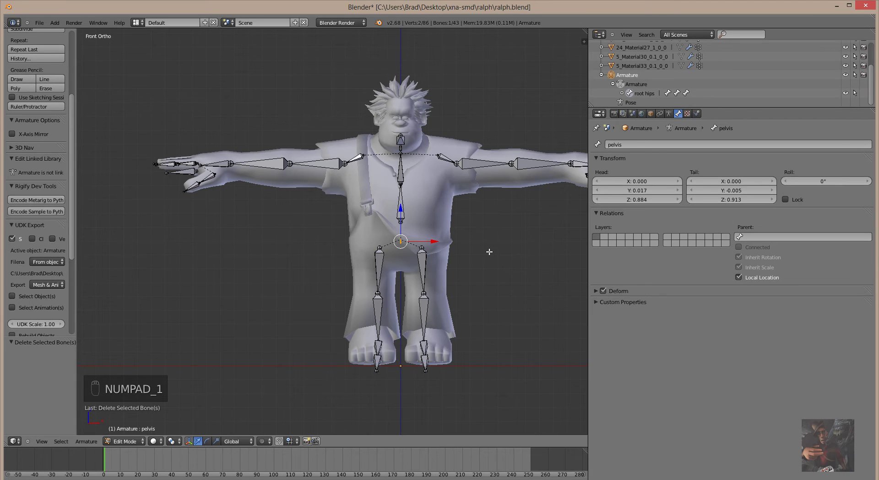
key("KP_3")
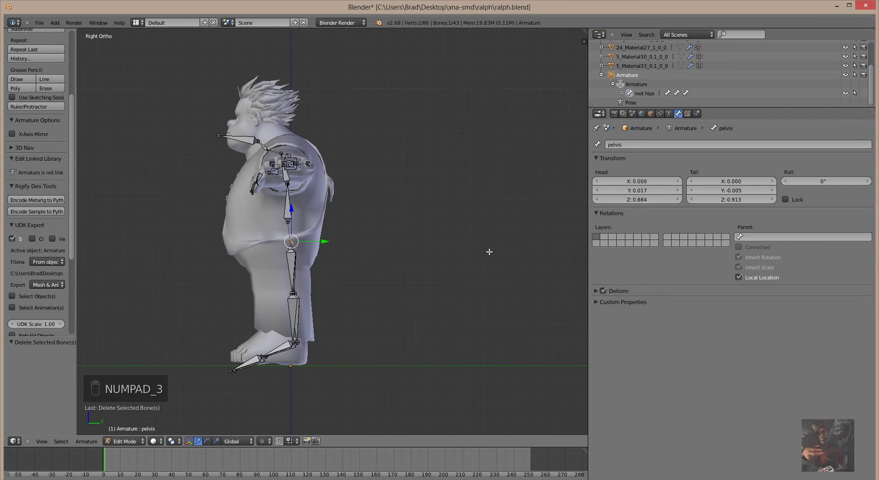
key("KP_7")
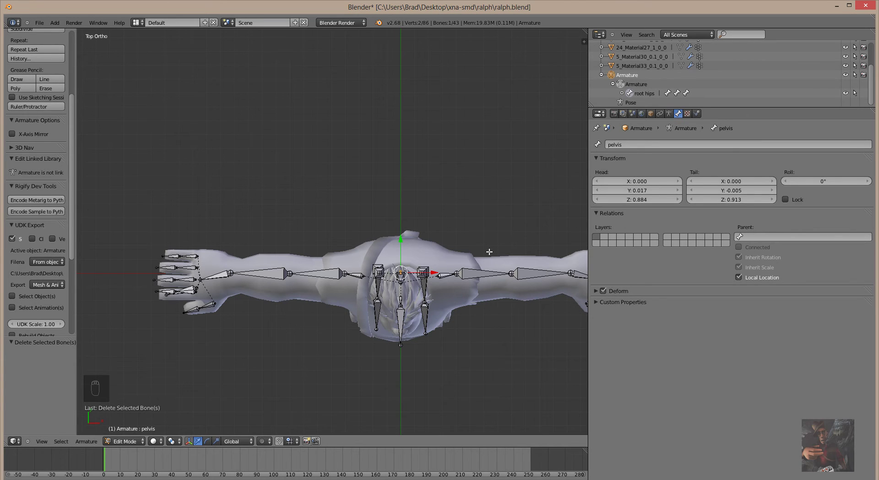
key("KP_1")
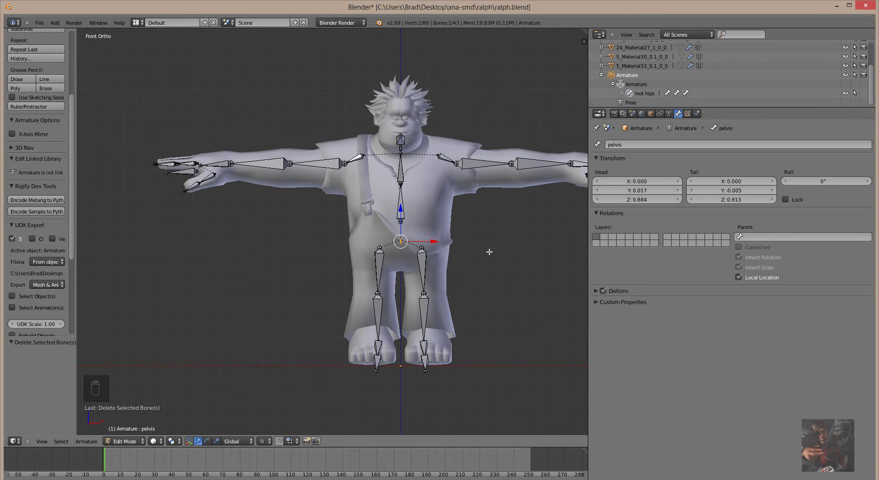
key("ctrl+KP_1")
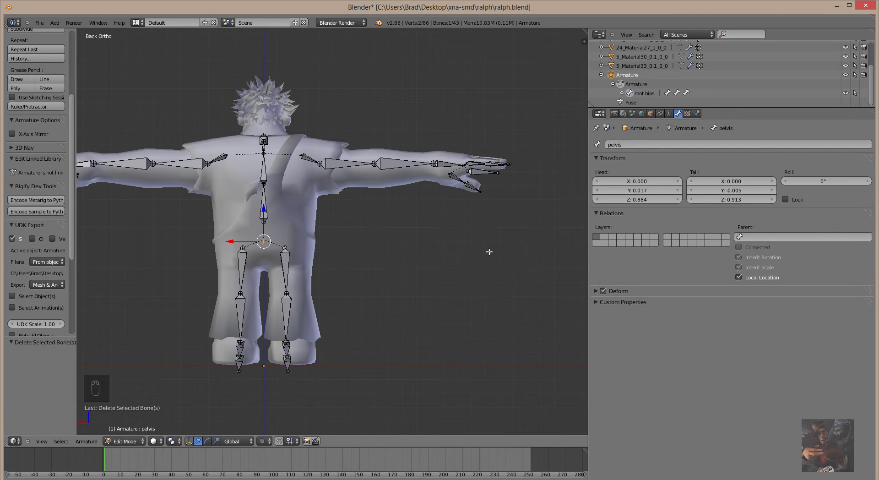
key("ctrl+KP_3")
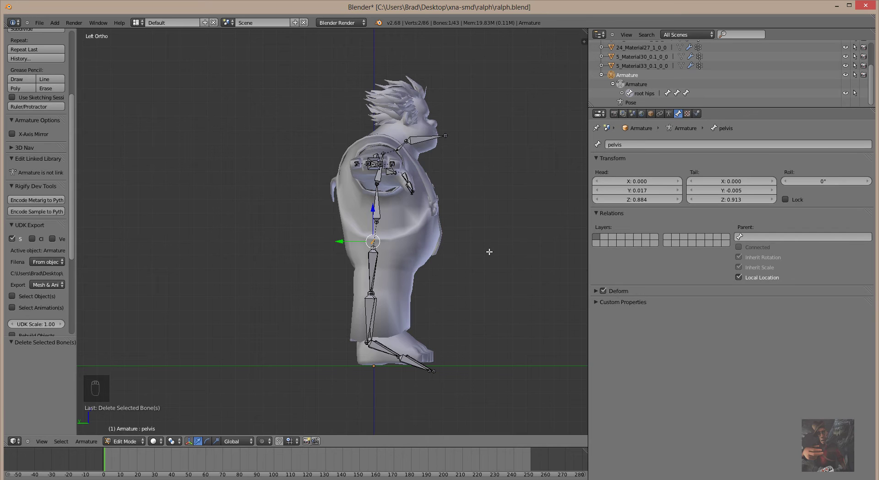
key("ctrl+KP_7")
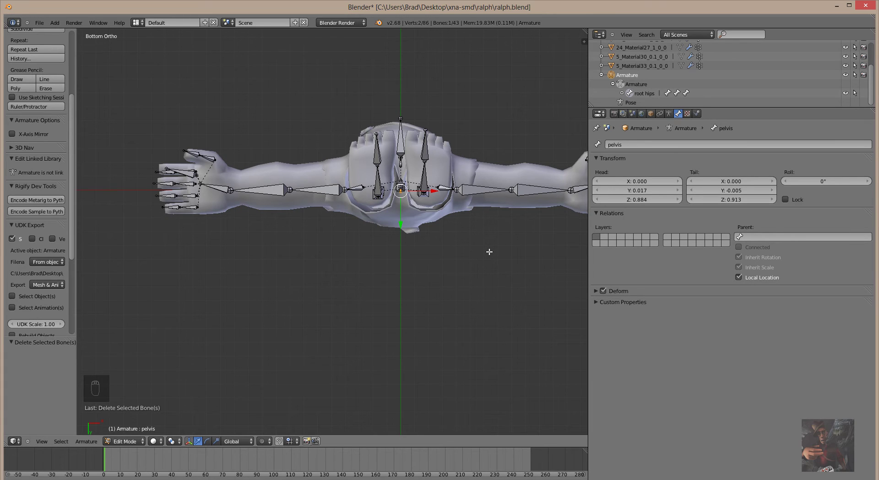
key("KP_1")
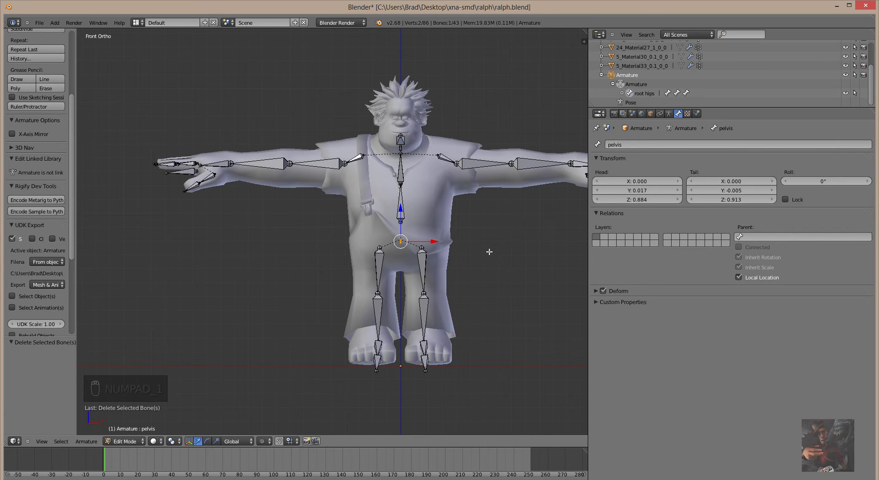
Inspect the armature's fit all the way around the model in orthographic projection, ending at the front
key("KP_6")
key("KP_6")
key("KP_6")
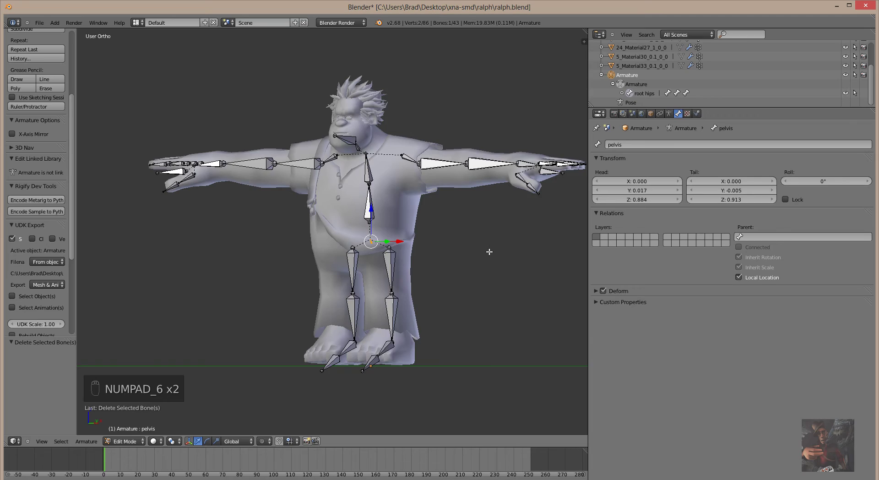
key("KP_6")
key("KP_6")
key("KP_6")
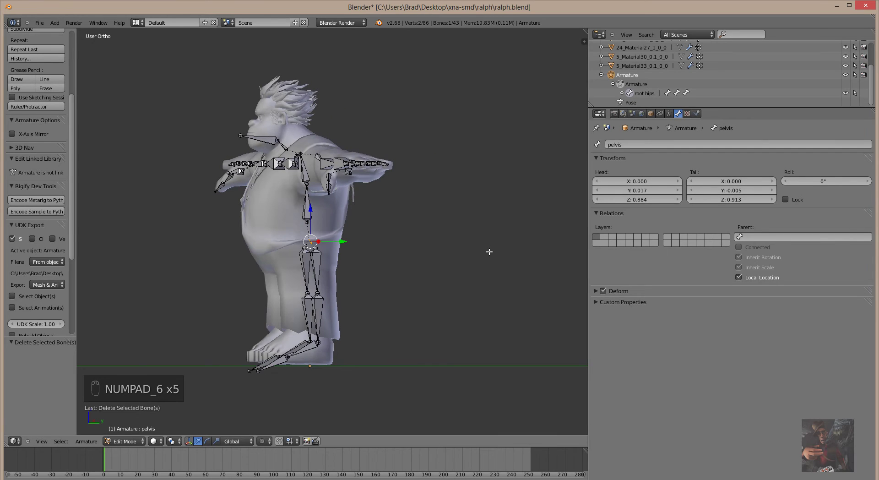
key("KP_6")
key("KP_6")
key("KP_6")
key("KP_6")
key("KP_6")
key("KP_6")
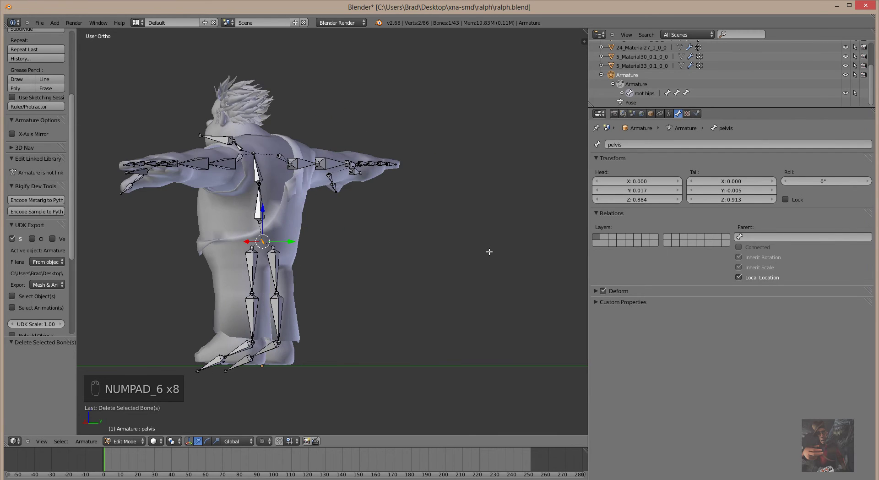
key("KP_6")
key("KP_6")
key("KP_6")
key("KP_6")
key("KP_6")
key("KP_6")
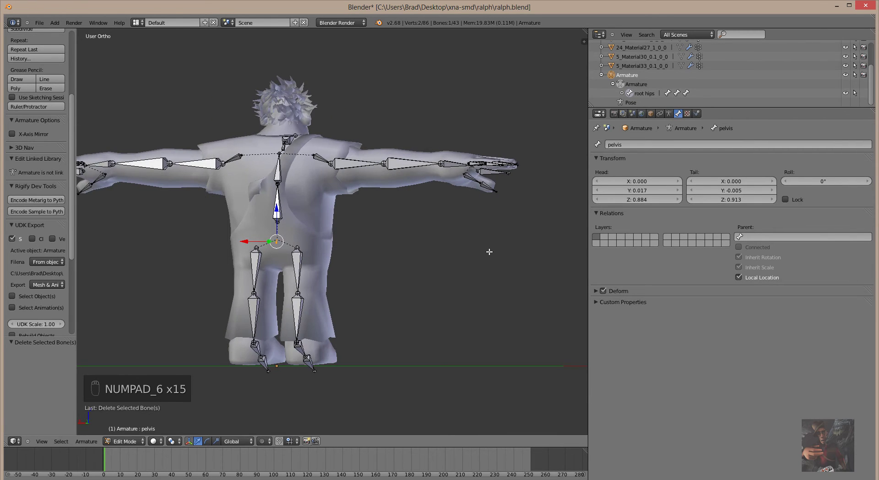
key("KP_6")
key("KP_6")
key("KP_6")
key("KP_6")
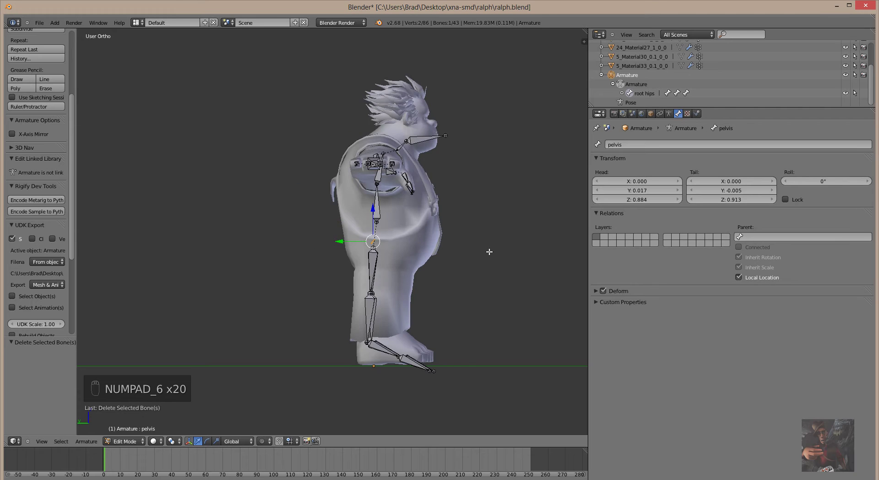
key("KP_6")
key("KP_6")
key("KP_6")
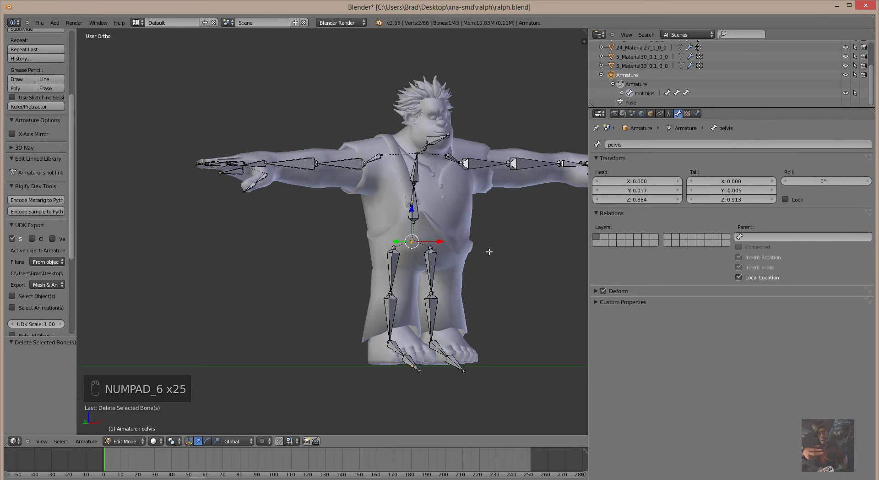
key("KP_1")
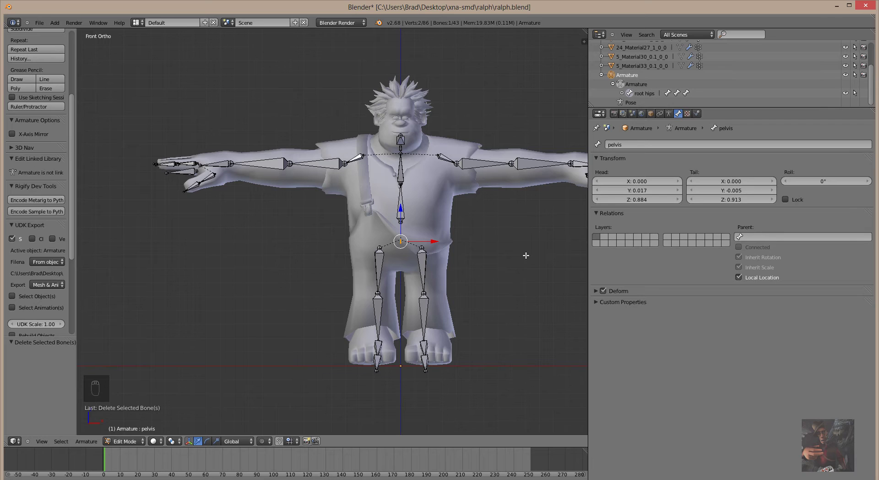
Move the pelvis bone straight down along the global Z axis by about 0.121
middle_click_drag(526, 254, 419, 250, "shift")
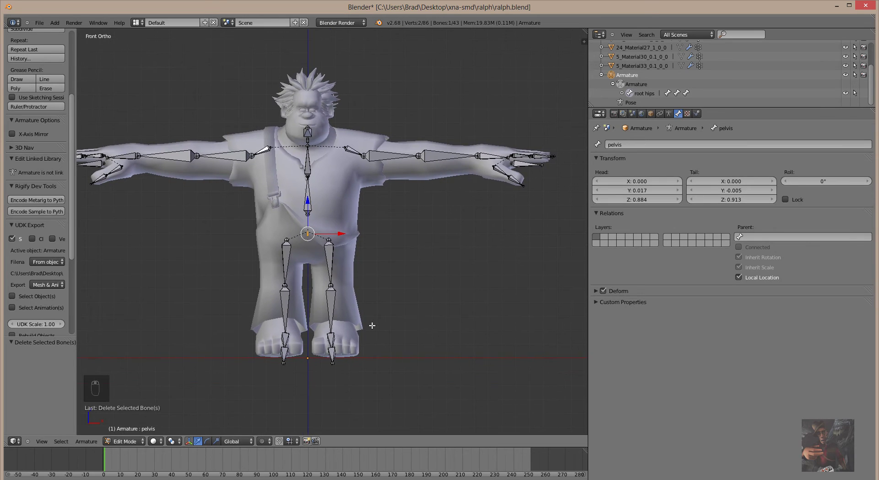
scroll(370, 323, "up", 6)
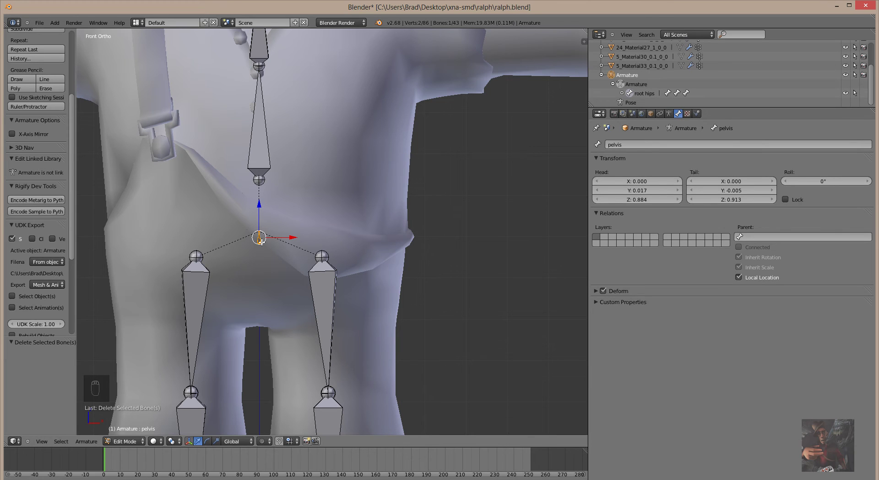
key("g")
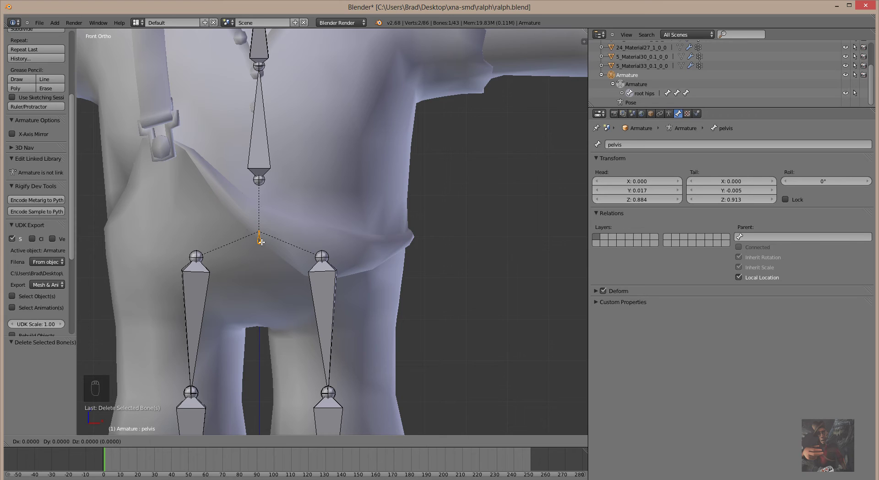
key("z")
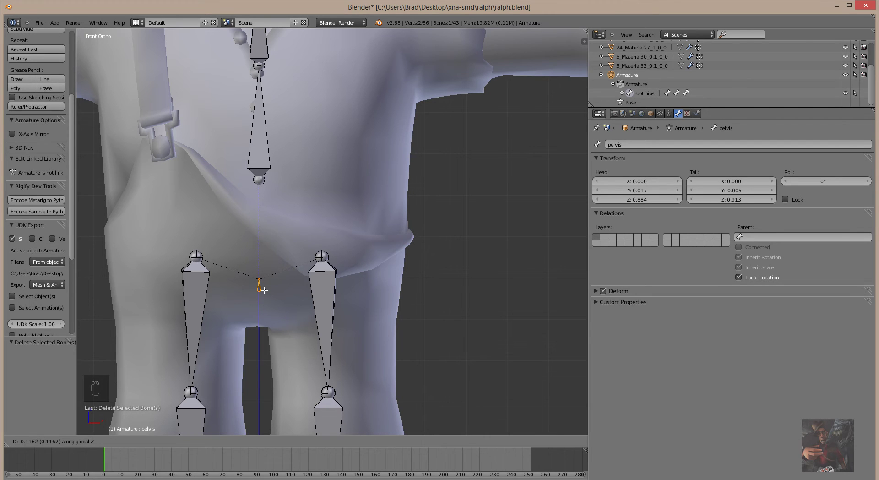
left_click(265, 291)
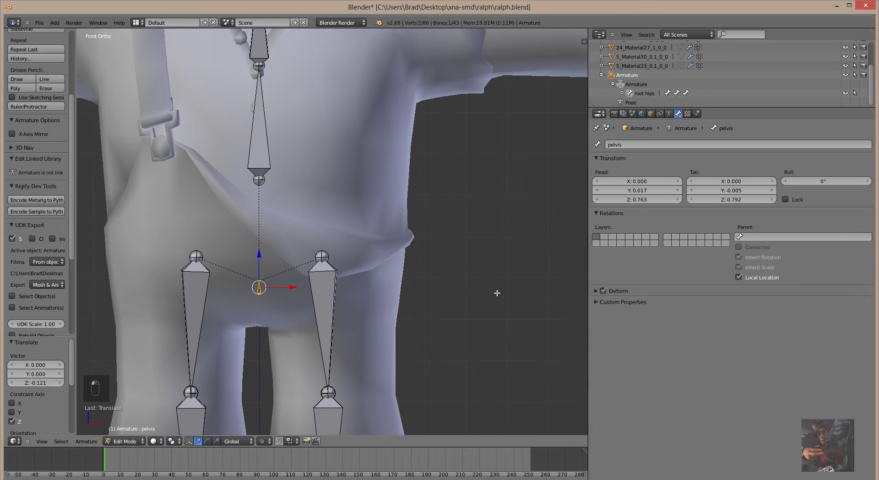
Extrude a new bone about 0.068 long straight up along Z from the pelvis bone's upper end
scroll(497, 307, "up", 2)
scroll(499, 293, "up", 1)
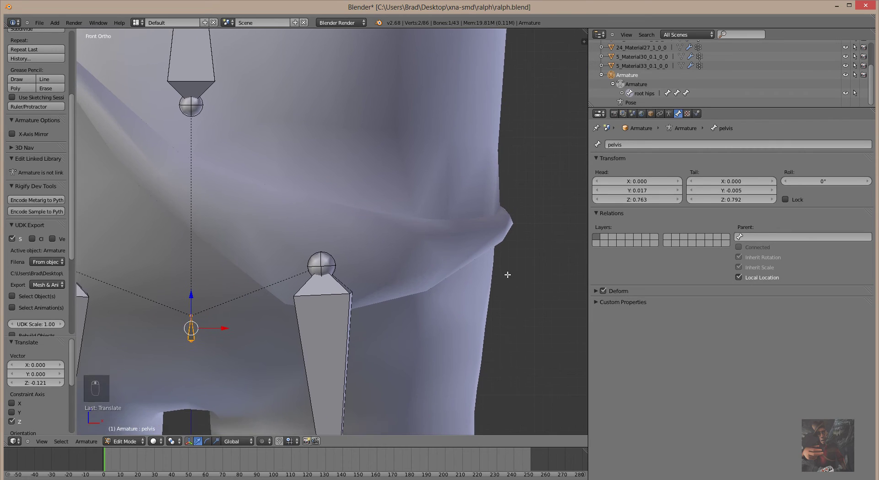
middle_click_drag(508, 274, 560, 190, "shift")
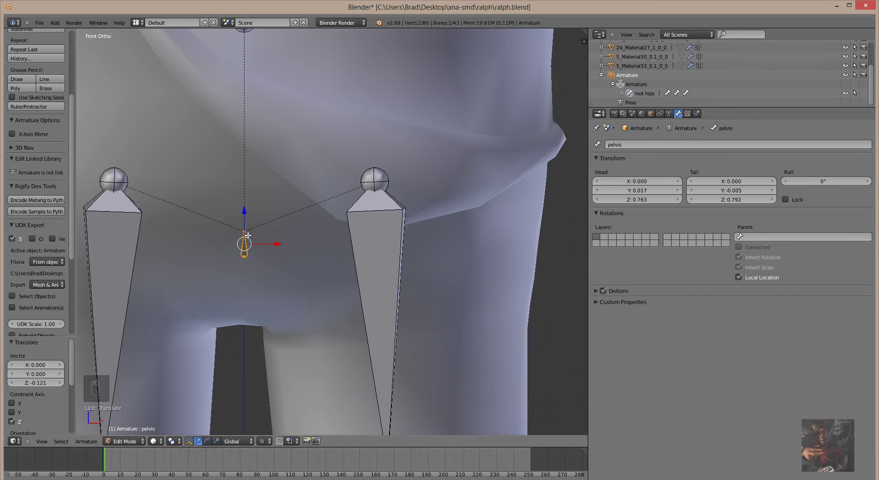
right_click(247, 234)
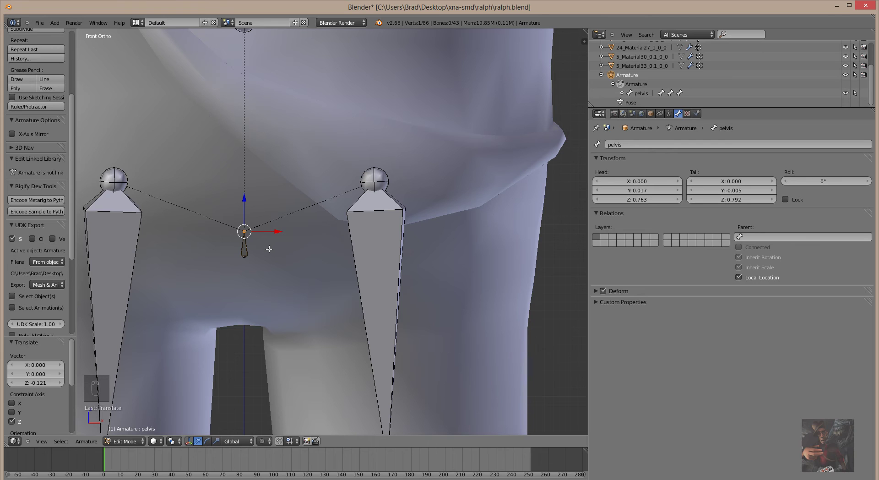
key("e")
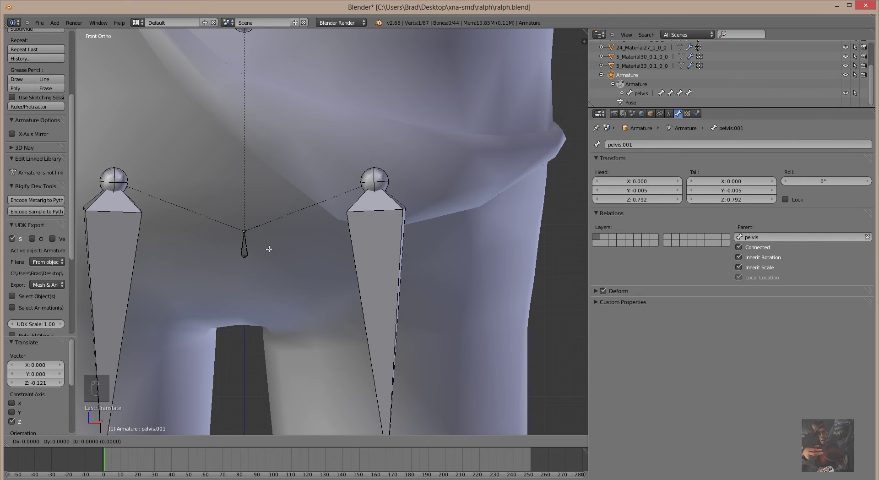
key("z")
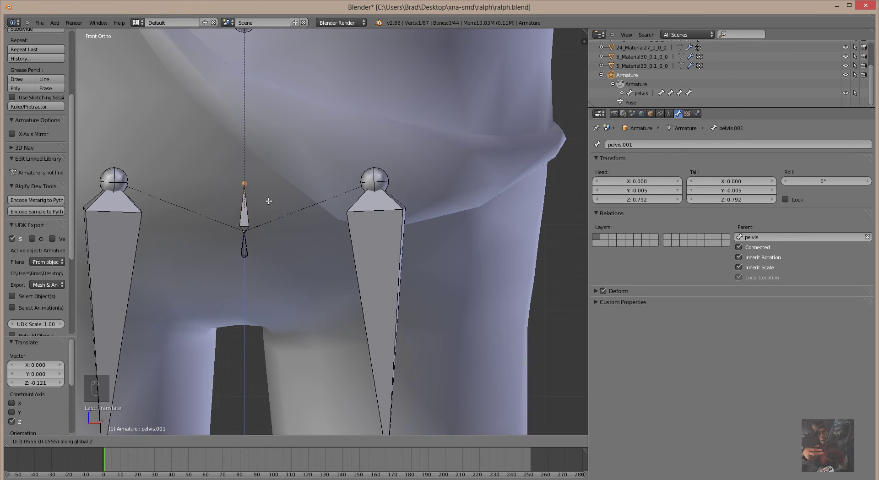
left_click(268, 199)
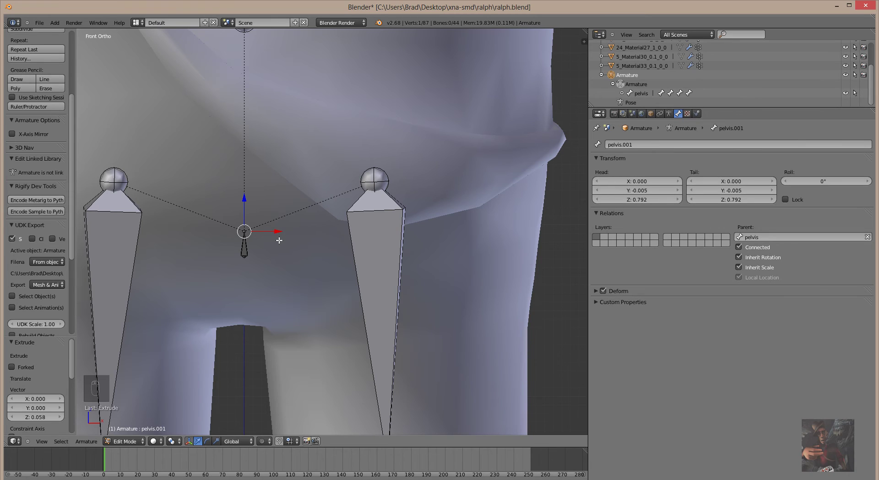
key("g")
key("z")
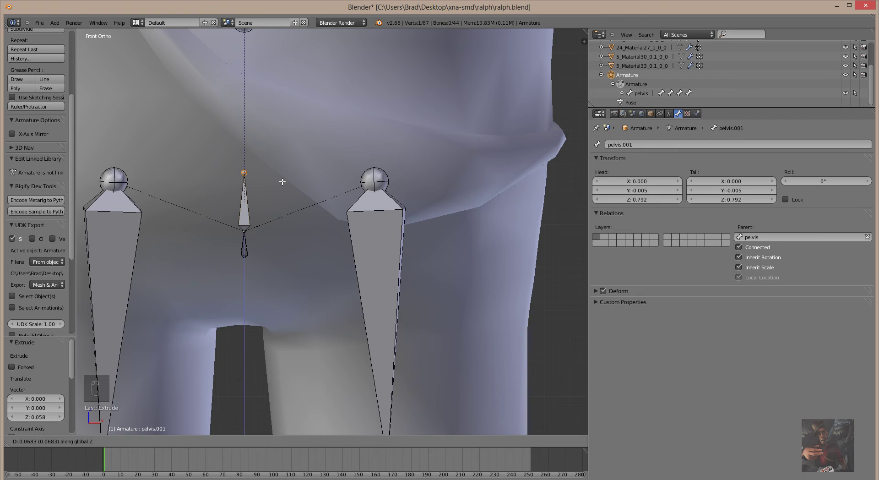
left_click(282, 182)
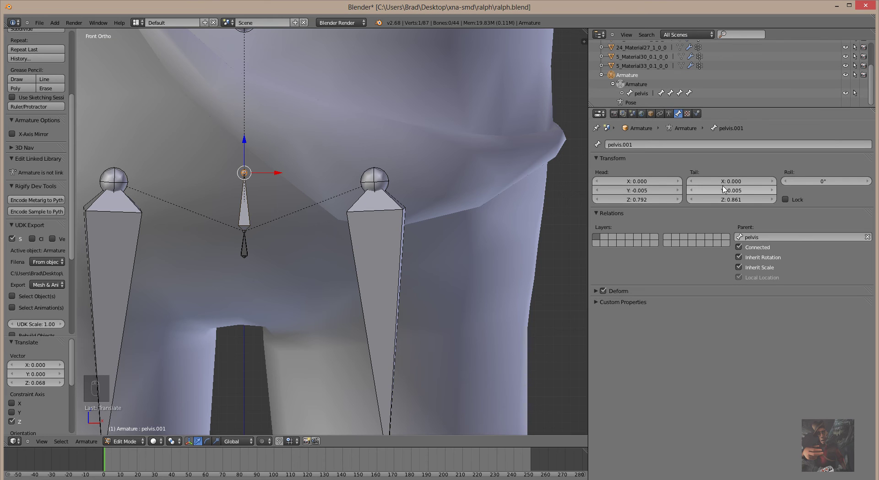
Disconnect the new bone from its pelvis parent and move it up along Z by about 0.065
left_click(739, 247)
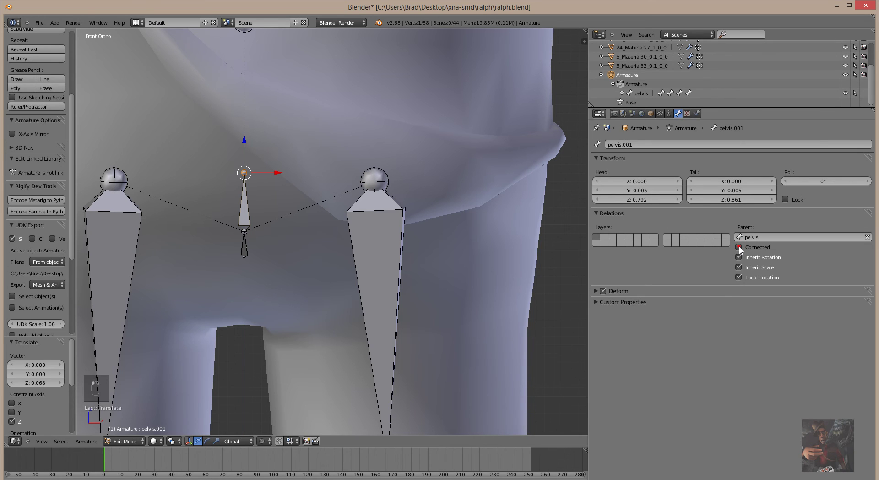
right_click(250, 214)
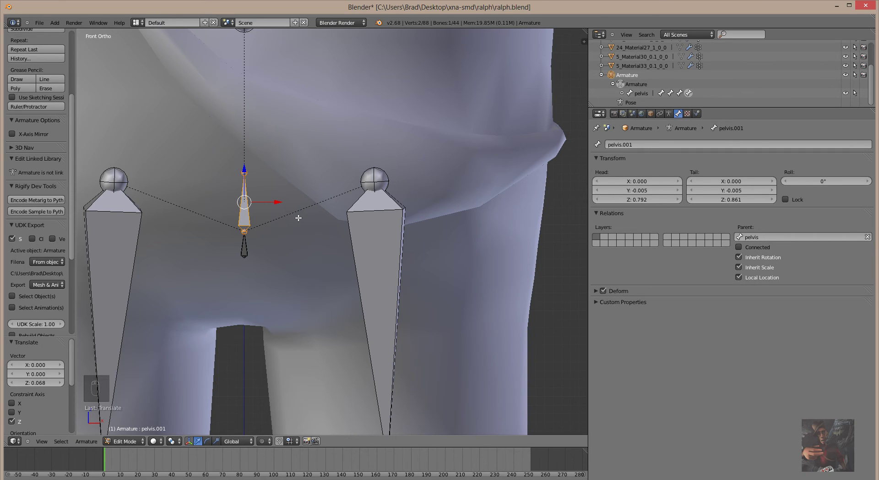
key("g")
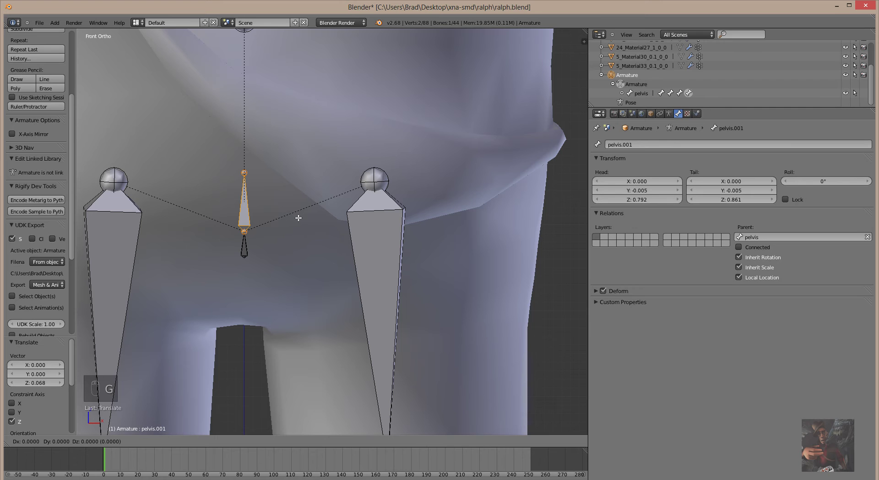
key("z")
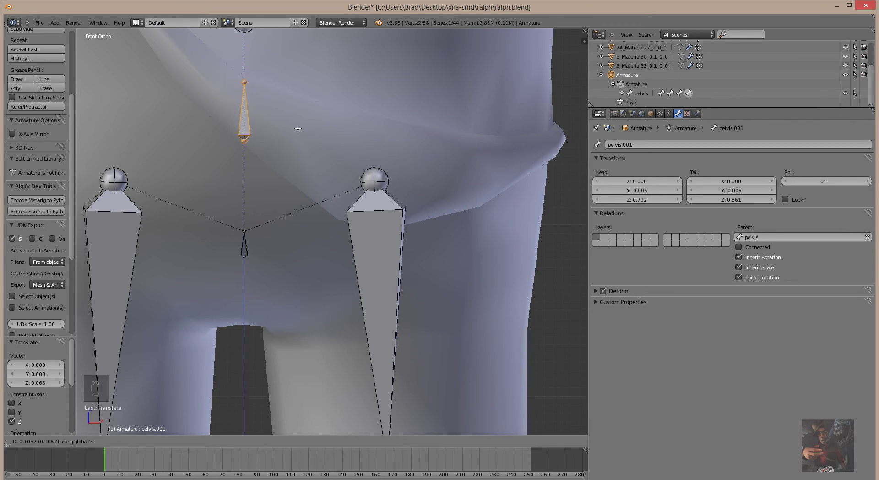
left_click(294, 162)
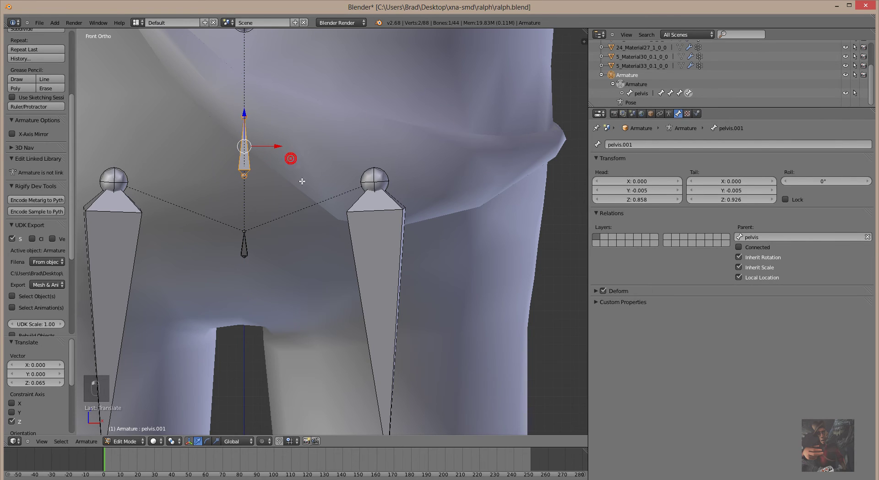
Rename the new bone above the pelvis as root hip
left_click(637, 146)
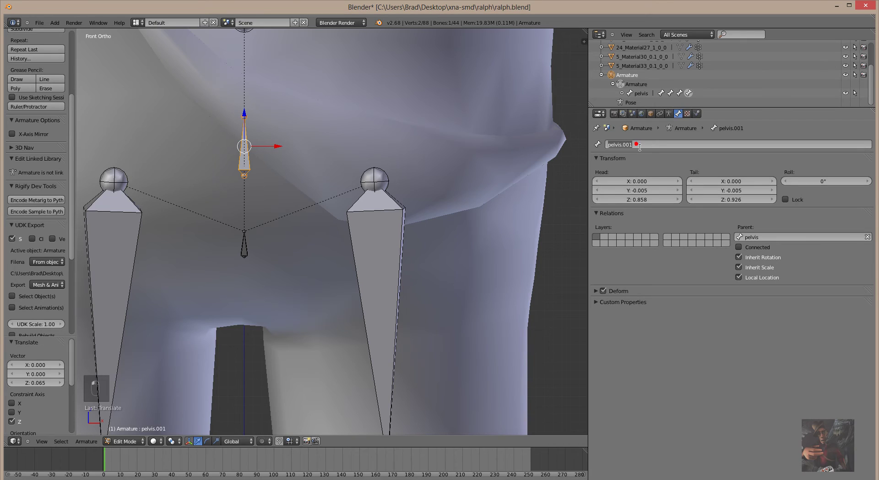
type("root hip")
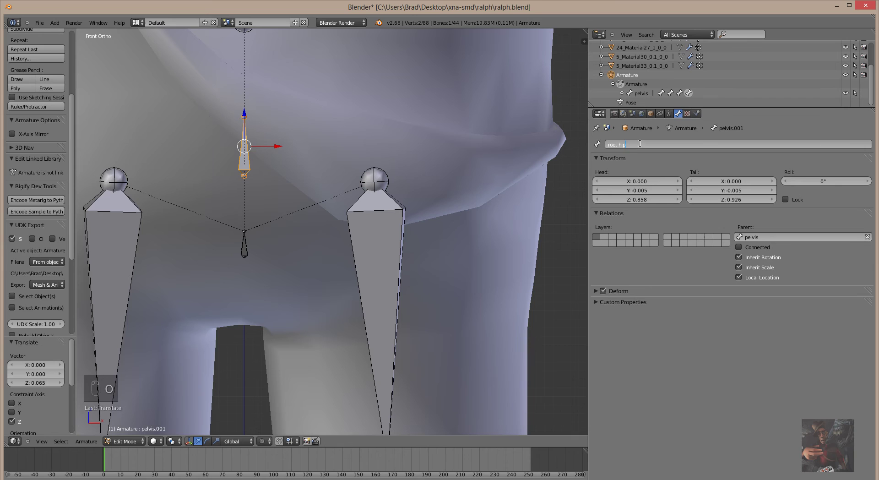
key("Return")
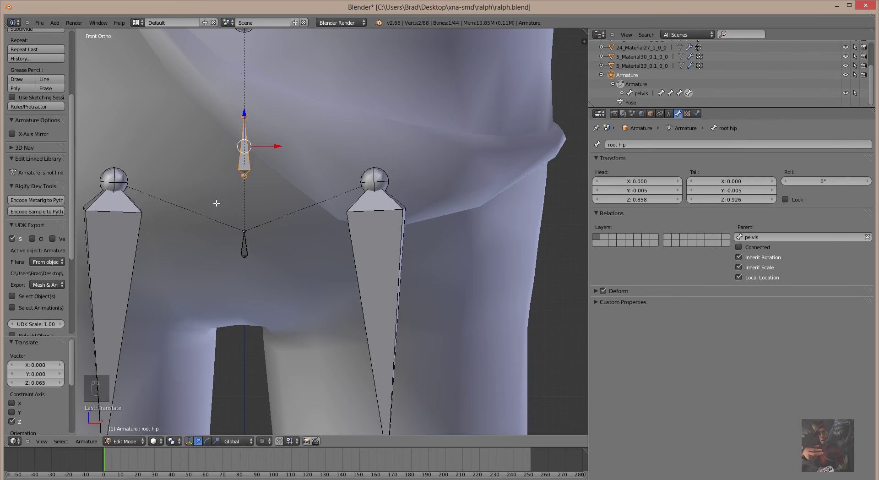
Switch the armature to Pose Mode and test-rotate the pelvis and root hip bones without keeping the rotations
right_click(248, 259)
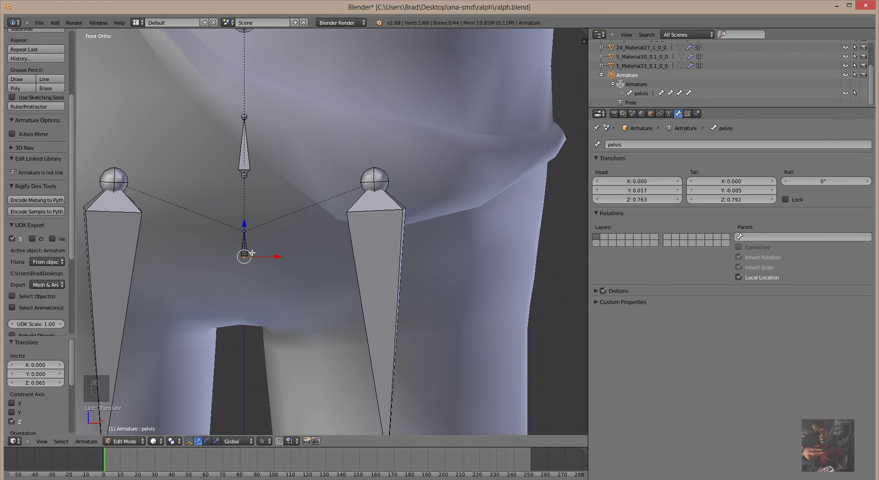
right_click(246, 245)
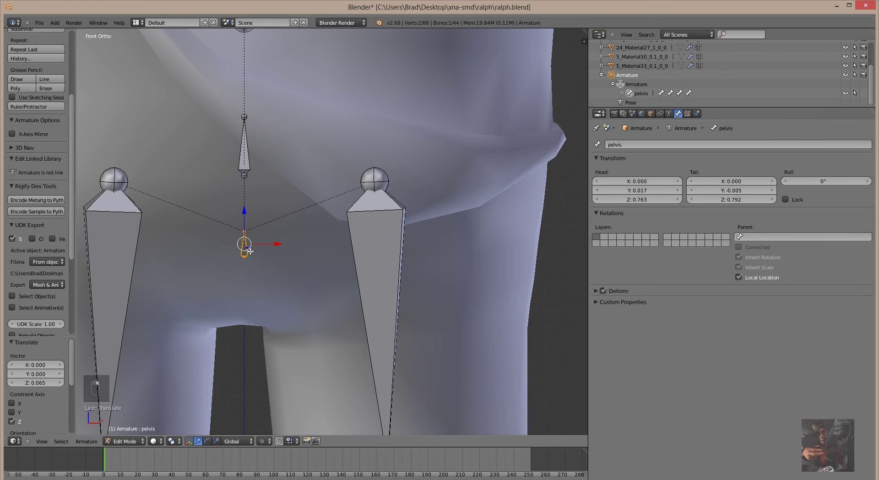
left_click(127, 442)
left_click(128, 414)
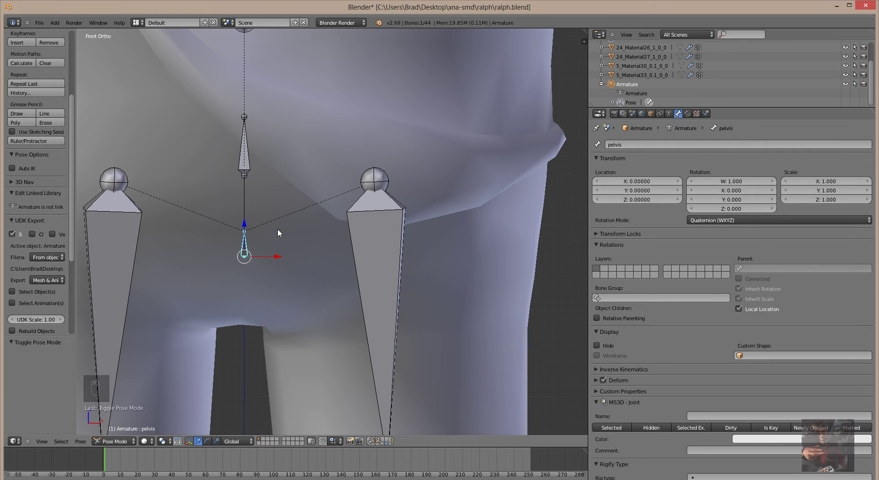
key("r")
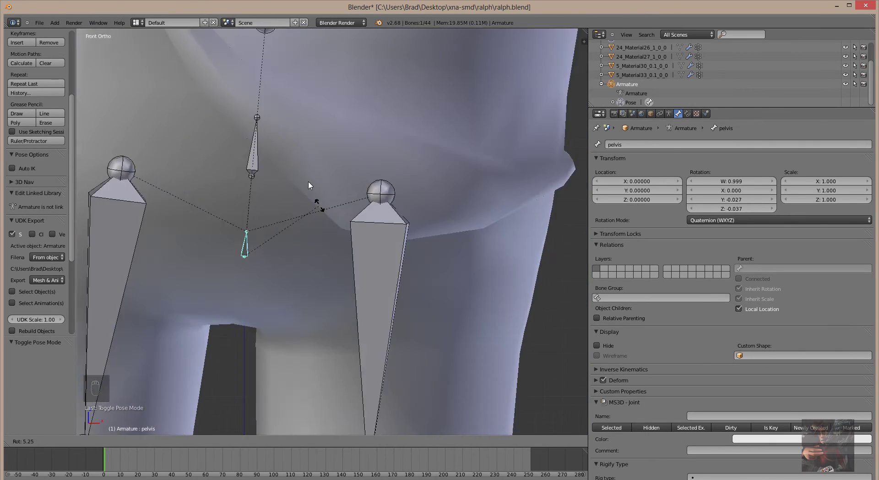
right_click(312, 202)
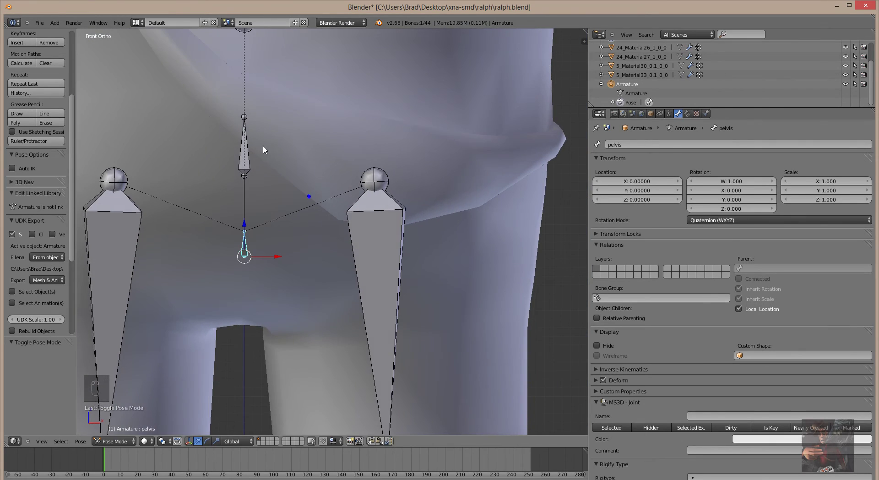
right_click(244, 151)
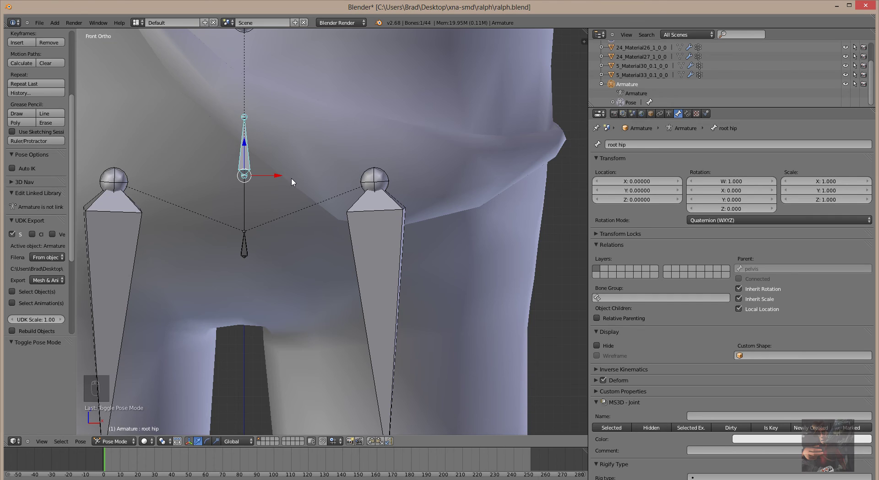
key("r")
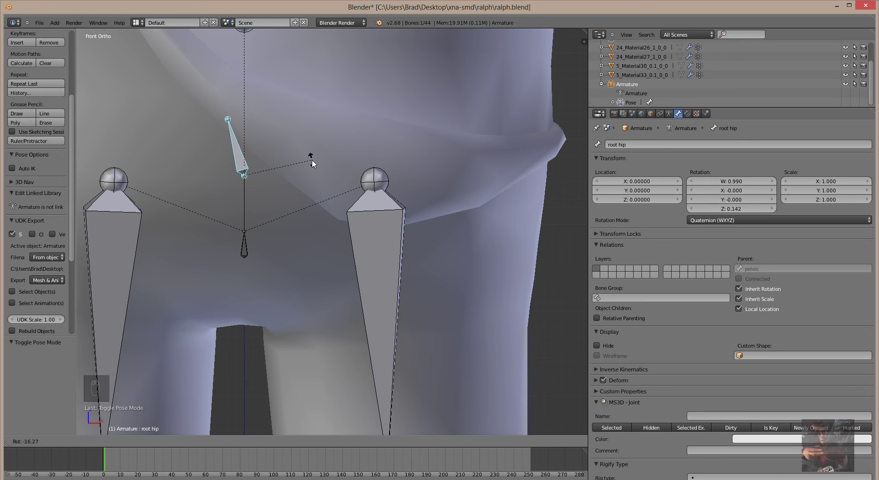
right_click(320, 179)
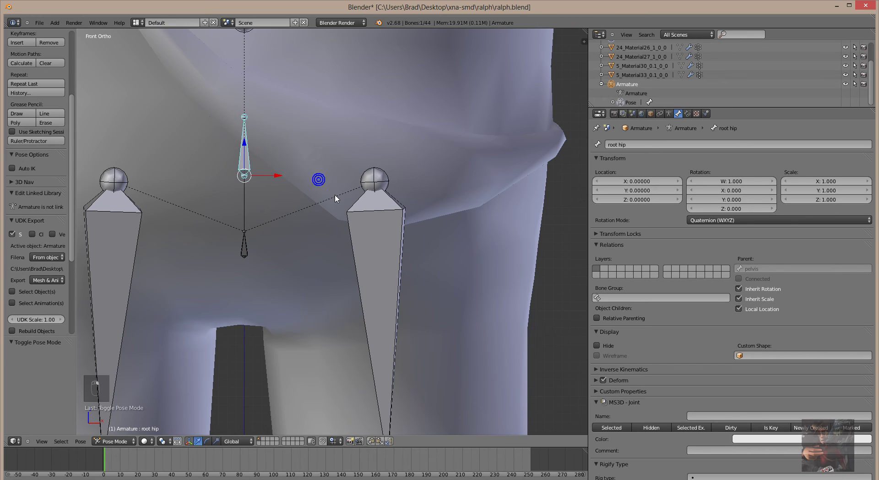
Test-rotate the leg left toes and leg left knee bones, cancelling each rotation to keep the rest pose
scroll(336, 197, "down", 7)
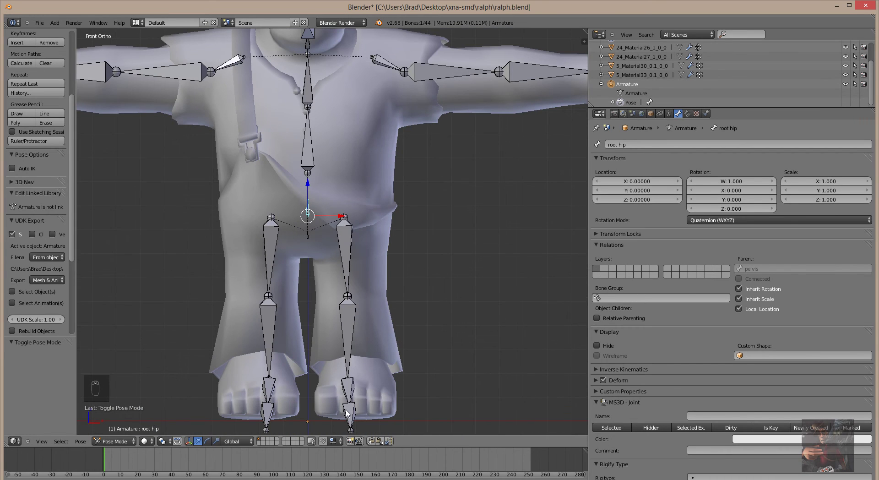
right_click(350, 416)
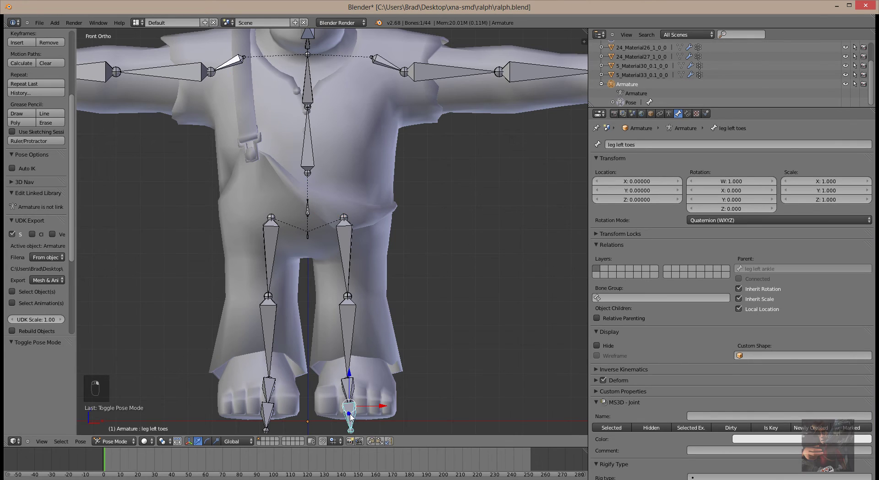
key("r")
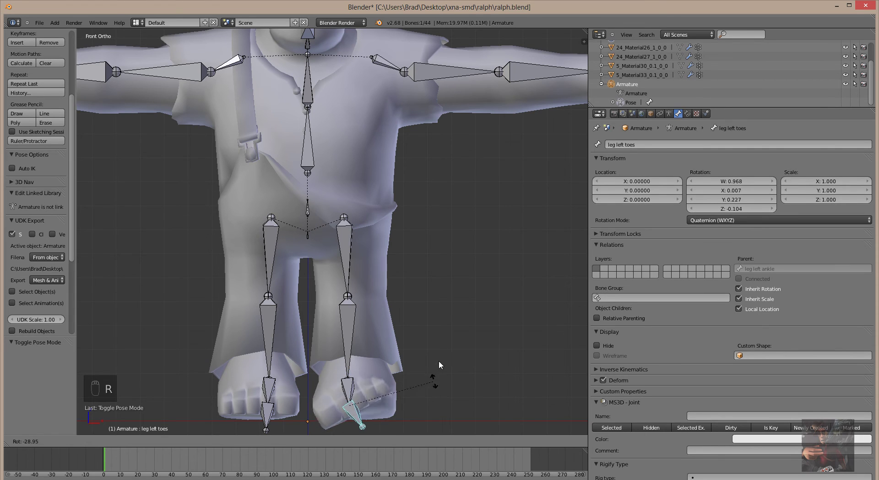
right_click(416, 397)
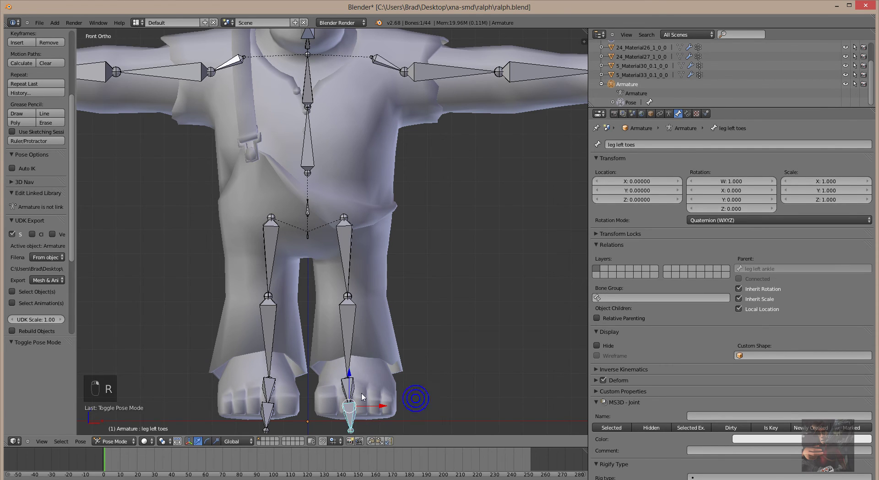
right_click(349, 384)
key("r")
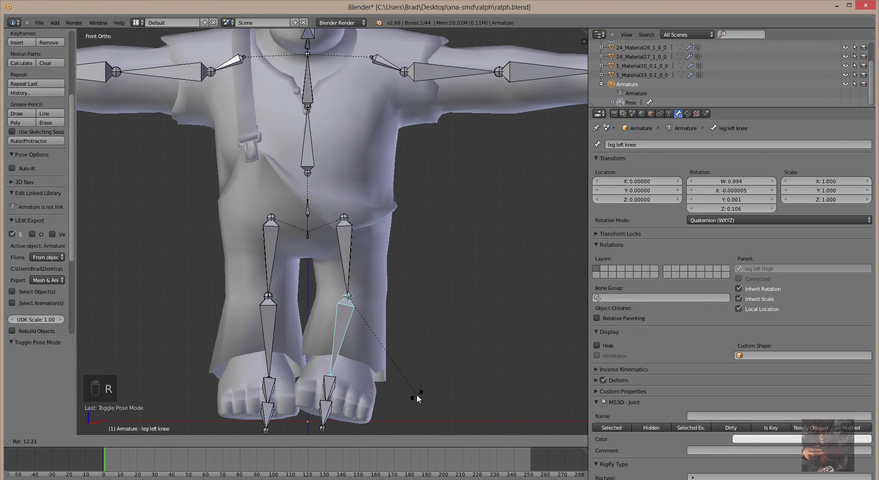
right_click(433, 368)
Test-rotate the leg left ankle and leg left thigh bones without keeping the rotations
right_click(354, 387)
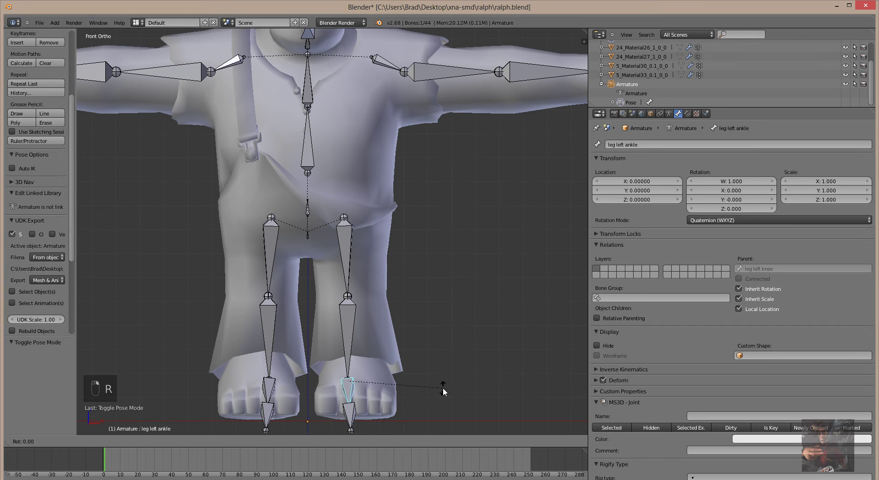
key("r")
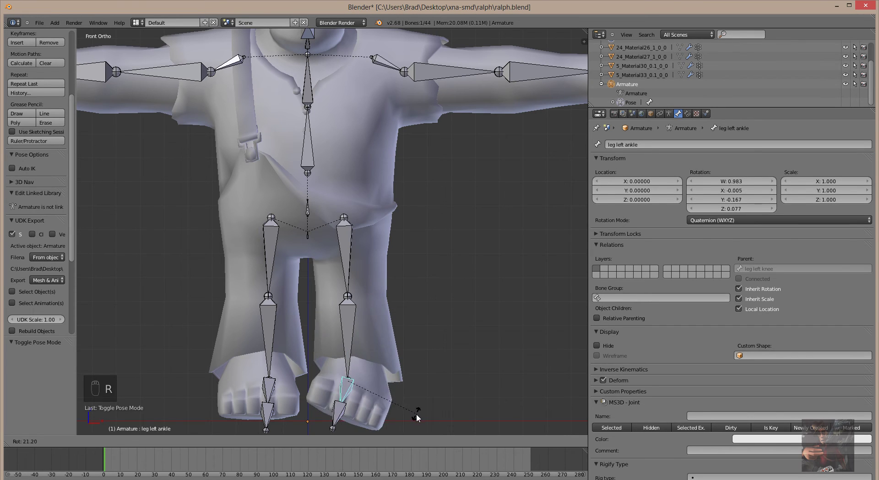
right_click(421, 412)
right_click(372, 261)
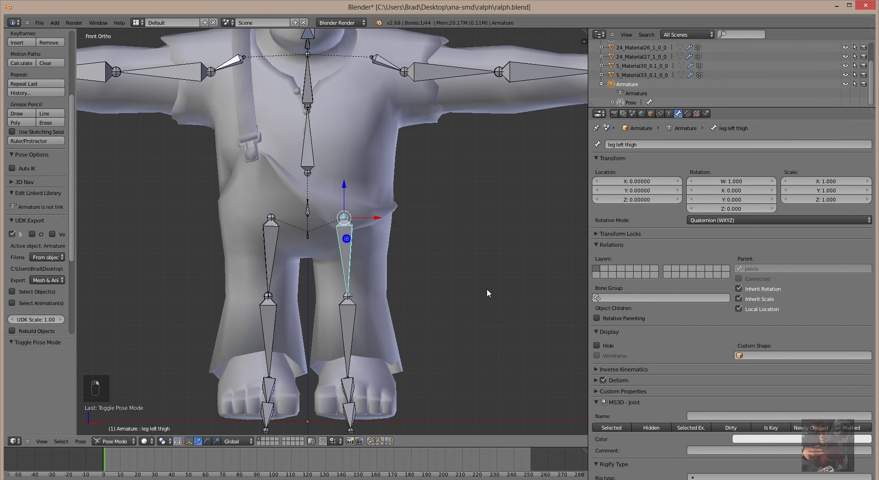
key("r")
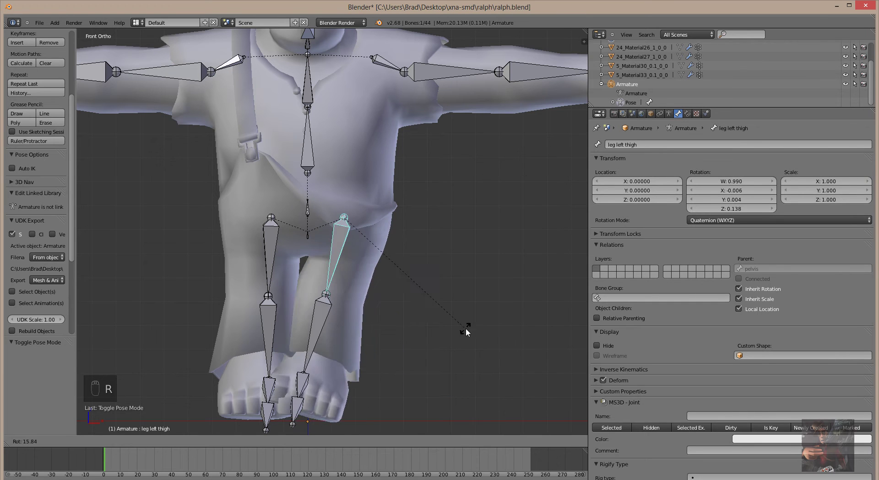
right_click(496, 267)
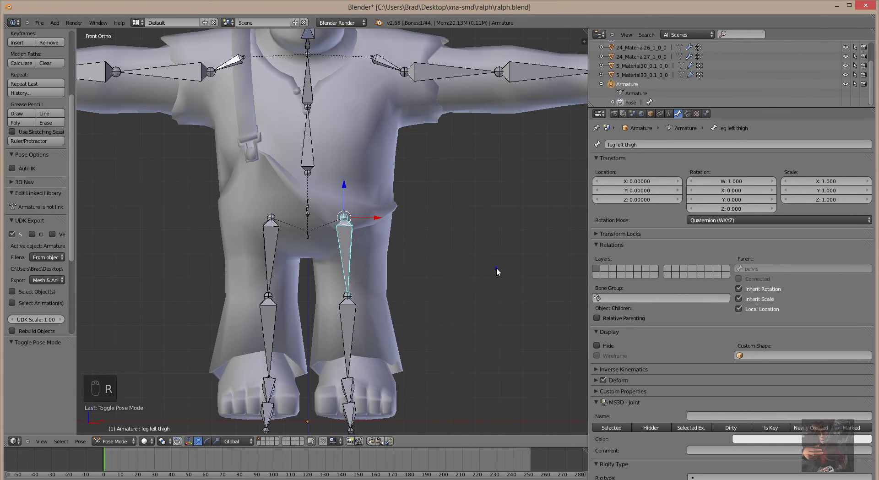
Test-rotate the spine lower and spine upper bones without keeping the rotations
right_click(304, 164)
key("r")
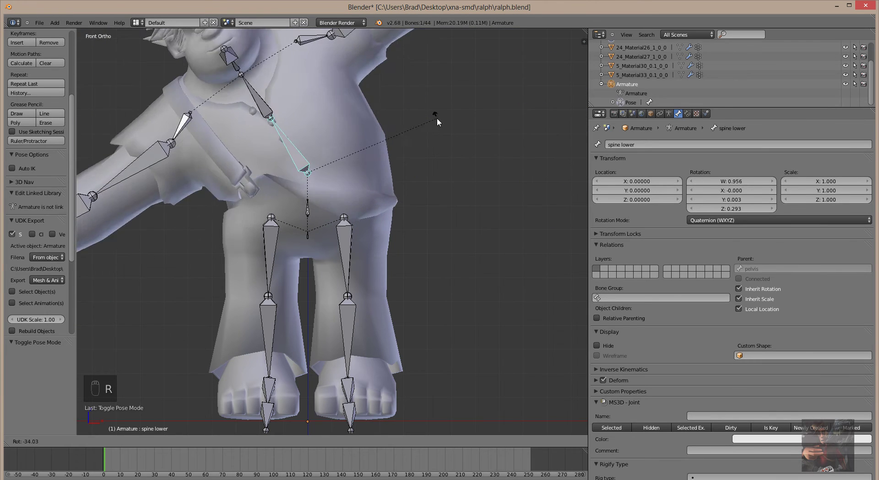
right_click(456, 193)
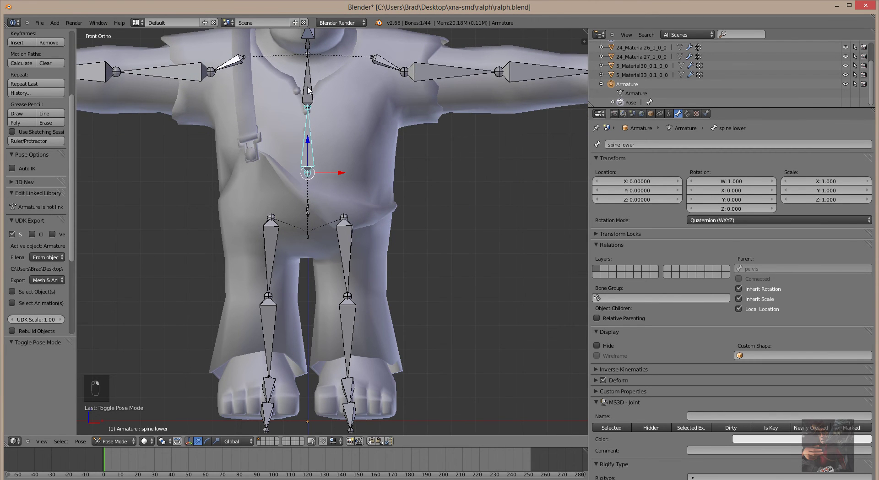
key("bracketright")
key("r")
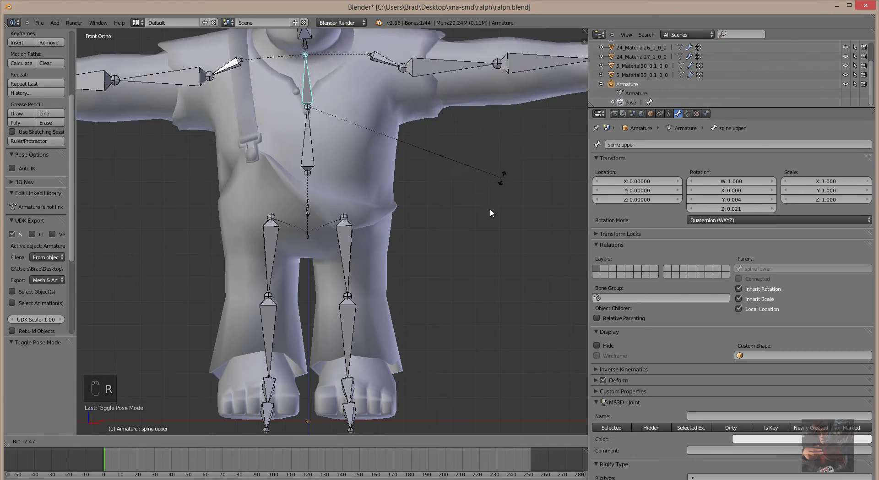
right_click(495, 173)
Test-rotate the arm left shoulder 1 and arm left shoulder 2 bones without keeping the rotations
right_click(380, 61)
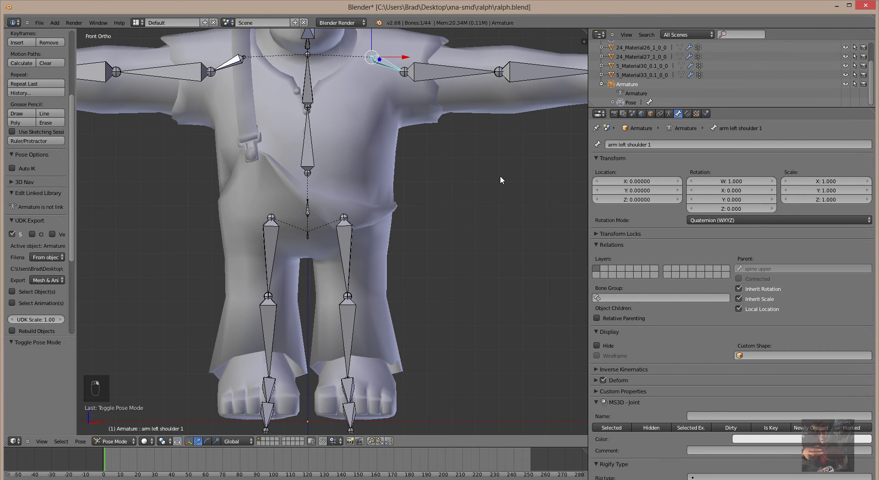
key("r")
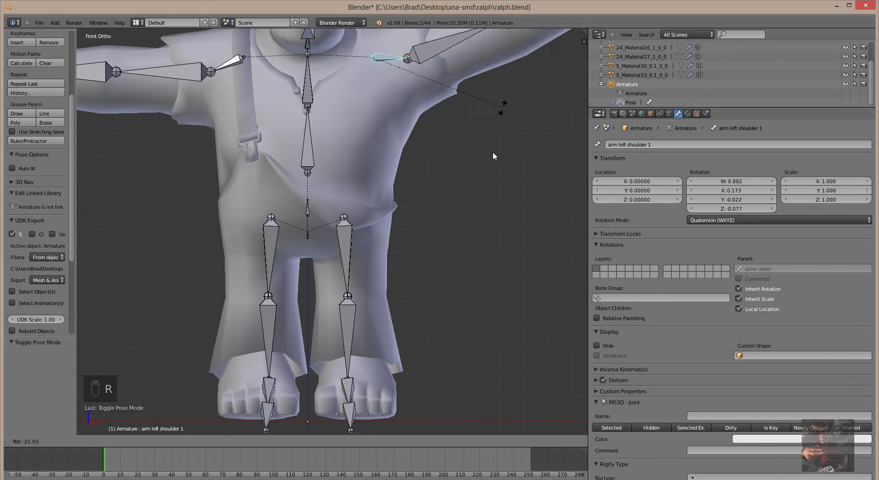
right_click(488, 182)
right_click(449, 70)
key("r")
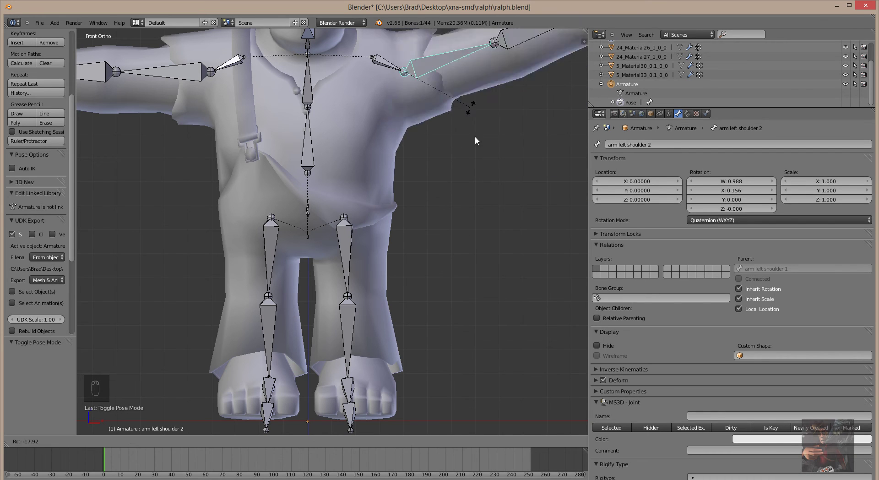
left_click(437, 126)
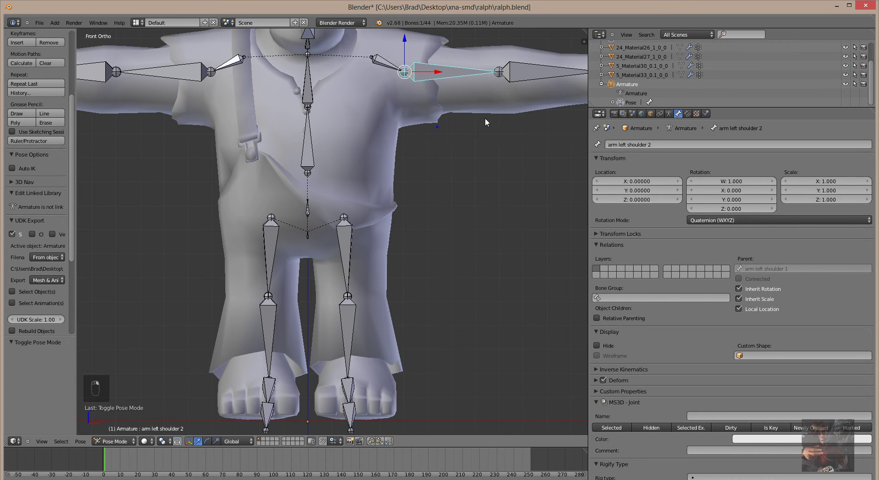
Test-rotate the arm left elbow bone and the arm left wrist bone without keeping the rotations
right_click(529, 79)
key("r")
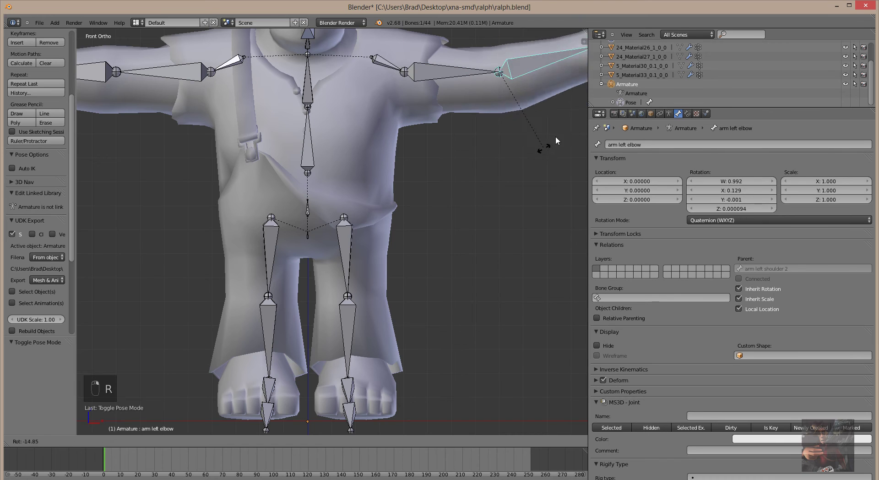
right_click(518, 196)
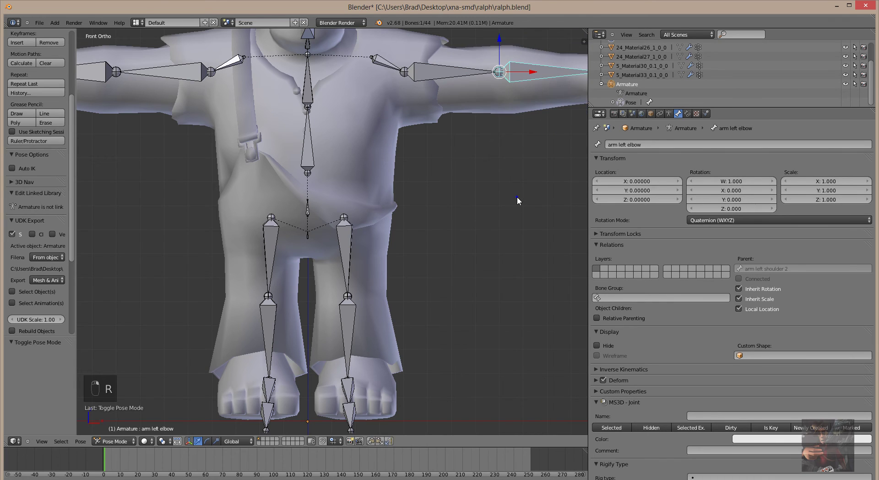
scroll(518, 203, "down", 2)
key("r")
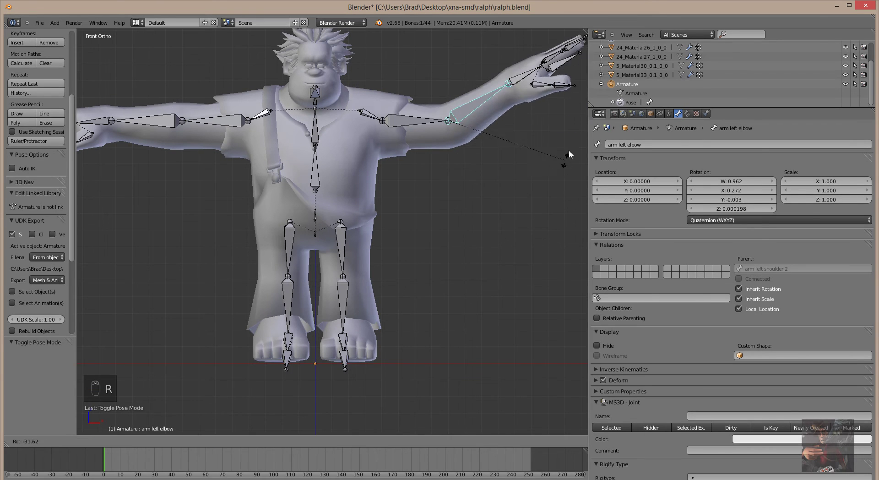
right_click(531, 178)
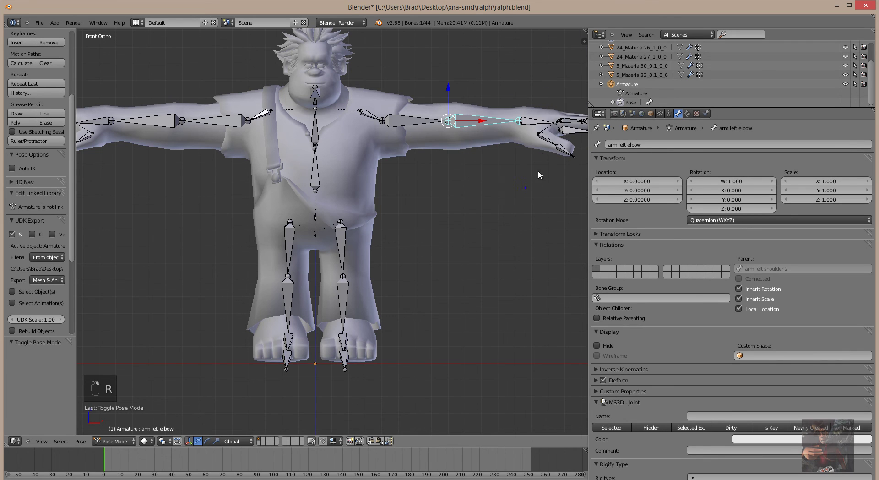
key("bracketright")
key("r")
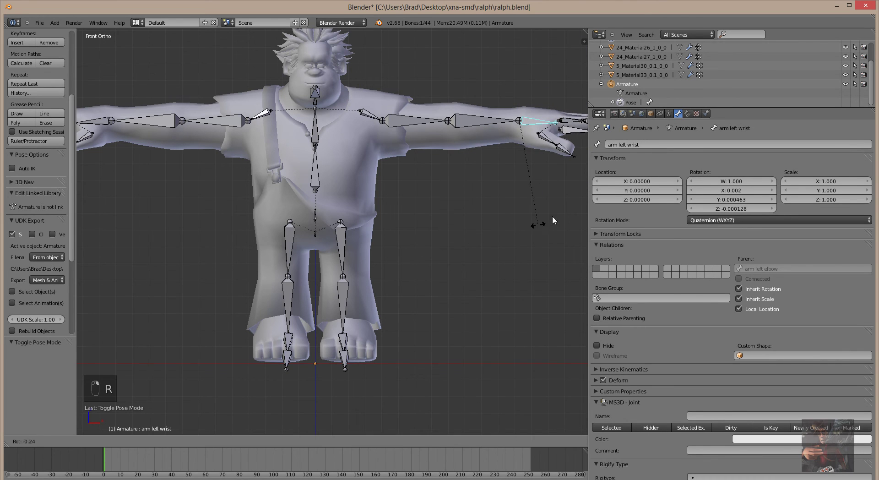
right_click(543, 207)
Test-rotate the arm left finger 1a and arm left finger 1b bones without keeping the rotations
right_click(546, 141)
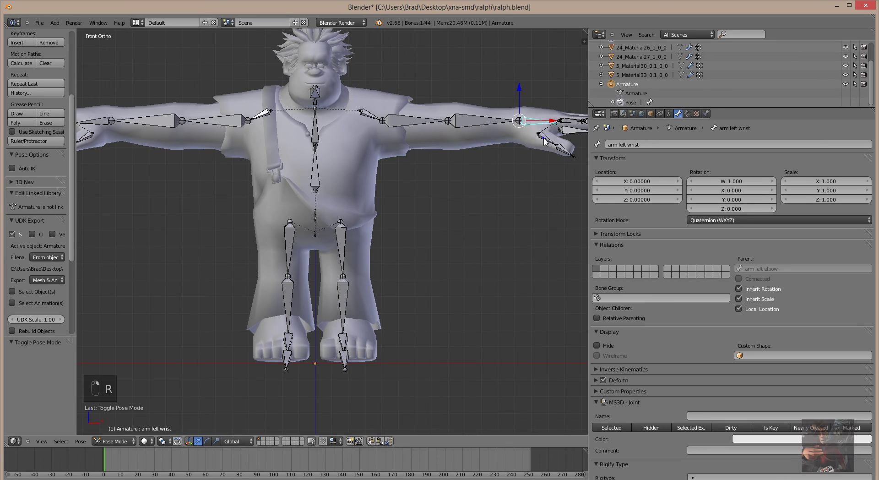
key("r")
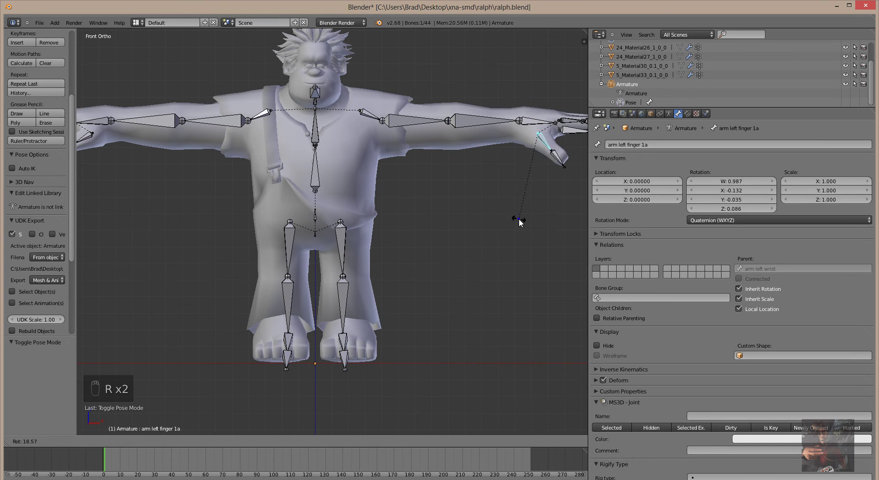
right_click(527, 206)
right_click(562, 156)
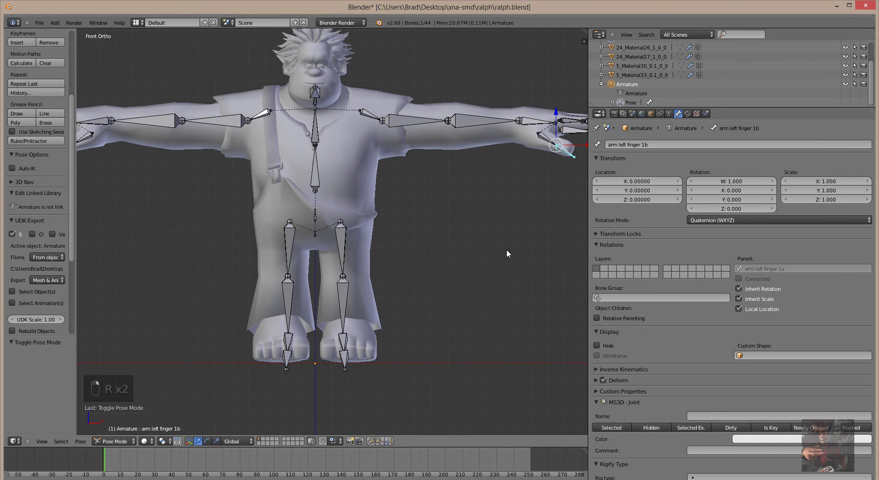
key("r")
right_click(539, 229)
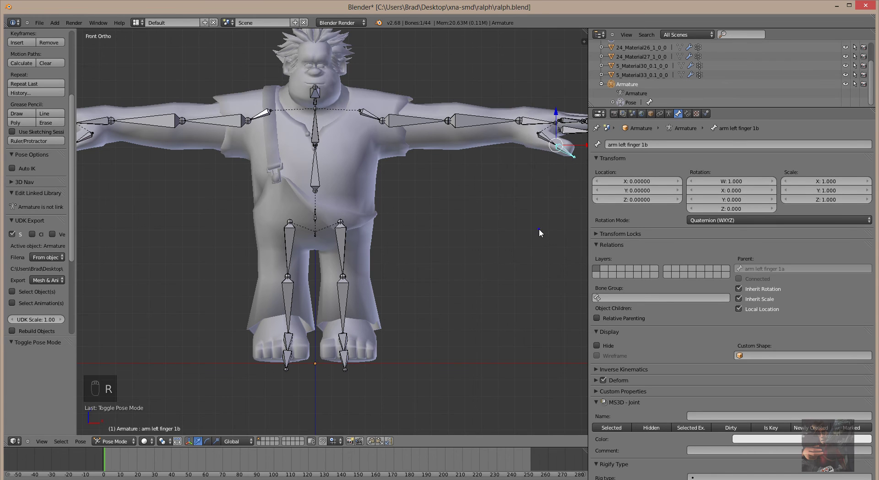
Test-rotate the head neck lower and head neck upper bones from the model's side, without keeping the rotations
middle_click_drag(488, 259, 284, 183)
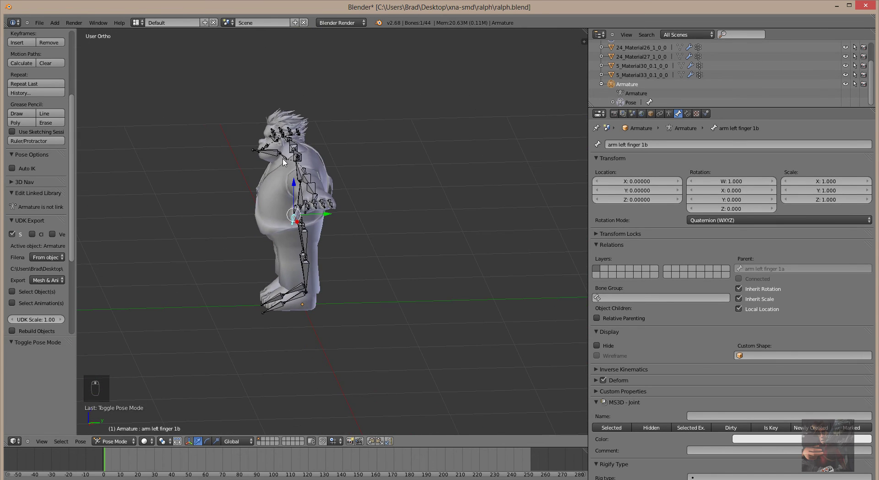
right_click(284, 157)
key("r")
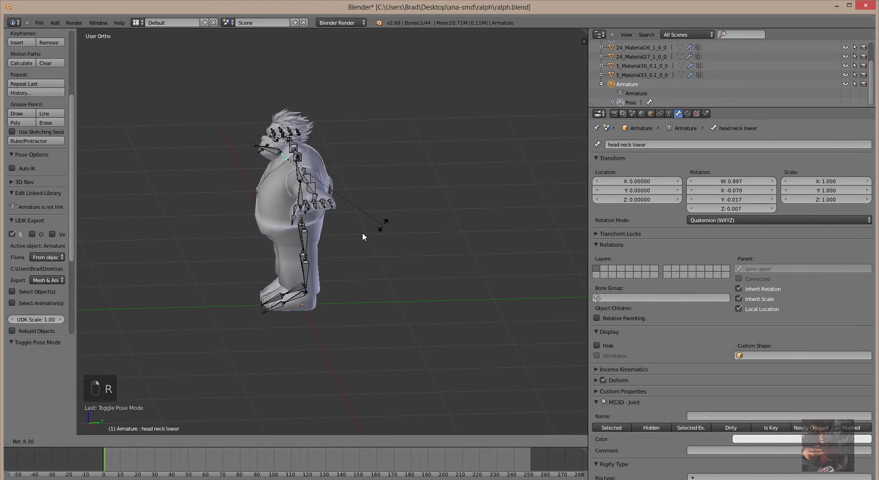
right_click(271, 156)
key("r")
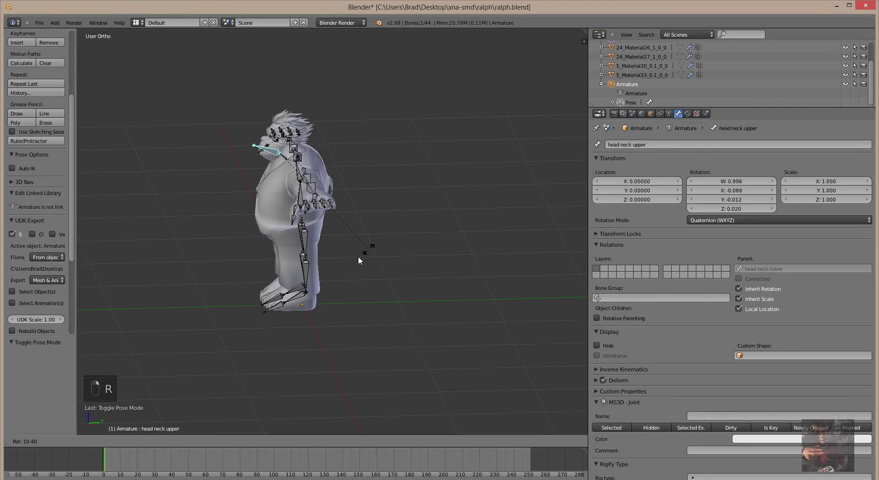
right_click(381, 216)
Test-rotate the arm right shoulder 2 bone down towards the body from the front, without keeping the rotation
middle_click_drag(349, 270, 412, 301)
scroll(411, 297, "up", 4)
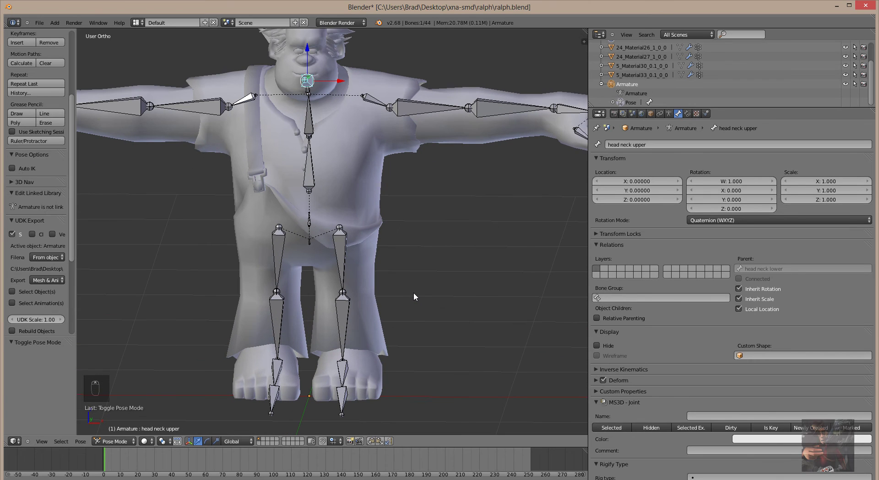
right_click(186, 111)
key("r")
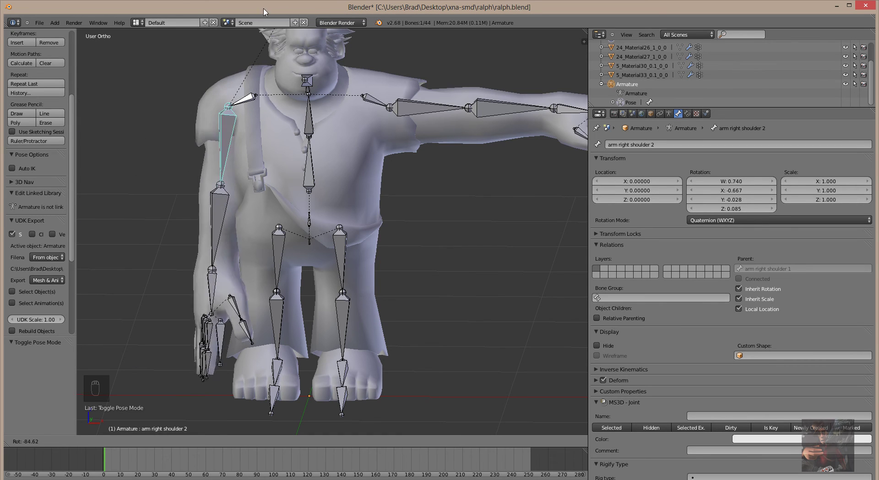
right_click(286, 51)
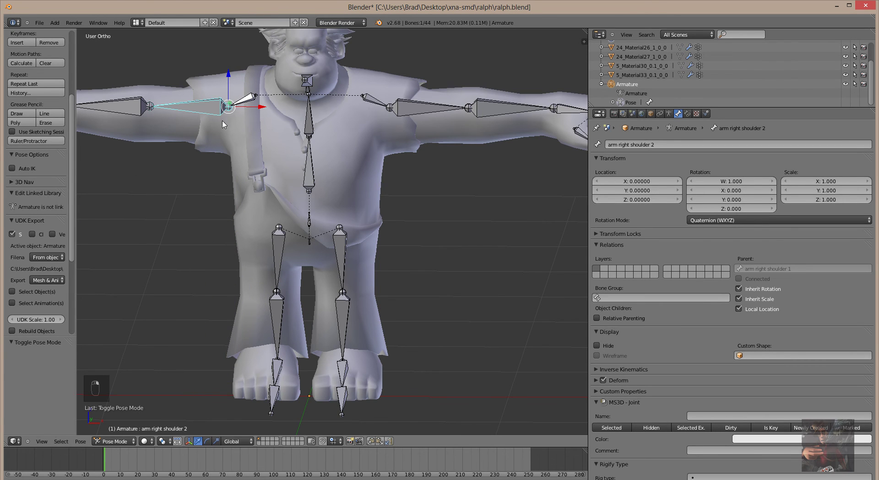
Test-rotate the arm right elbow and arm right shoulder 1 bones from the front without keeping the rotations
right_click(140, 104)
key("r")
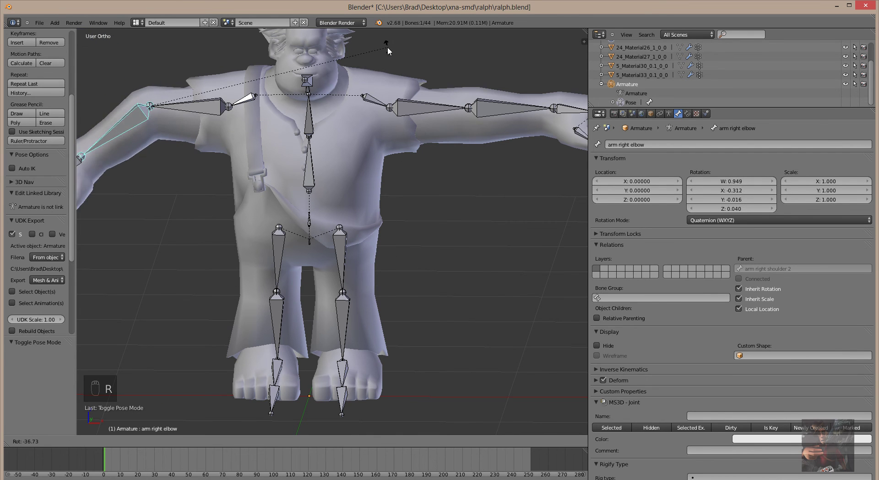
right_click(409, 236)
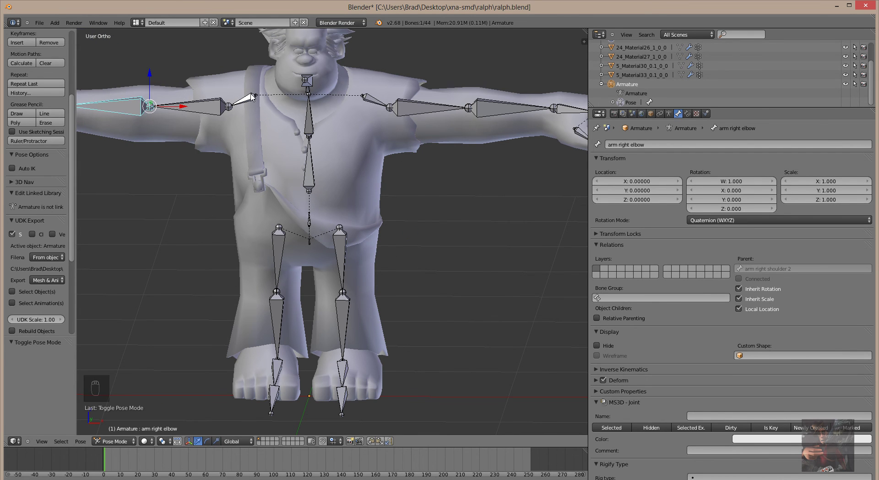
right_click(251, 97)
key("r")
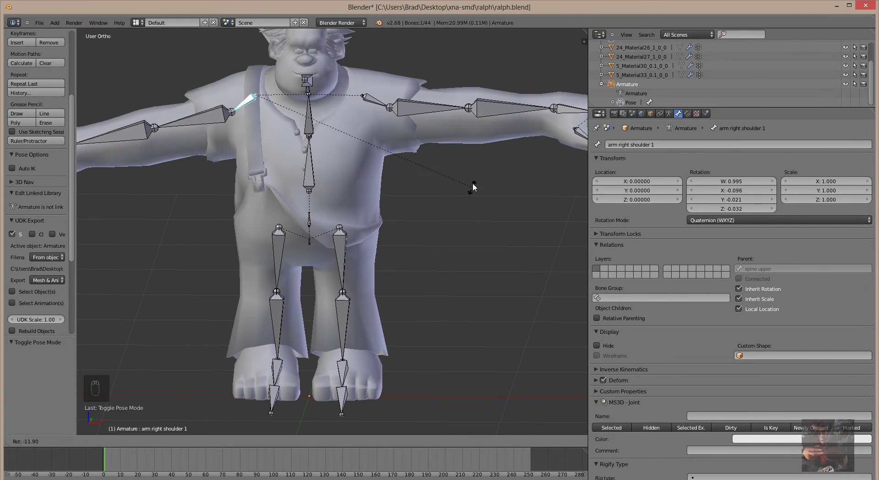
right_click(482, 156)
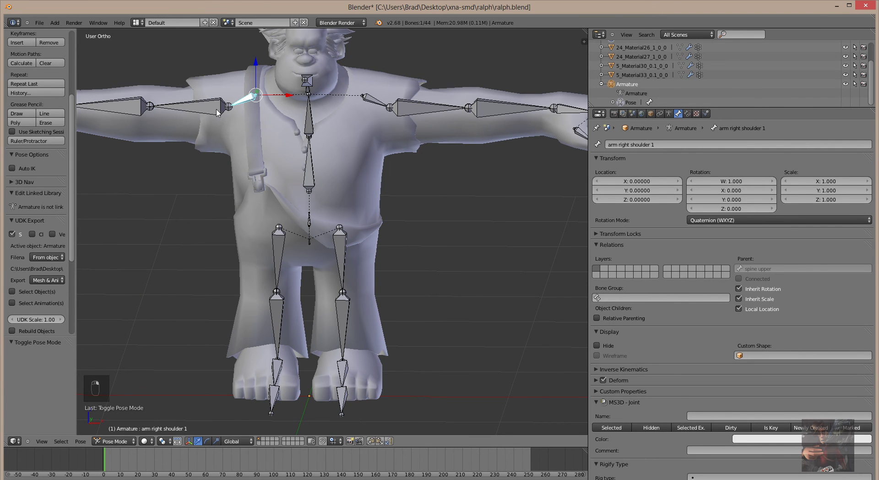
Raise the right arm by rotating arm right shoulder 1 by about 42.7° and arm right shoulder 2 by about 28.9°
key("r")
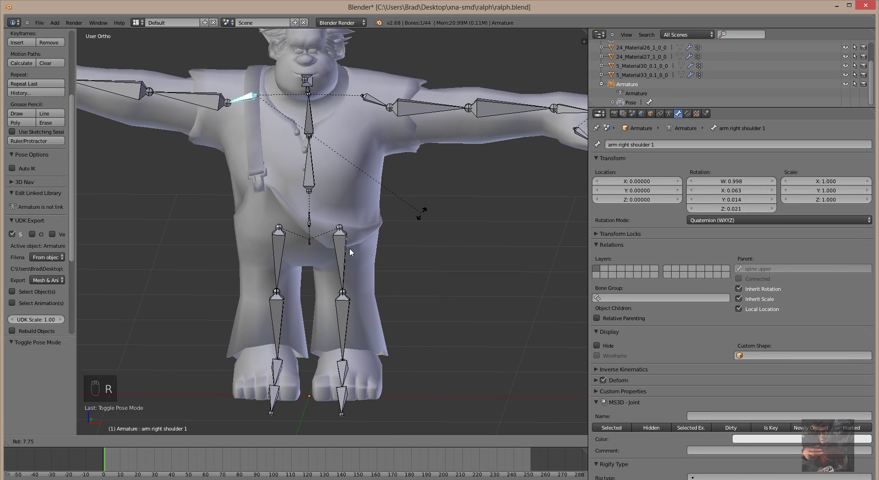
left_click(314, 260)
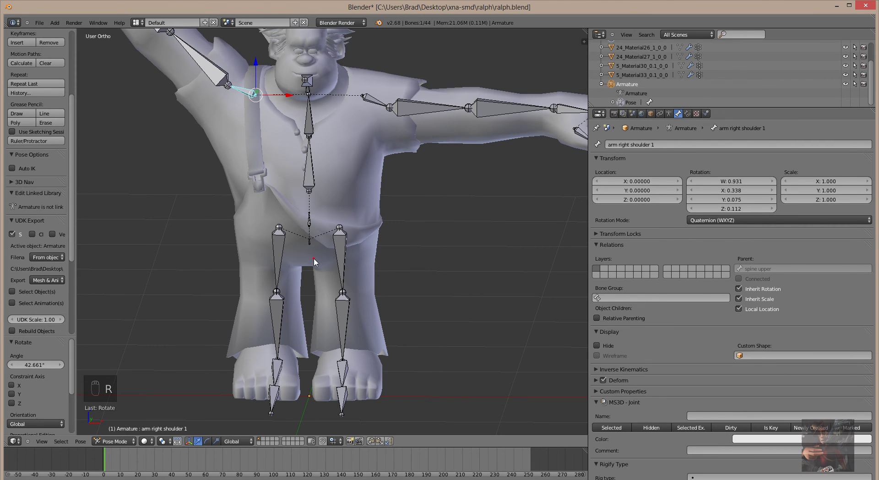
right_click(215, 77)
key("r")
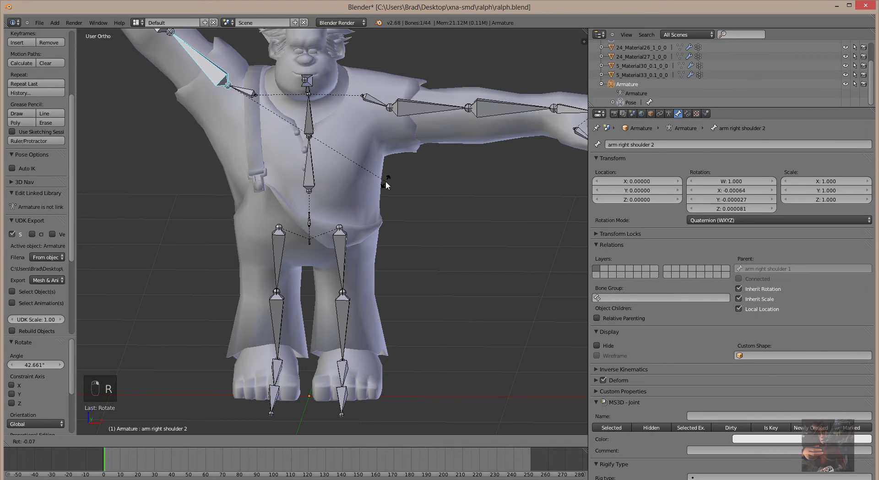
left_click(321, 248)
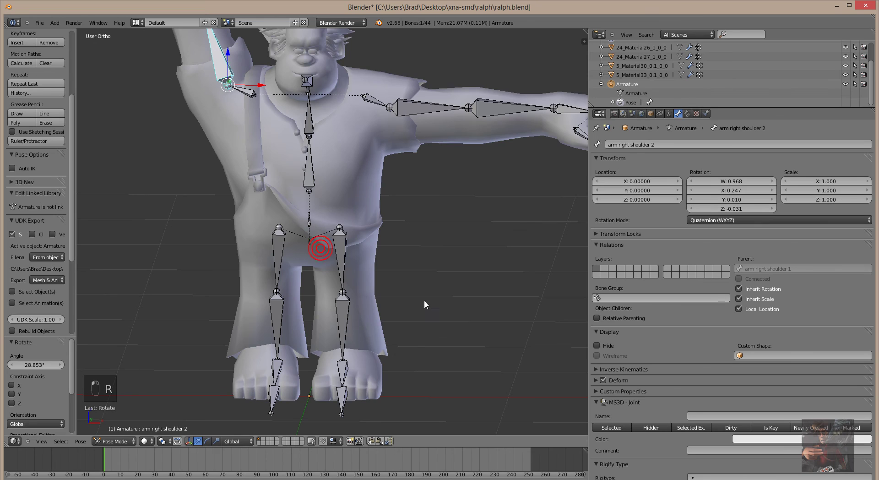
scroll(424, 300, "down", 3)
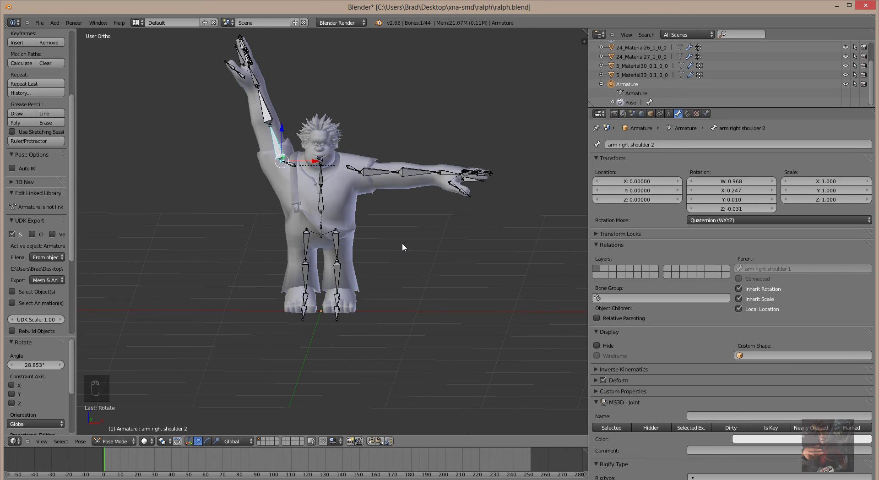
scroll(402, 247, "up", 2)
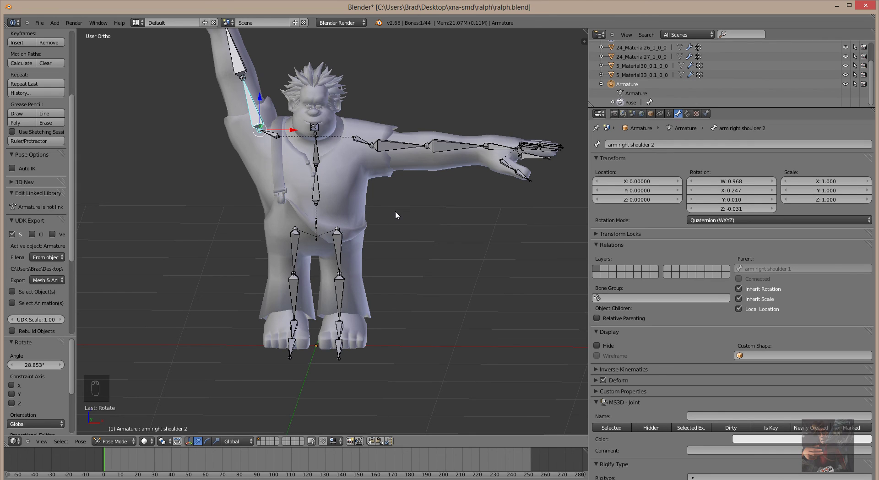
Undo the rotations of both right shoulder bones and the bone selections made before them
key("ctrl+z")
key("ctrl+z")
key("ctrl+z")
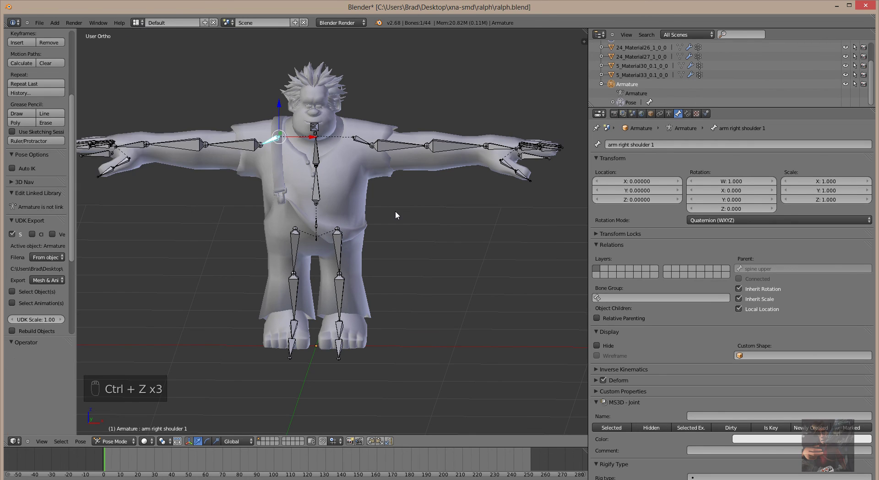
key("ctrl+z")
key("ctrl+z")
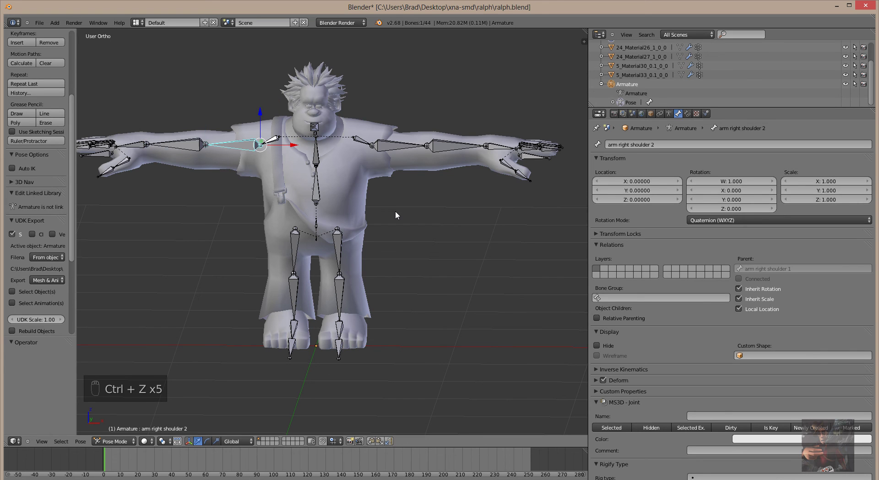
key("ctrl+z")
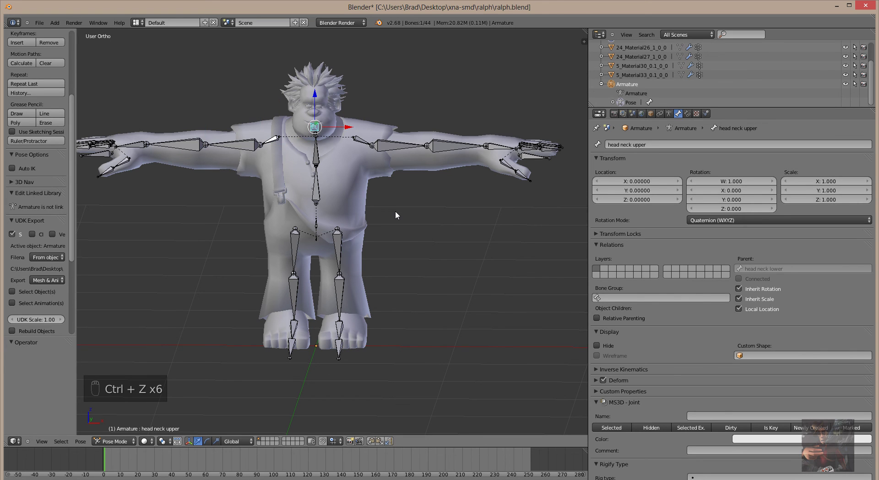
Switch the armature to Edit Mode and delete the unused (unused) 3 bone from the character's left hand
mouse_move(473, 298)
middle_mouse_down()
mouse_move(241, 297)
mouse_move(287, 239)
mouse_move(470, 291)
middle_mouse_up()
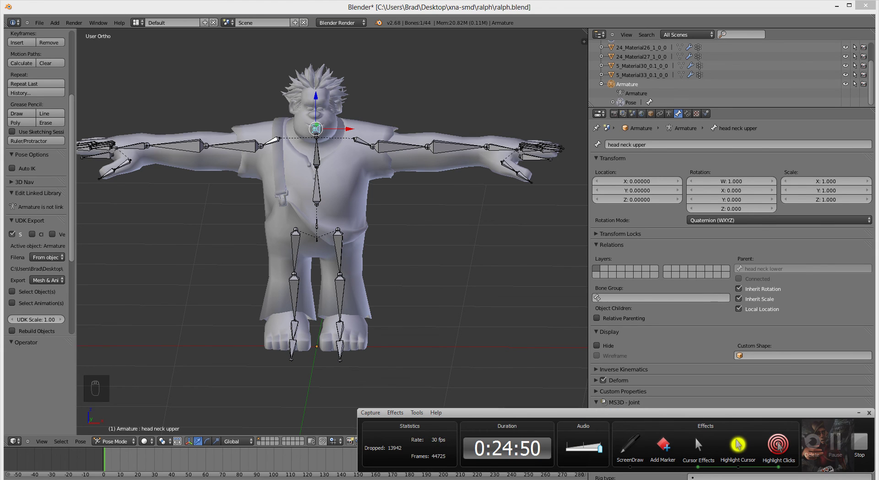
scroll(453, 256, "up", 2)
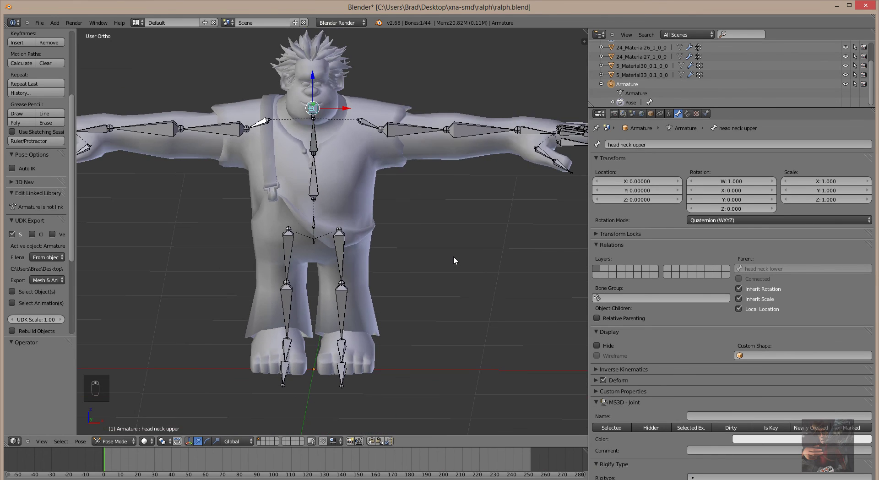
mouse_move(456, 250)
middle_mouse_down()
mouse_move(428, 269)
mouse_move(349, 275)
mouse_move(281, 260)
mouse_move(450, 243)
mouse_move(378, 252)
mouse_move(441, 249)
middle_mouse_up()
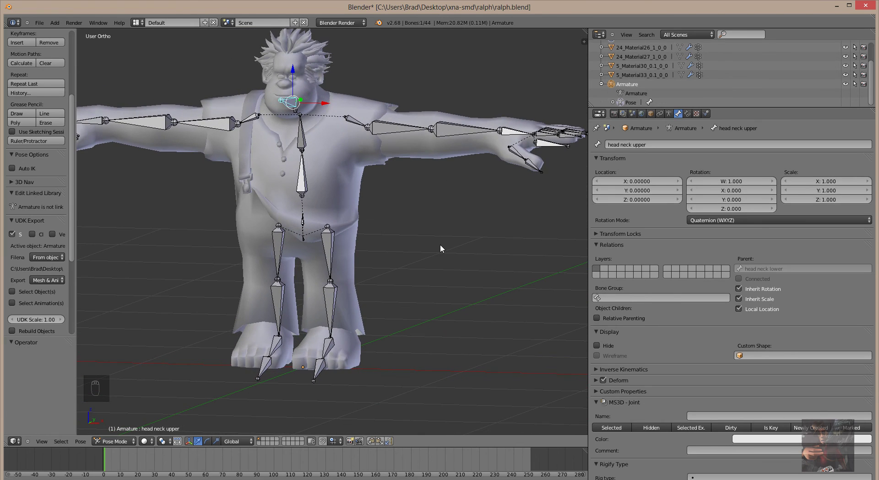
right_click(304, 224)
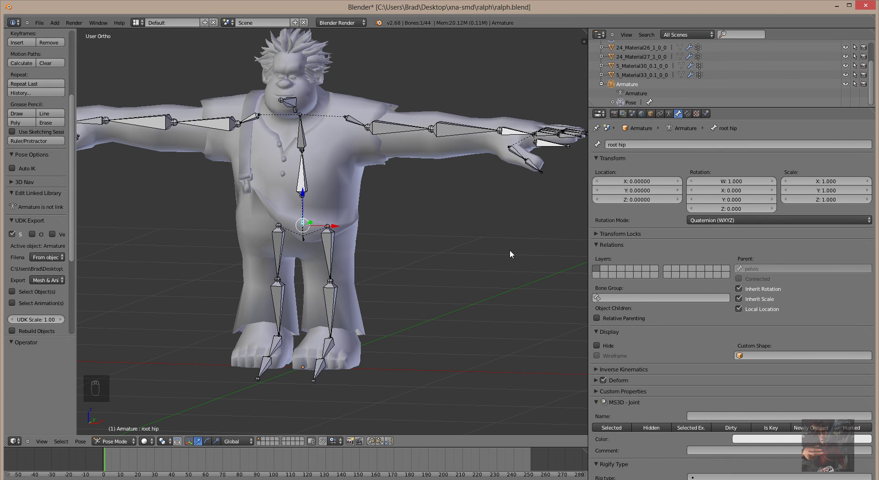
middle_click_drag(510, 251, 418, 286)
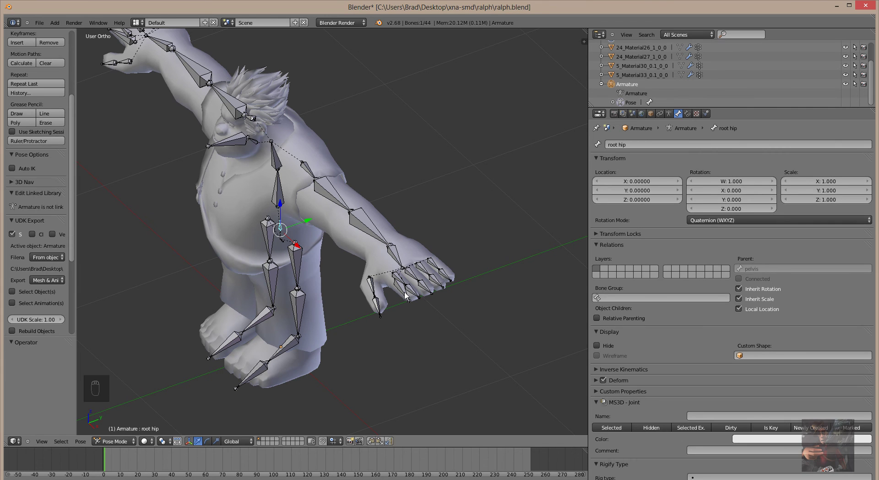
right_click(407, 296)
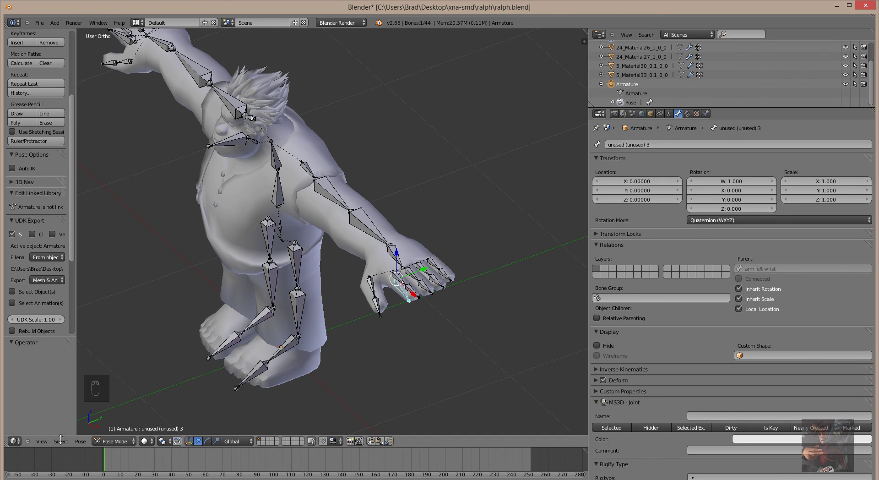
left_click(115, 441)
left_click(131, 427)
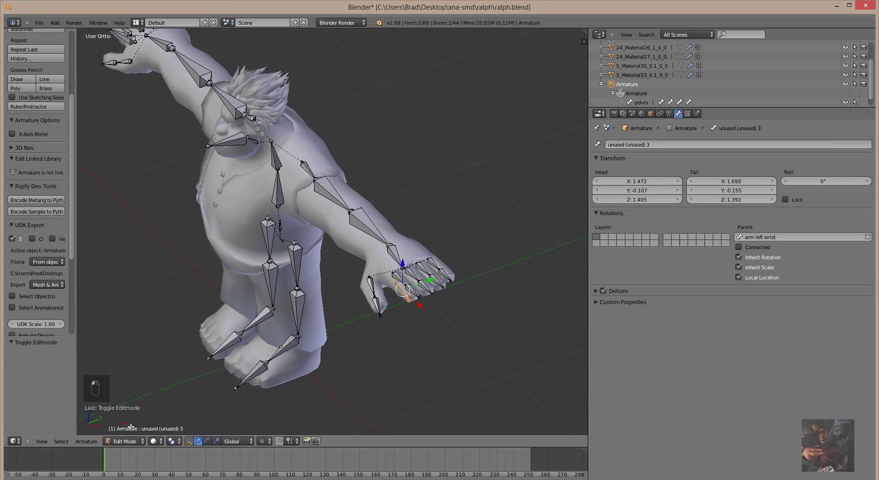
key("x")
left_click(368, 408)
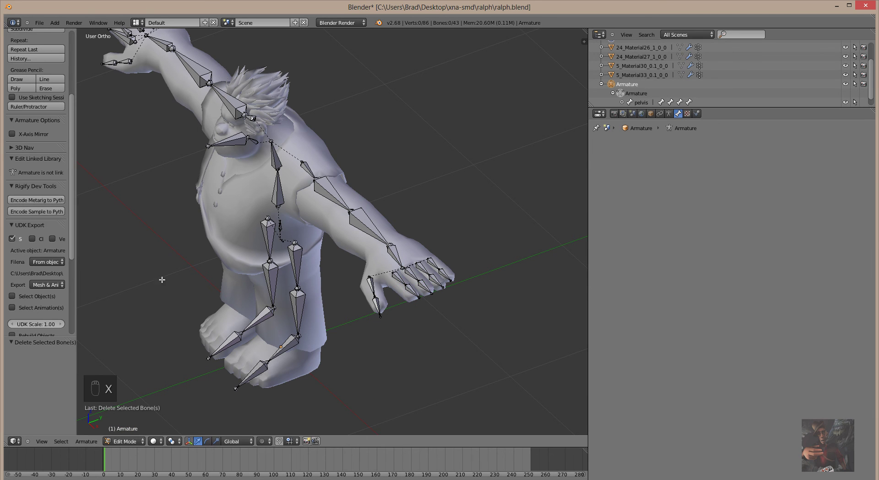
Delete the unused (unused) 5 bone from the character's right hand
middle_click_drag(162, 279, 273, 278)
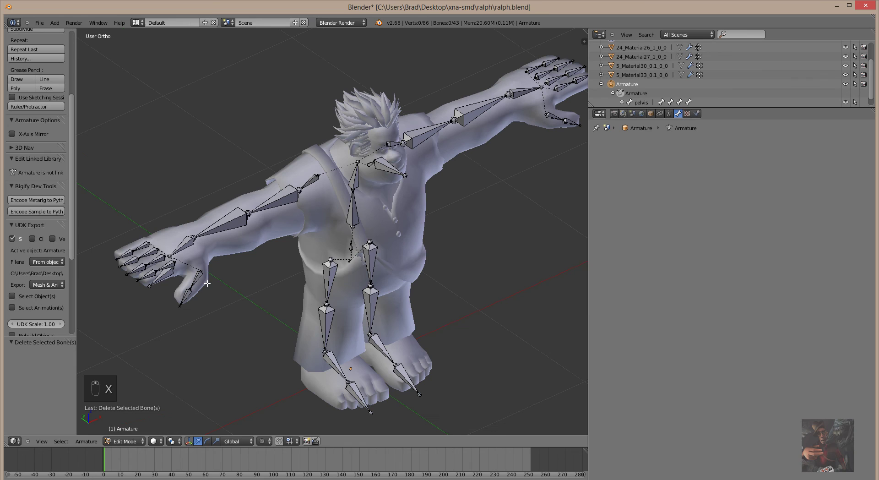
right_click(169, 277)
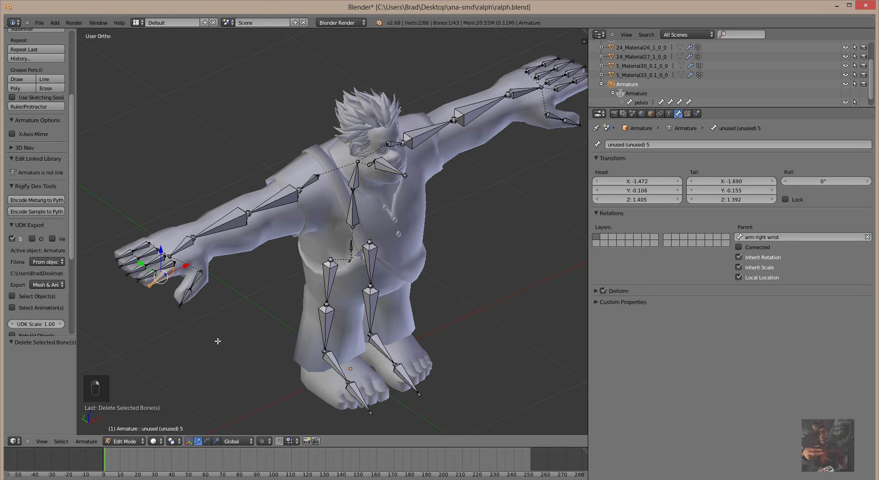
key("x")
left_click(233, 381)
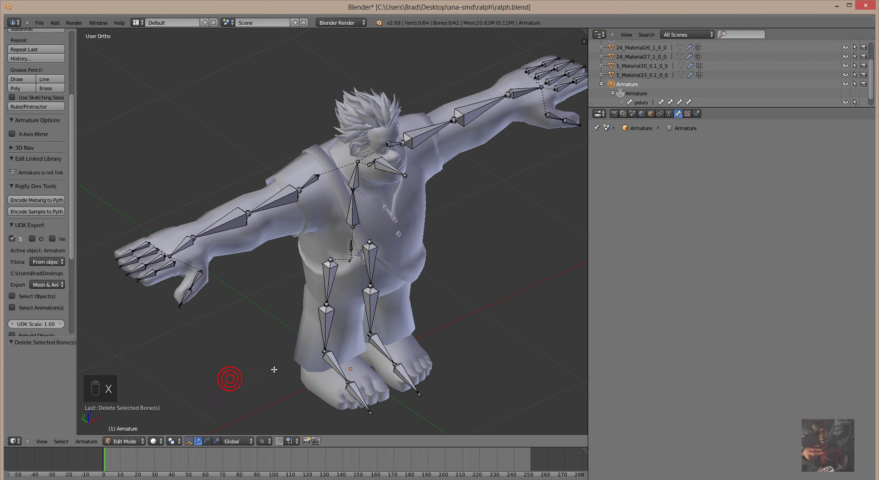
Examine the armature's remaining bones from the front, the side and at an angle
middle_click_drag(269, 362, 224, 326)
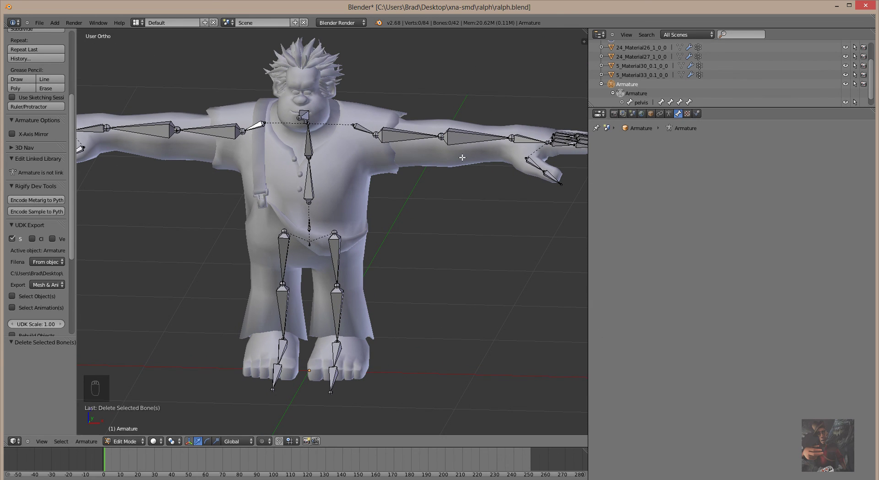
scroll(466, 297, "up", 2)
scroll(473, 296, "down", 4)
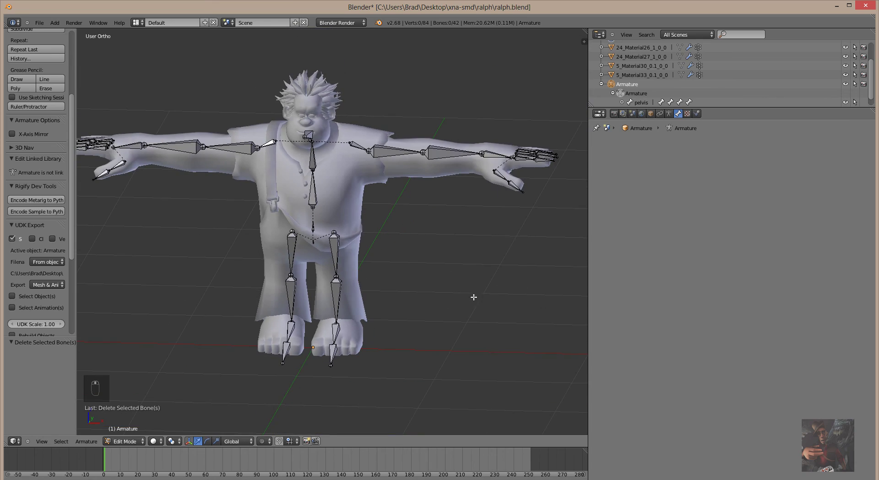
middle_click_drag(473, 296, 388, 262)
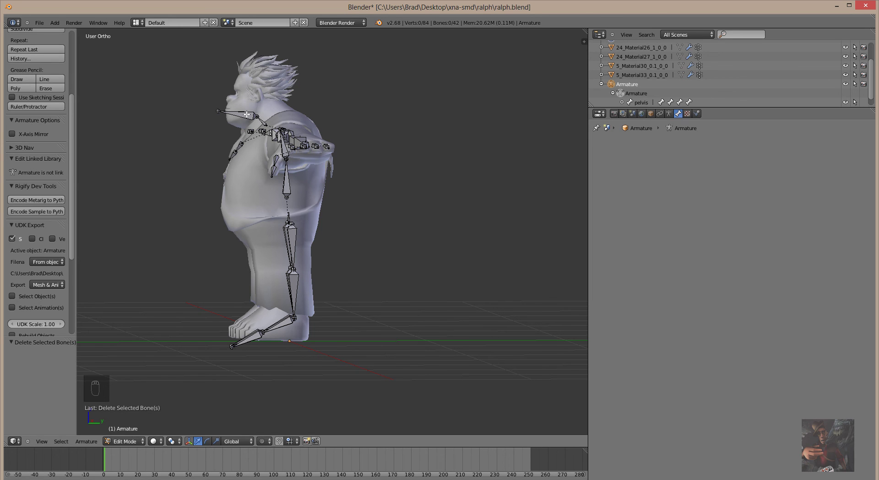
middle_click_drag(374, 239, 486, 252)
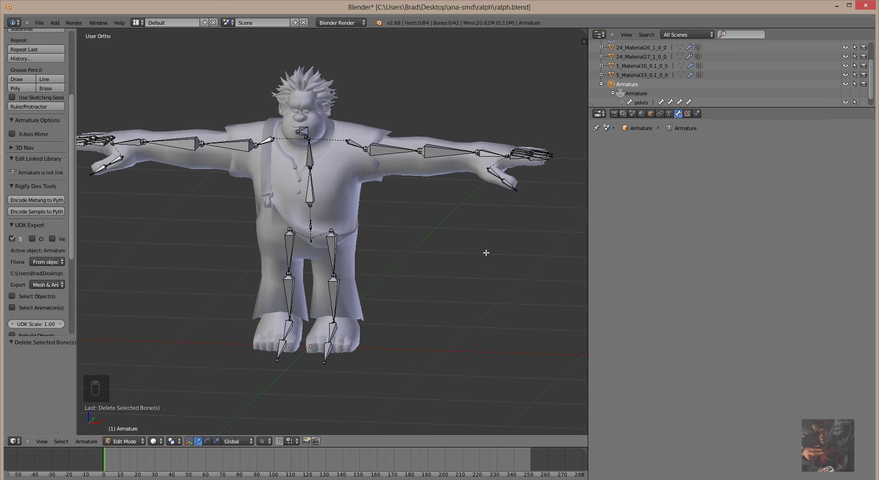
scroll(339, 263, "up", 3)
scroll(342, 254, "down", 2)
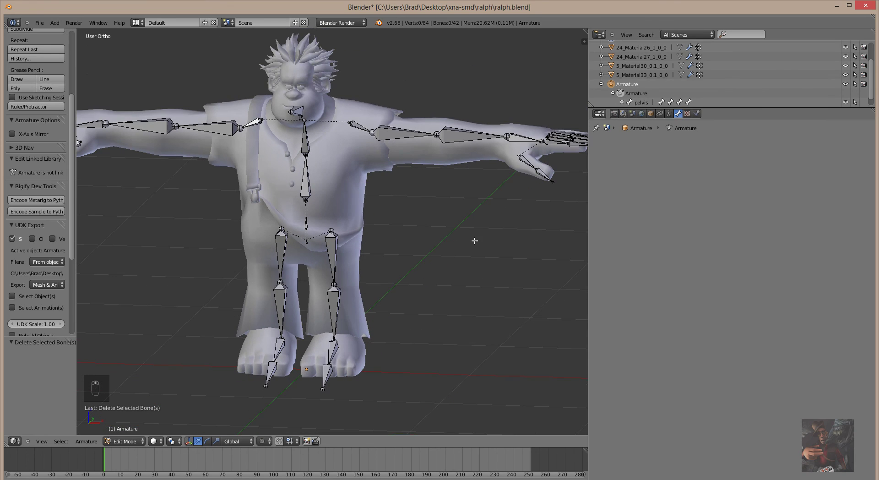
middle_click_drag(472, 248, 442, 249)
scroll(442, 250, "down", 2)
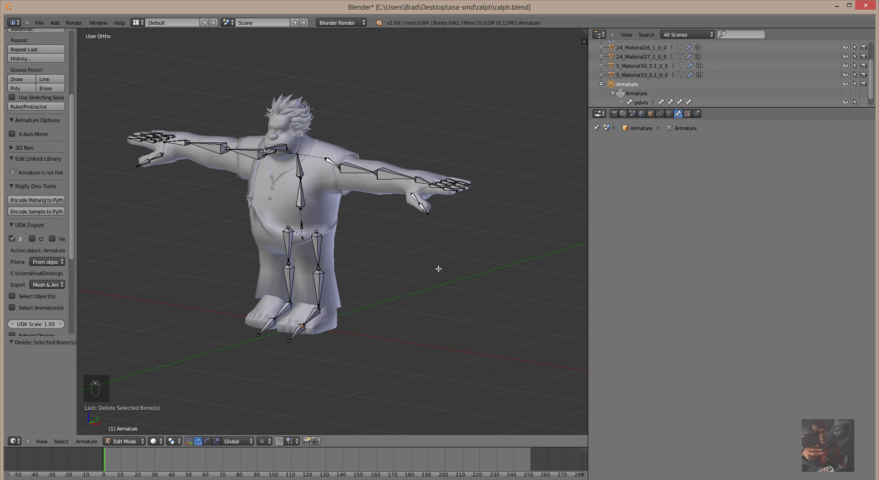